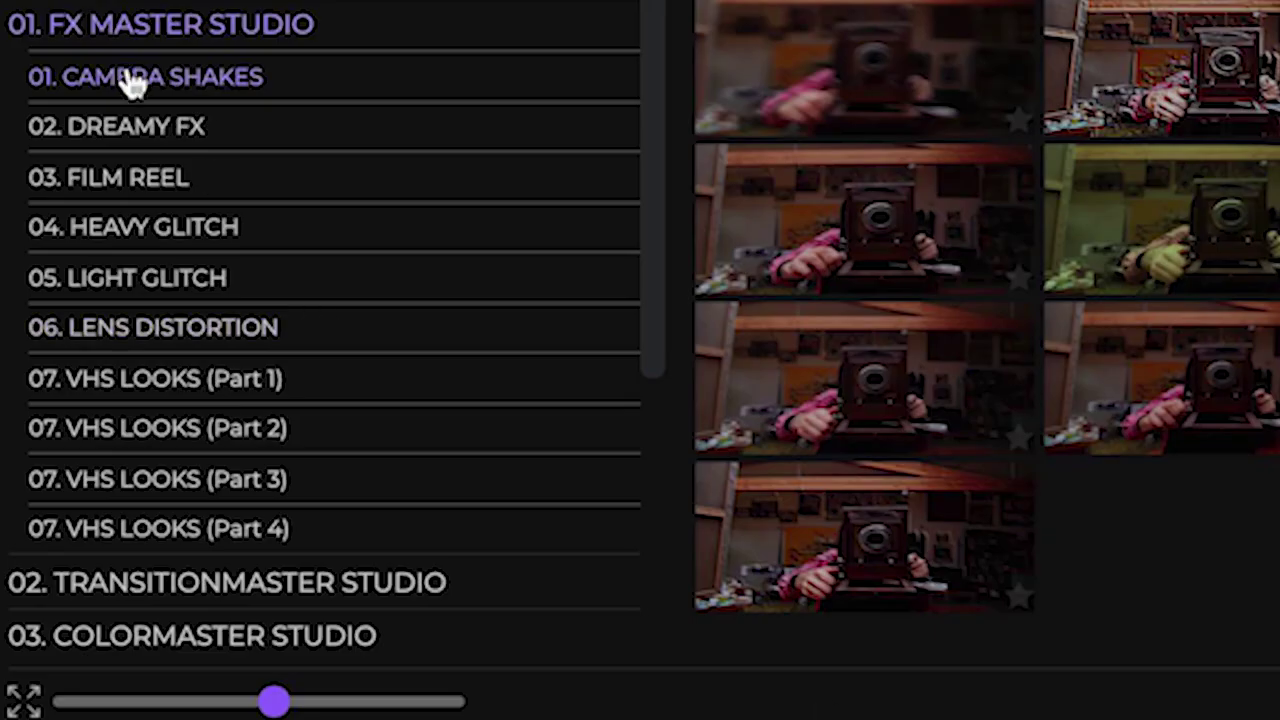
# Show the 02. DREAMY FX presets in the Premiere Pro FX extension
pyautogui.click(162, 144)
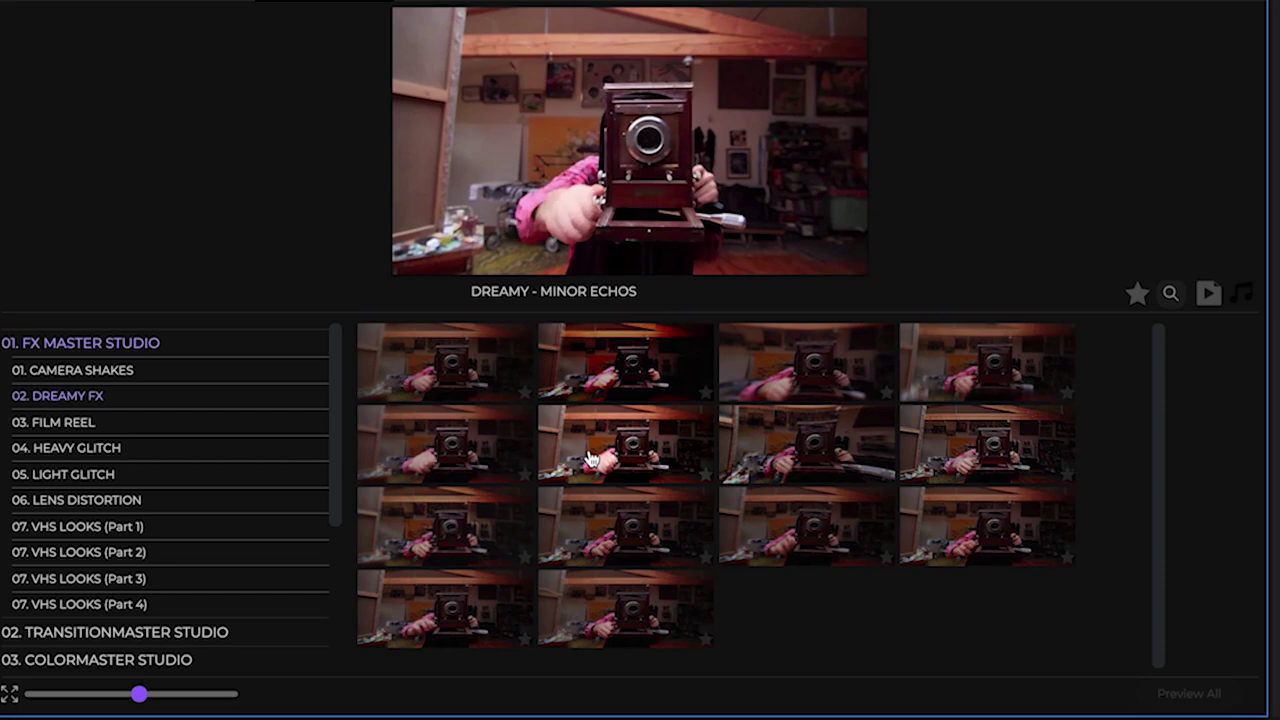
# Add a Dreamy FX preset layer over the first clip and extend it slightly
pyautogui.click(590, 459)
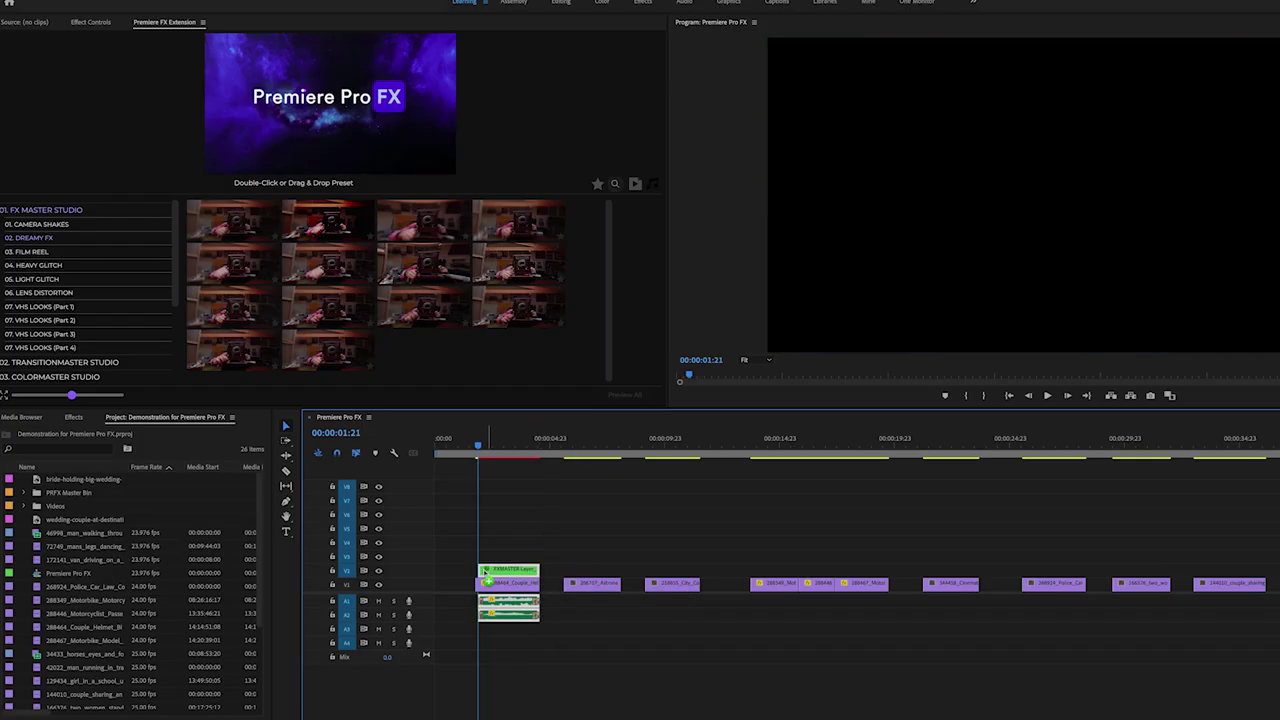
pyautogui.moveTo(530, 570); pyautogui.dragTo(539, 590)
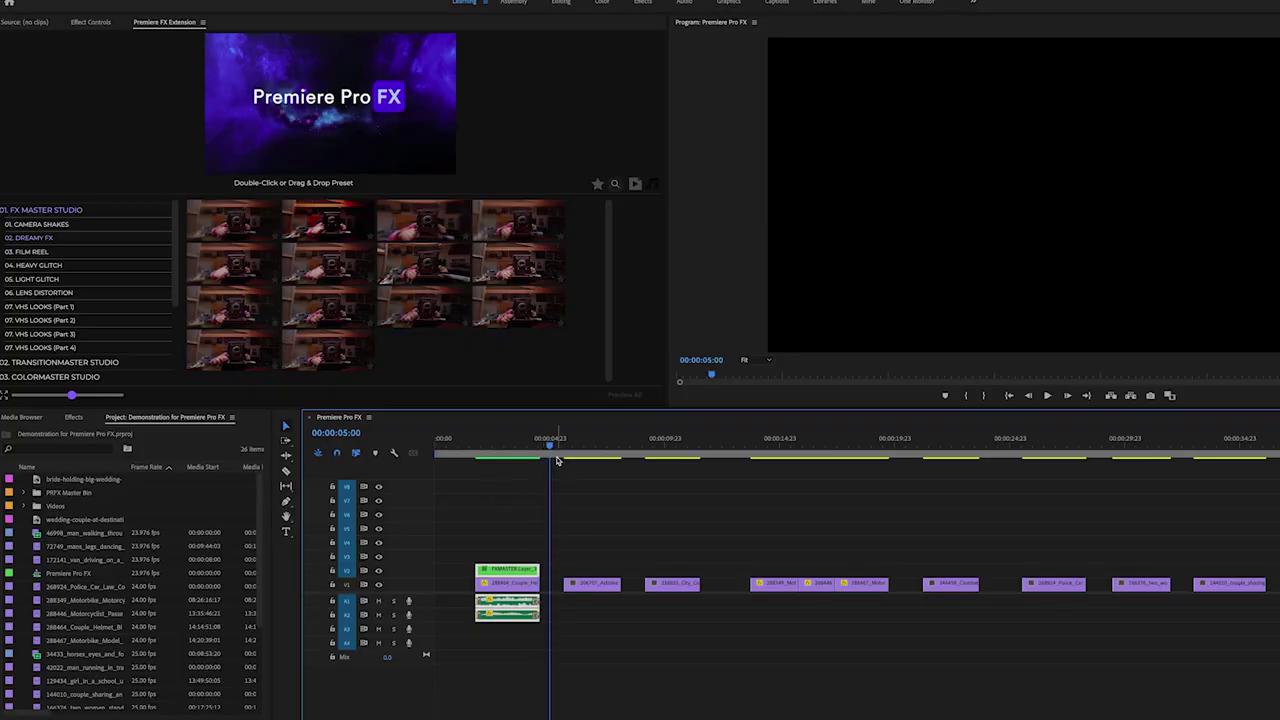
pyautogui.click(566, 448)
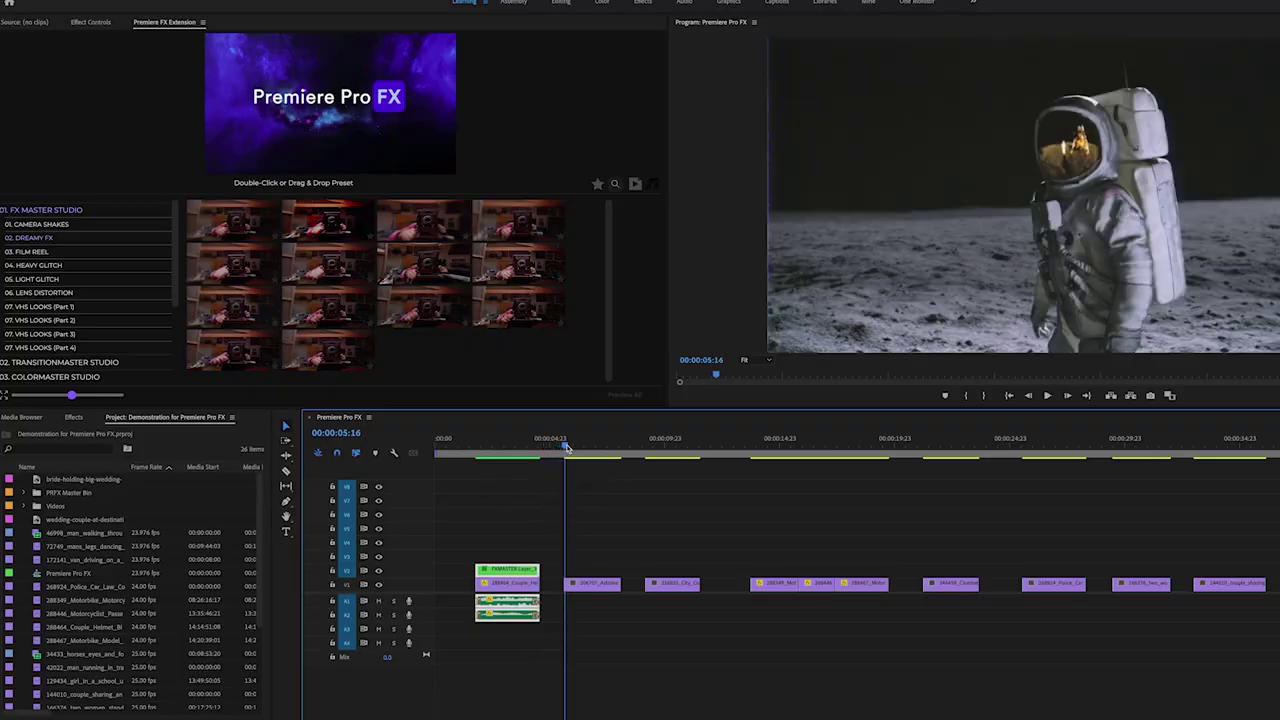
# Apply a Light Glitch preset over the astronaut clip, trim it to fit, and preview playback
pyautogui.click(40, 280)
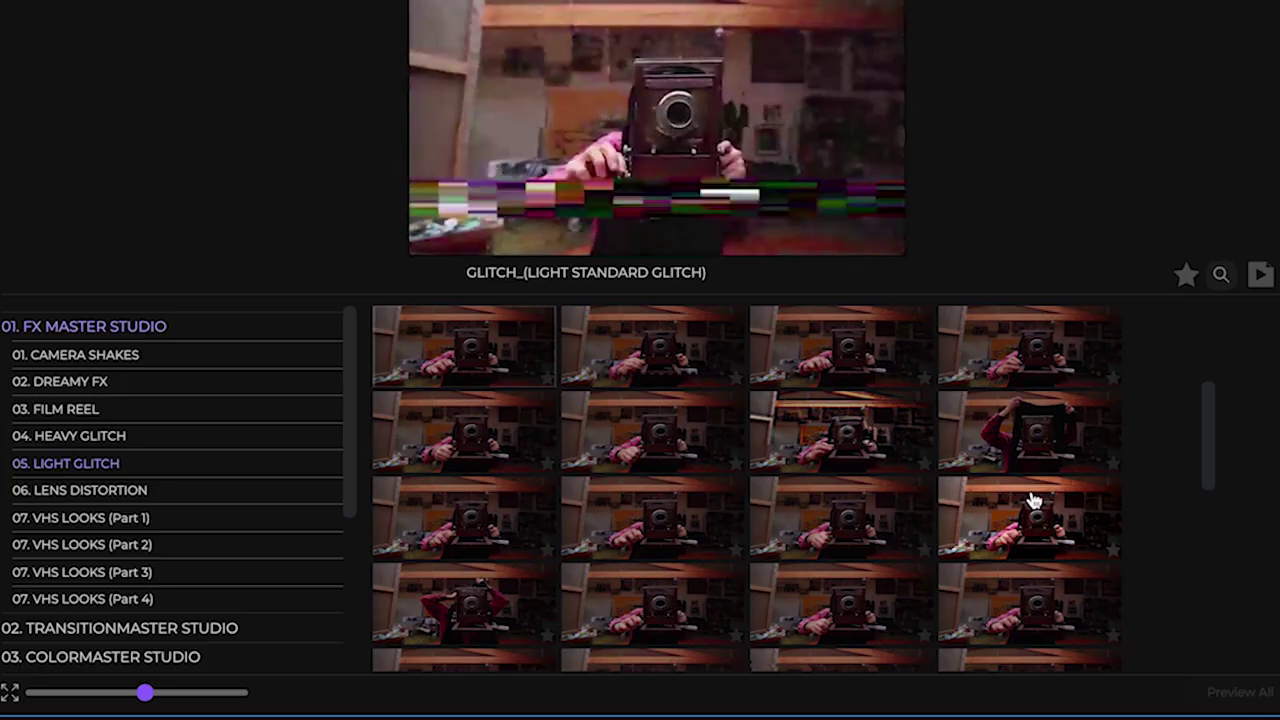
pyautogui.click(519, 298)
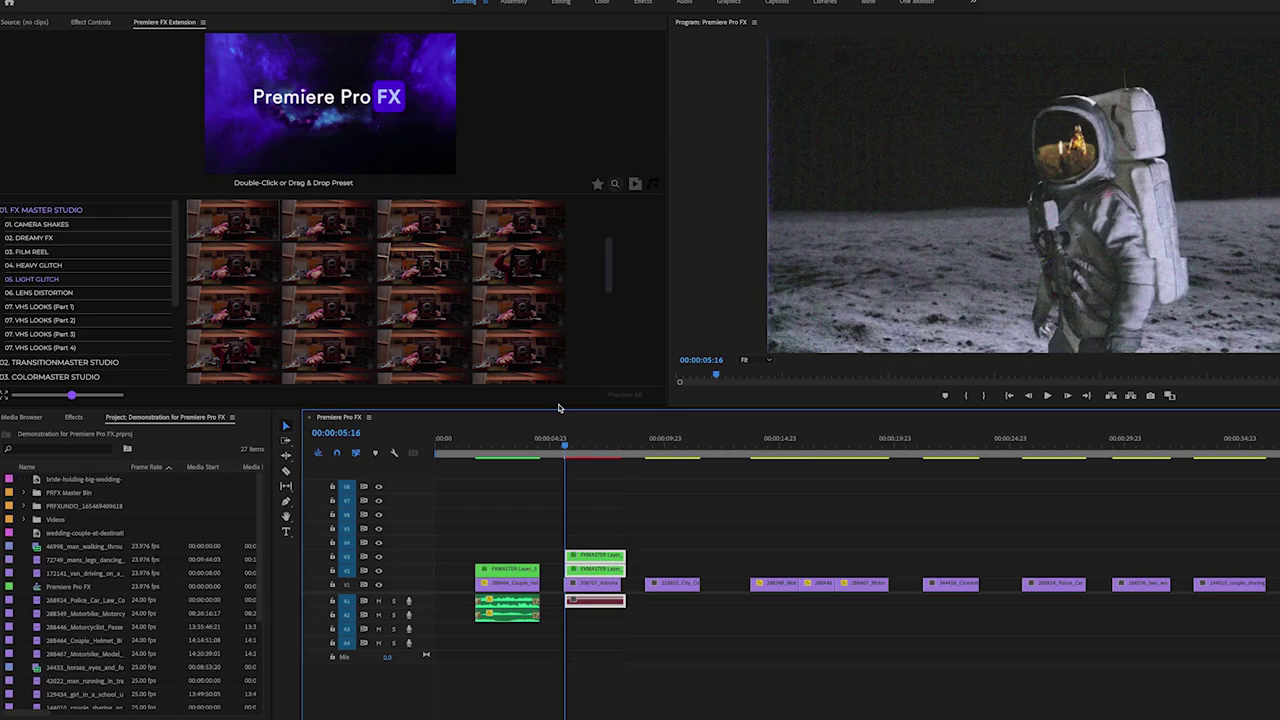
pyautogui.moveTo(625, 558); pyautogui.dragTo(620, 558)
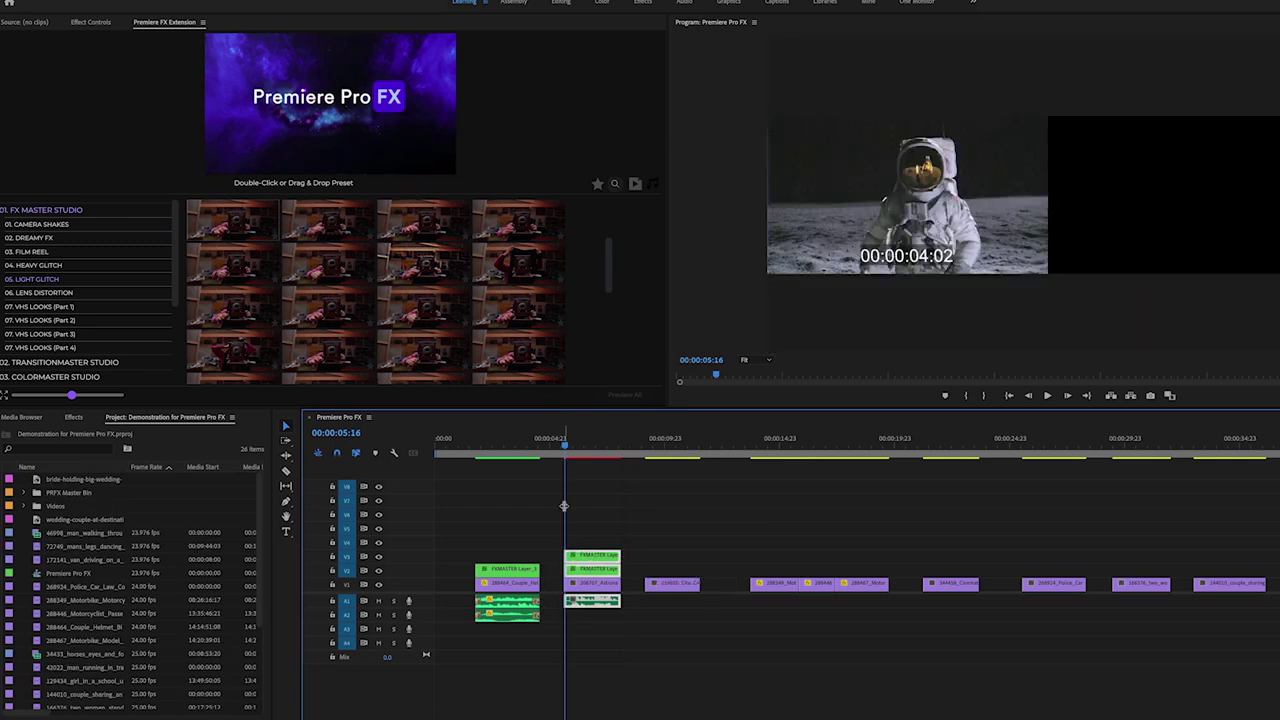
pyautogui.click(562, 460)
pyautogui.press('space')
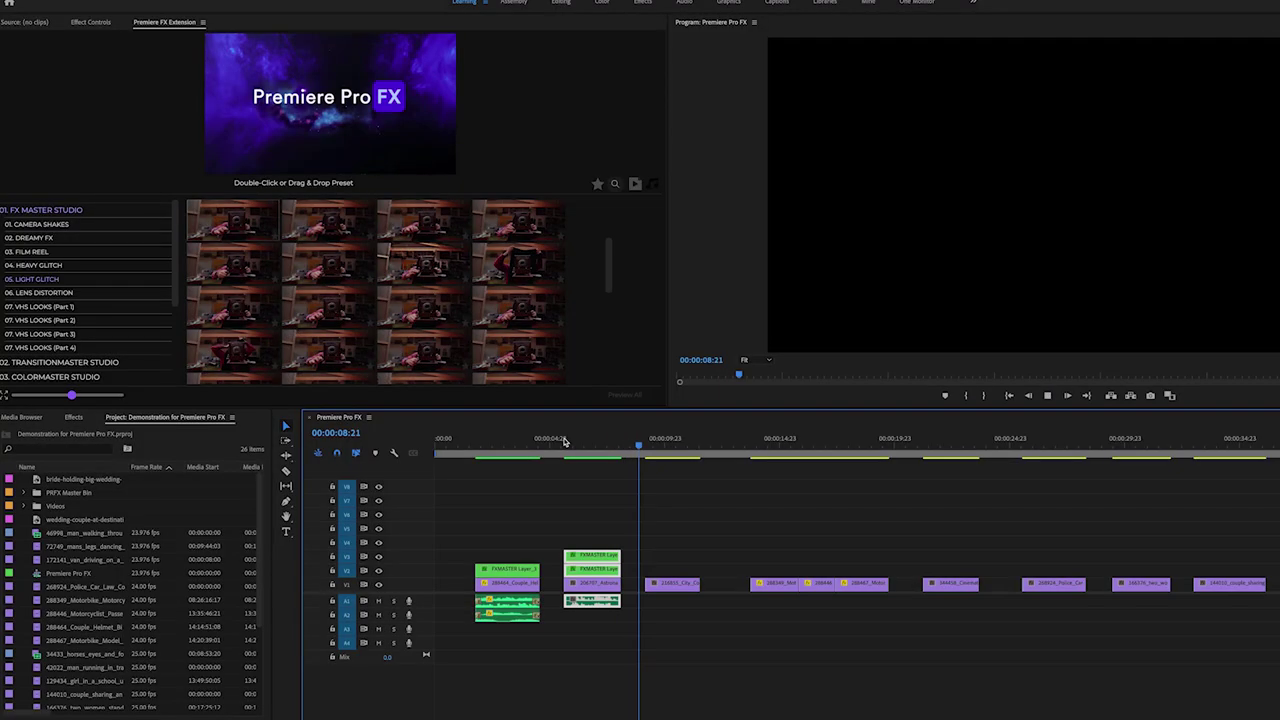
pyautogui.press('space')
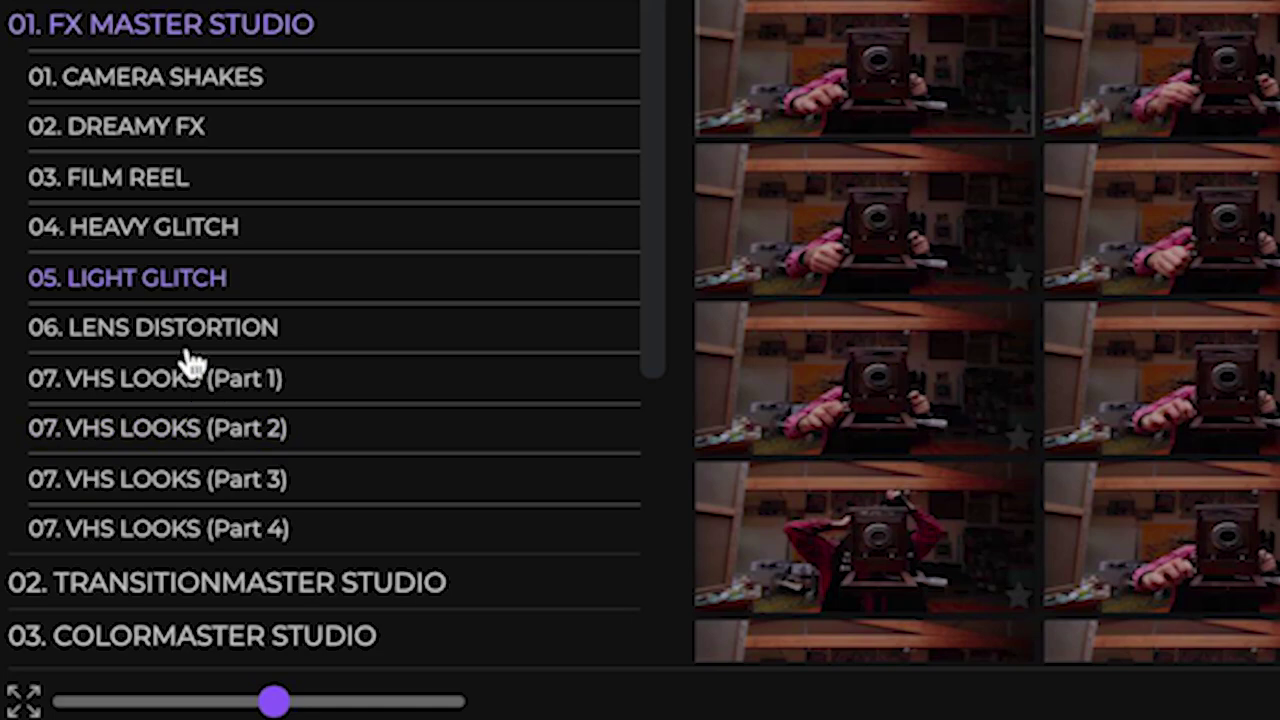
pyautogui.click(185, 378)
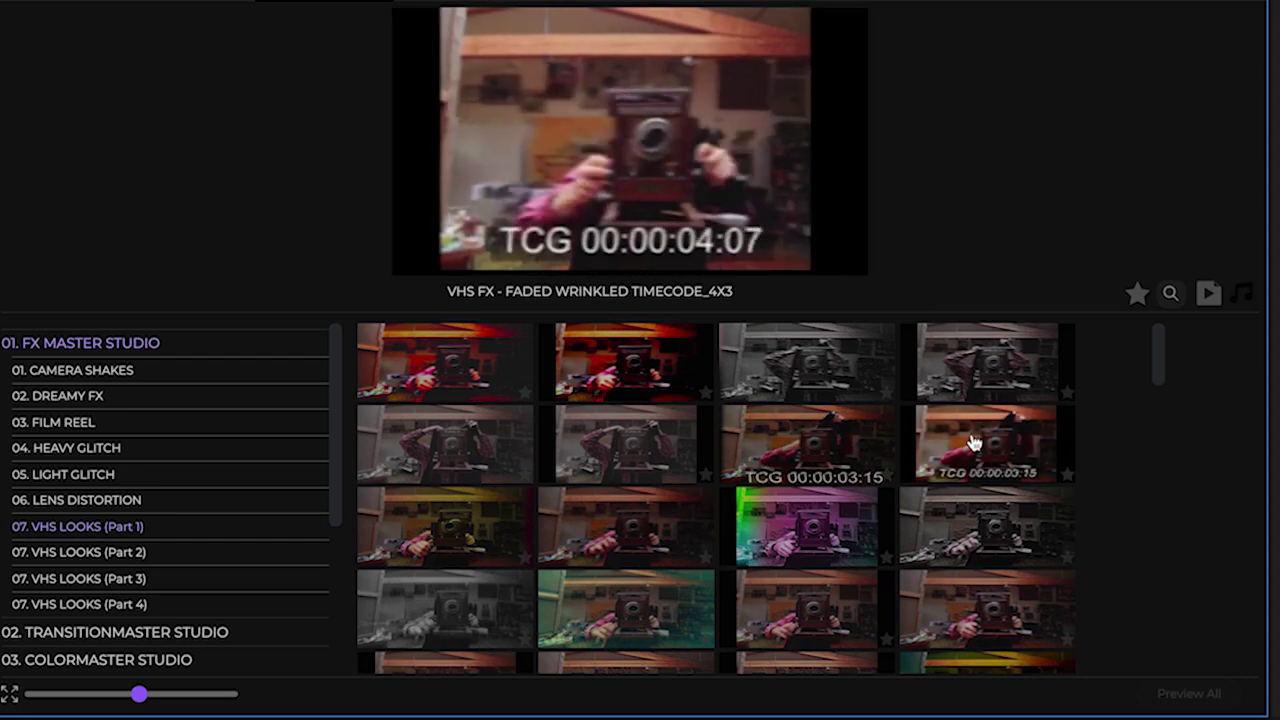
# Apply a VHS Looks timecode preset over the city clip and play through the motorcycle clip
pyautogui.scroll(-3, 975, 443)
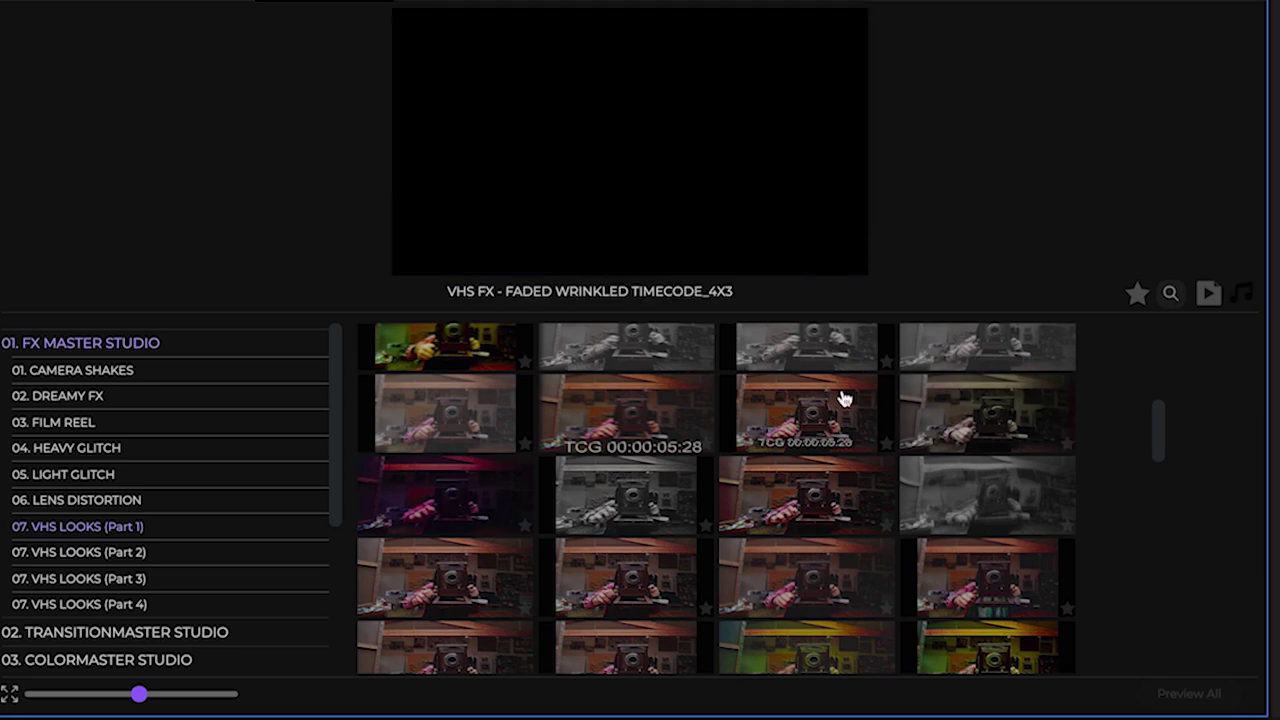
pyautogui.doubleClick(783, 417)
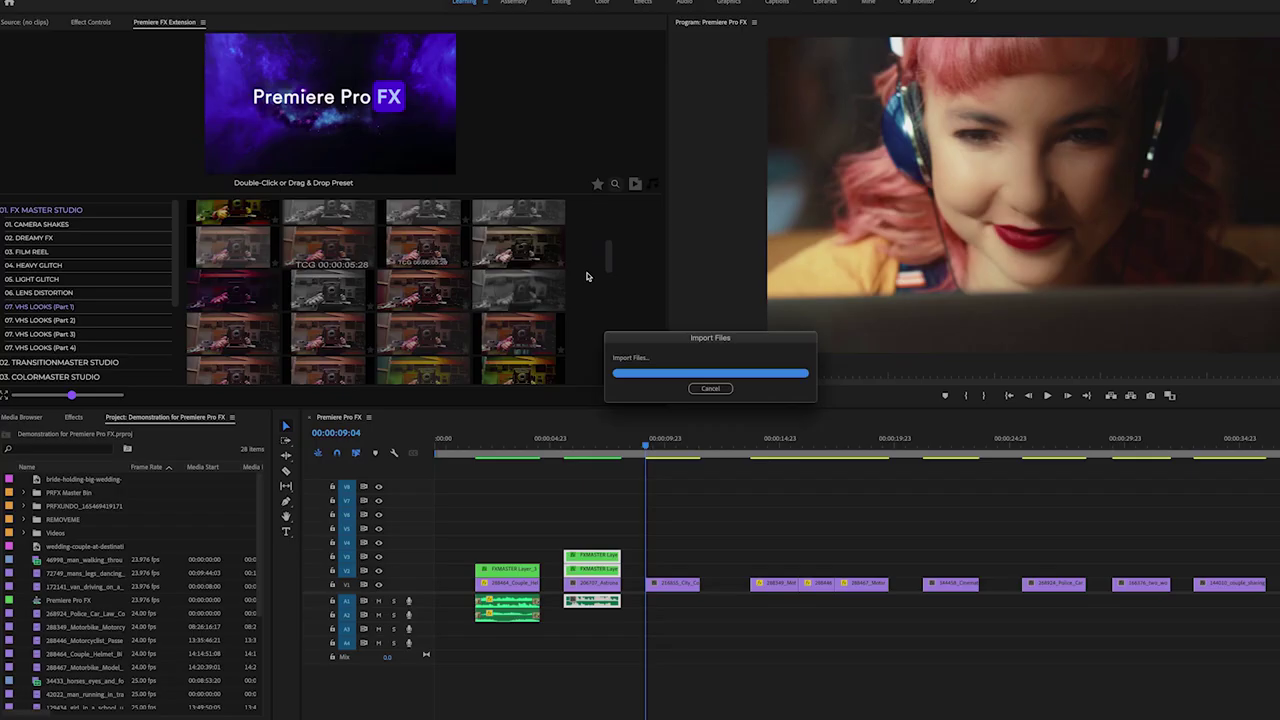
pyautogui.press('space')
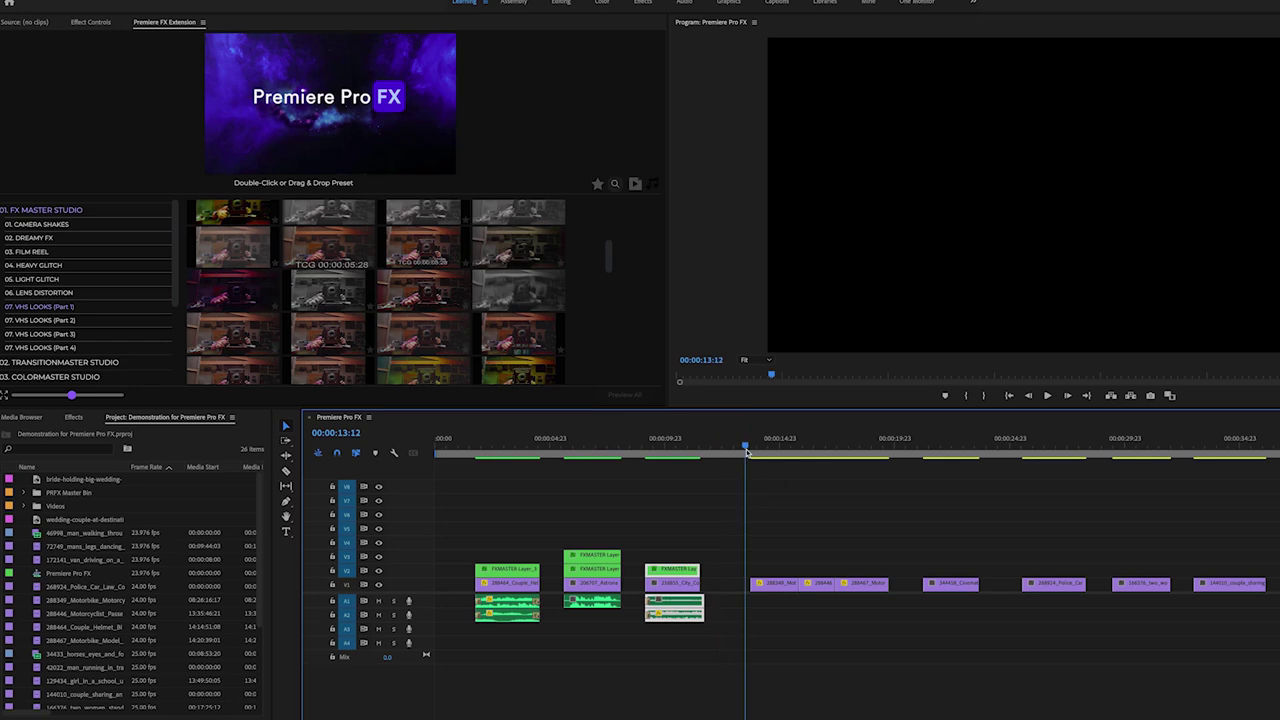
pyautogui.press('space')
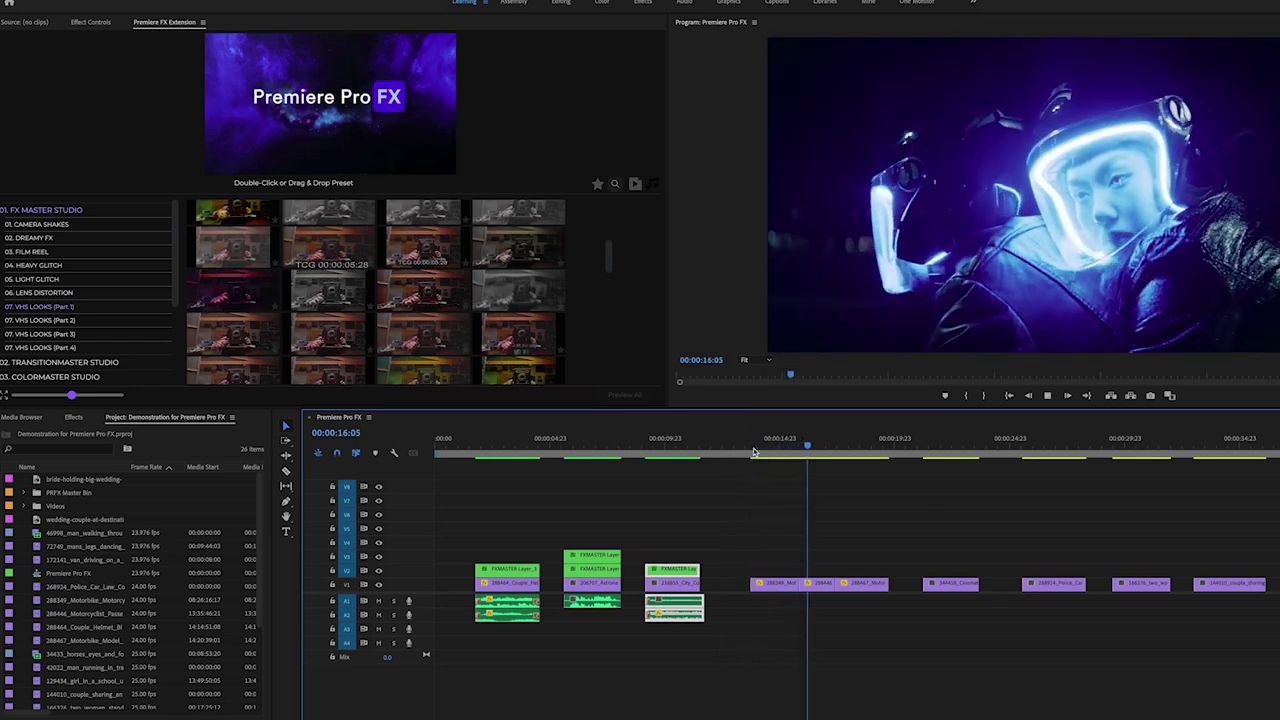
pyautogui.click(754, 452)
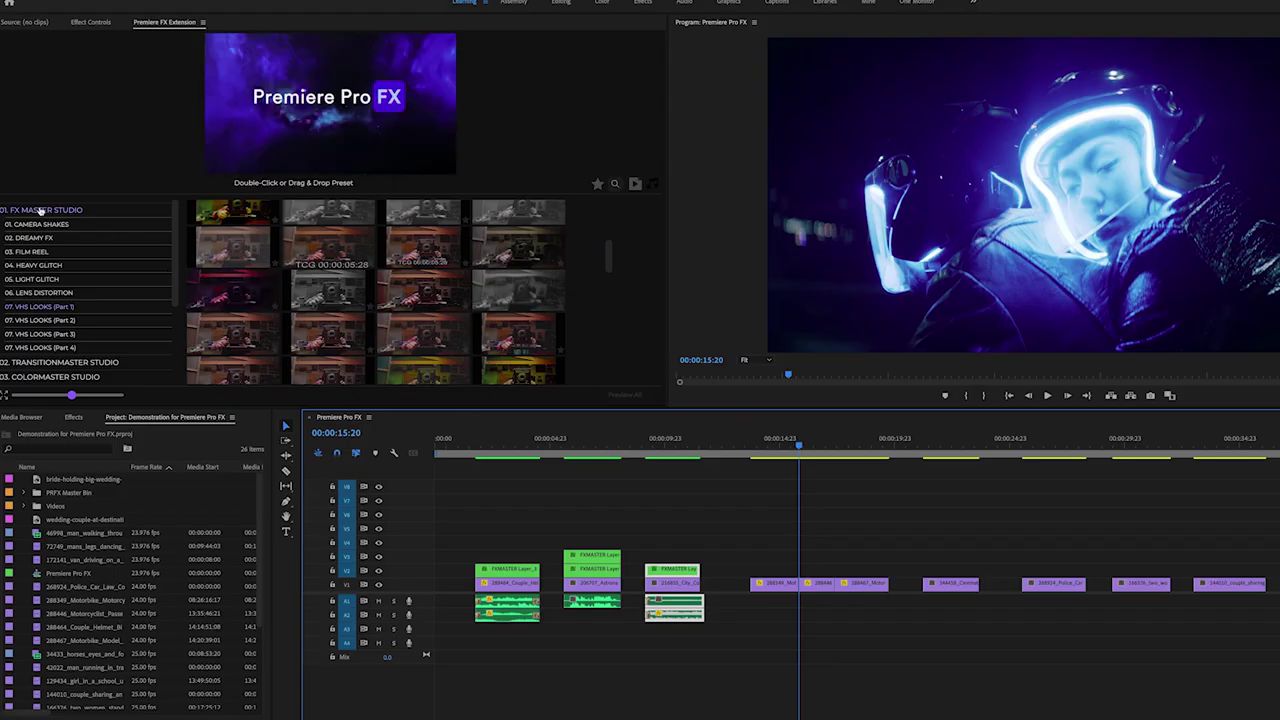
pyautogui.click(40, 210)
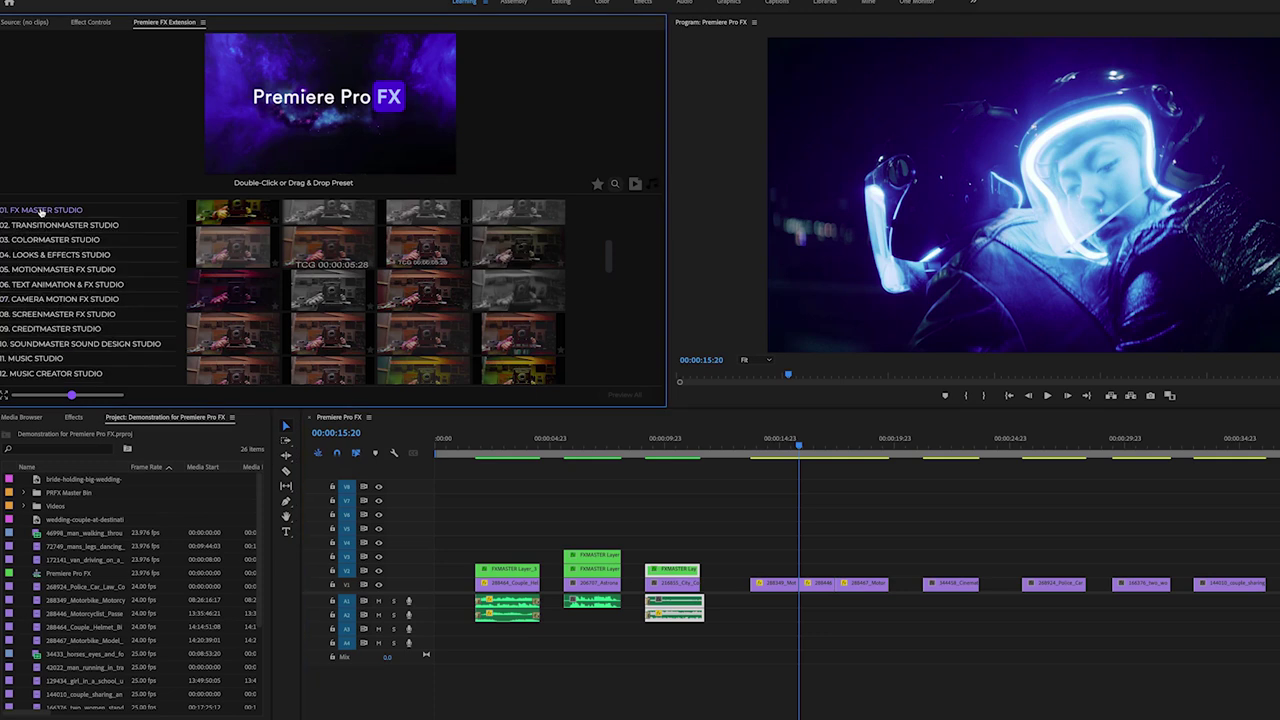
# Add a TransitionMaster Fades & Blur transition at the motorcycle cut and preview it
pyautogui.click(38, 225)
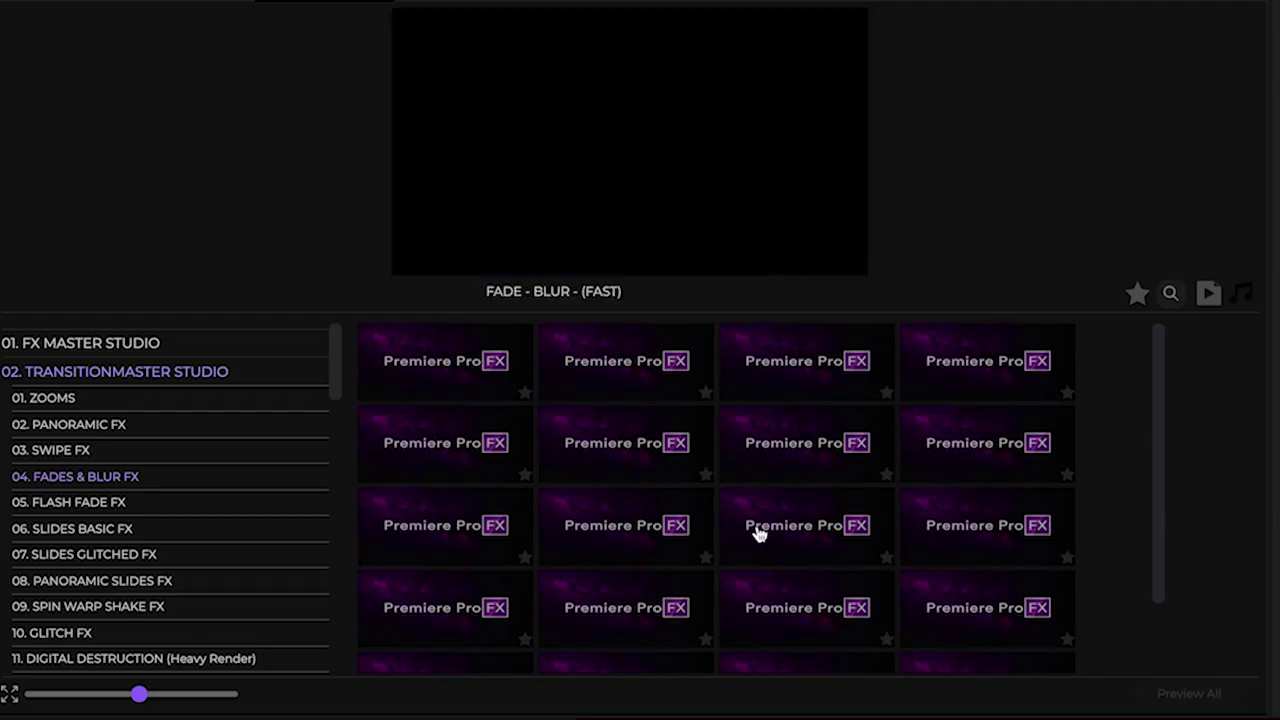
pyautogui.click(813, 375)
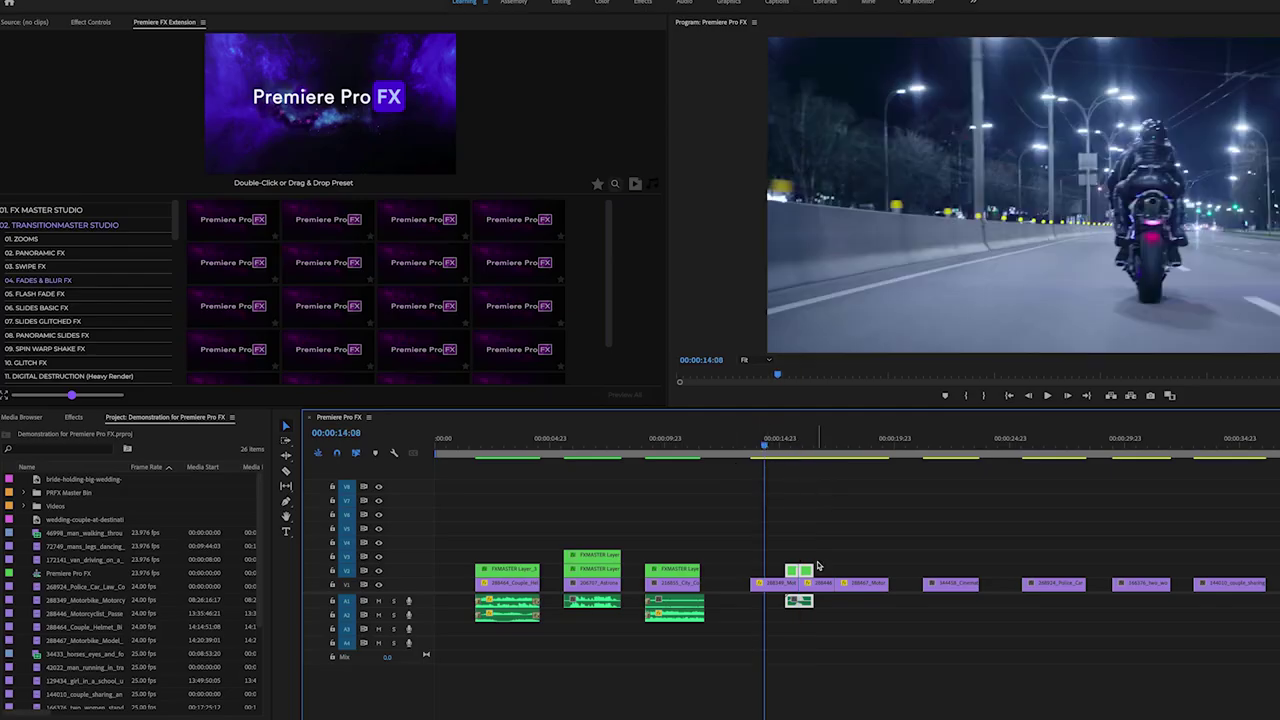
pyautogui.press('space')
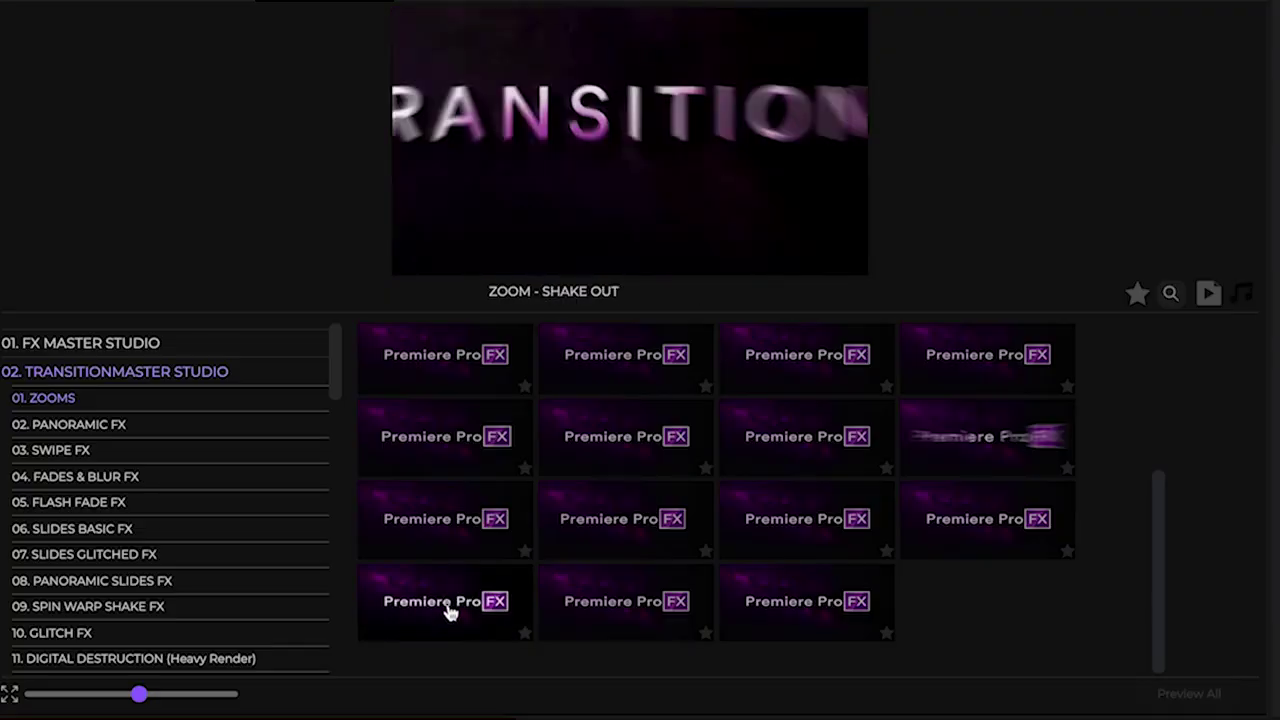
# Add a Zooms transition preset at the next cut, then scrub to the knight clip's start
pyautogui.doubleClick(450, 612)
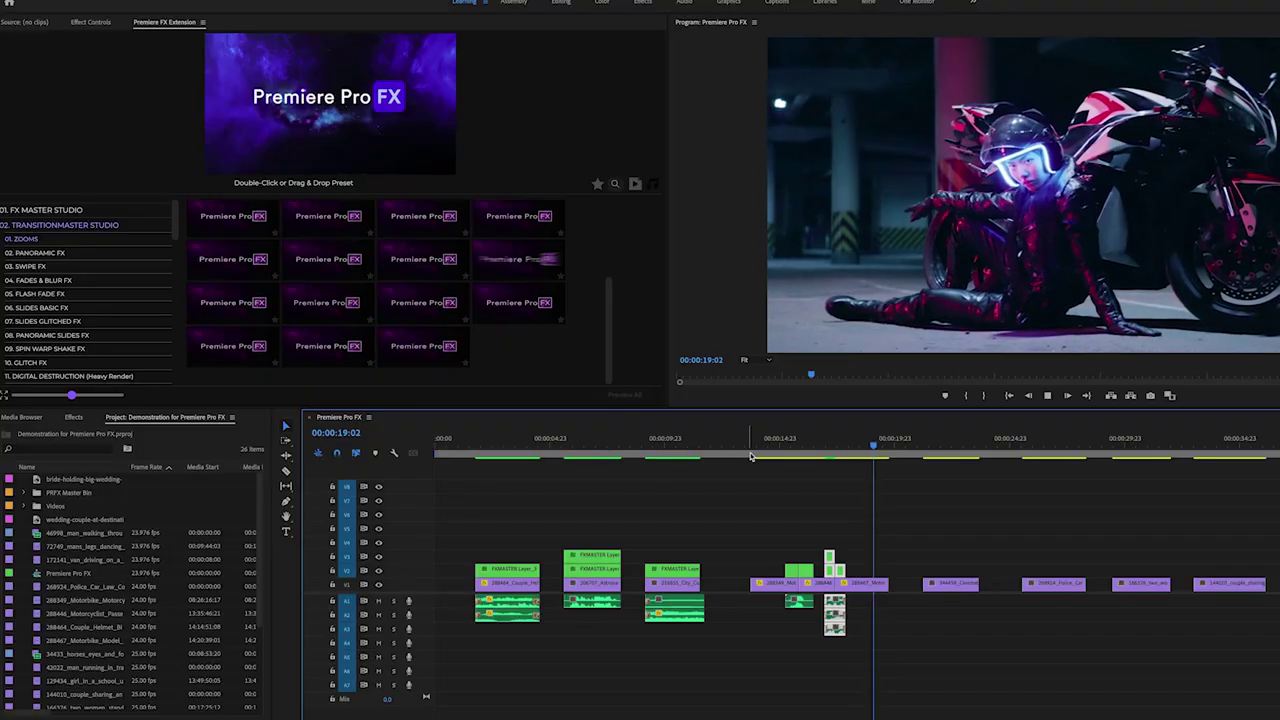
pyautogui.press('space')
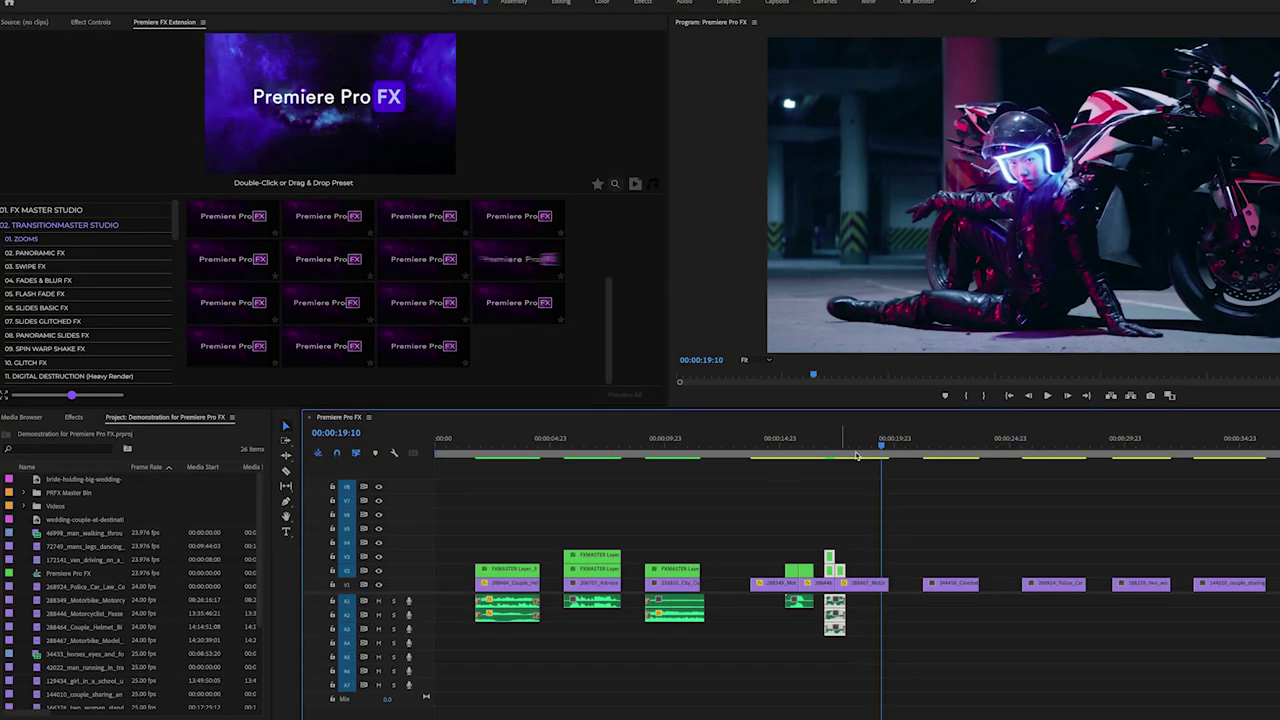
pyautogui.click(923, 450)
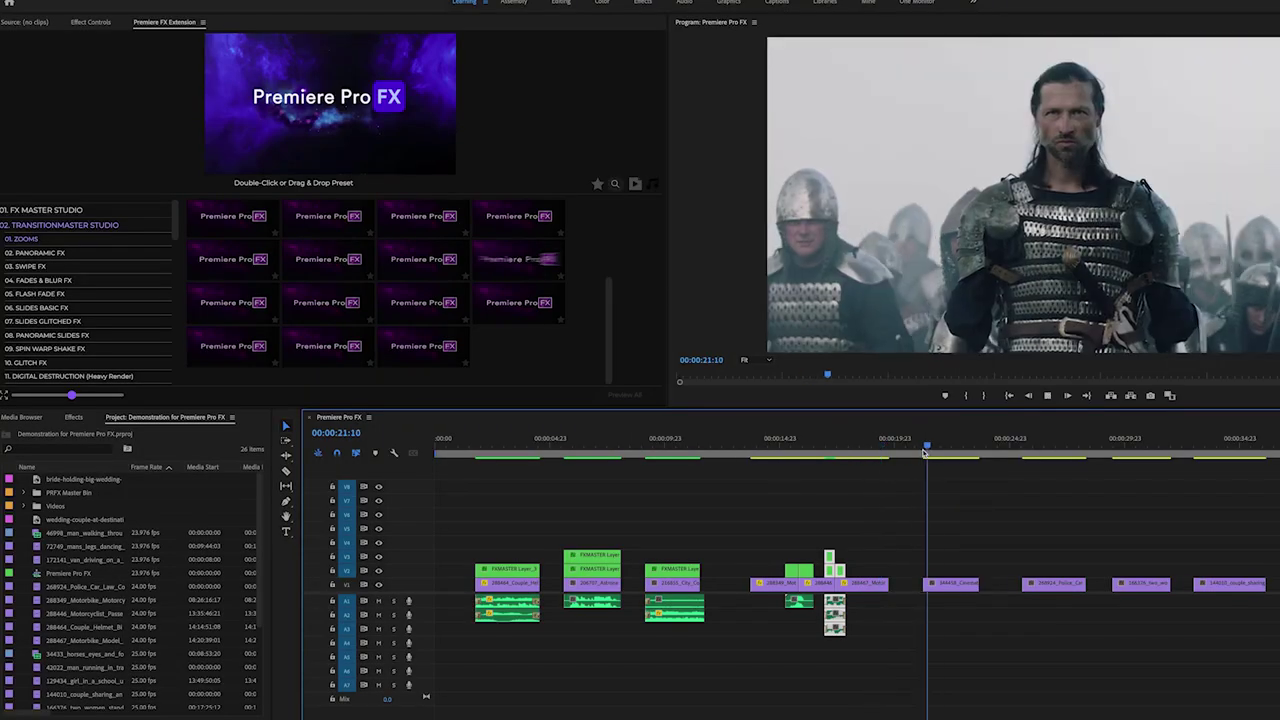
pyautogui.moveTo(923, 450); pyautogui.dragTo(927, 451)
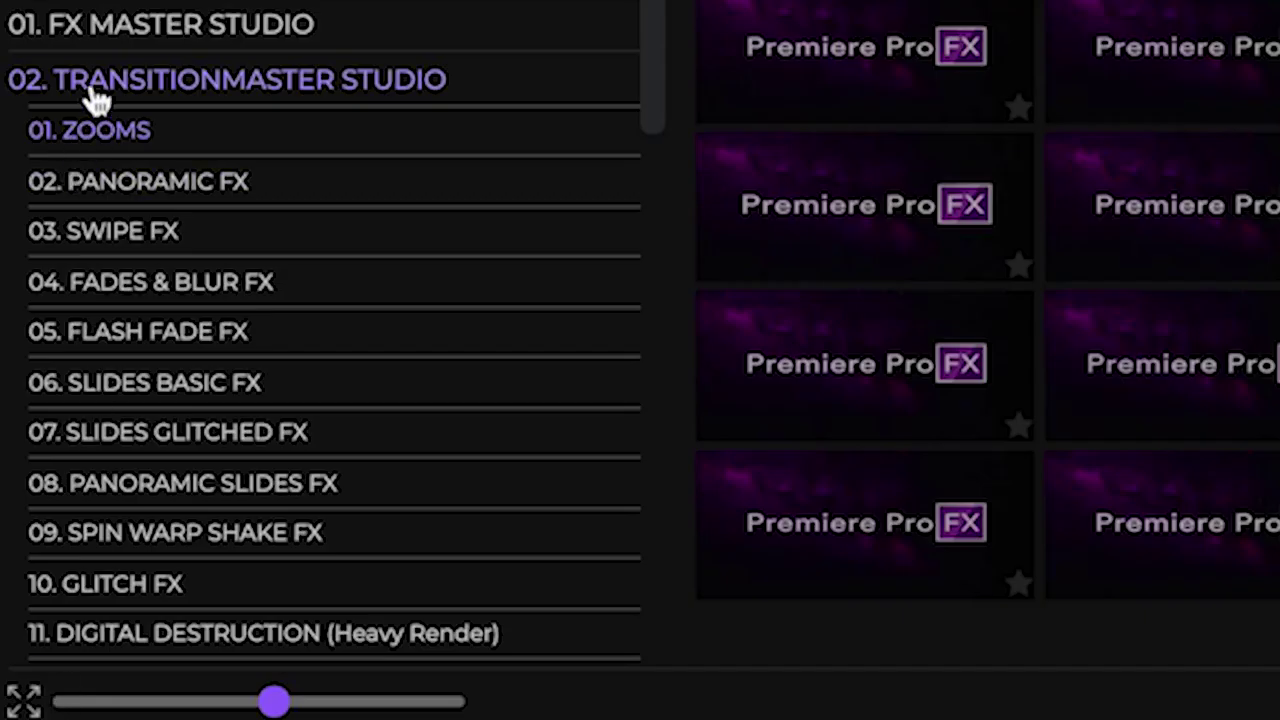
pyautogui.click(97, 100)
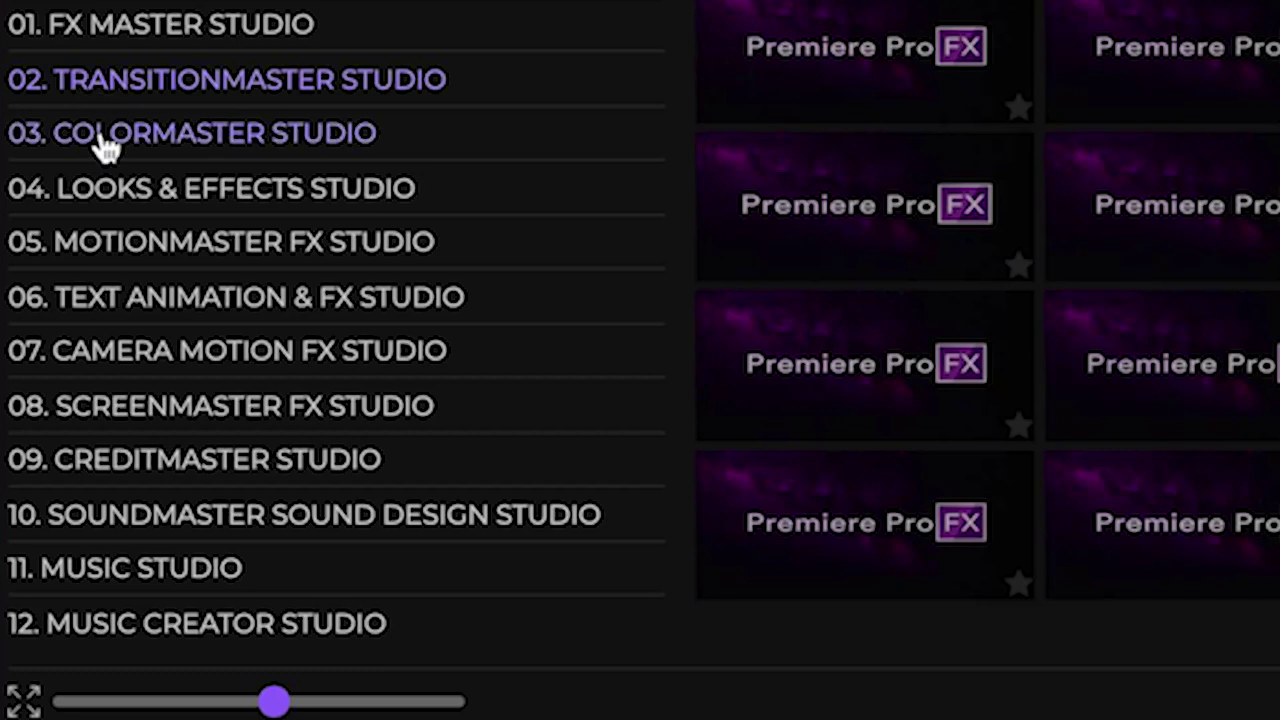
# Apply a ColorMaster Cinema Grade preset to the knight clip, trim it, and preview
pyautogui.click(103, 140)
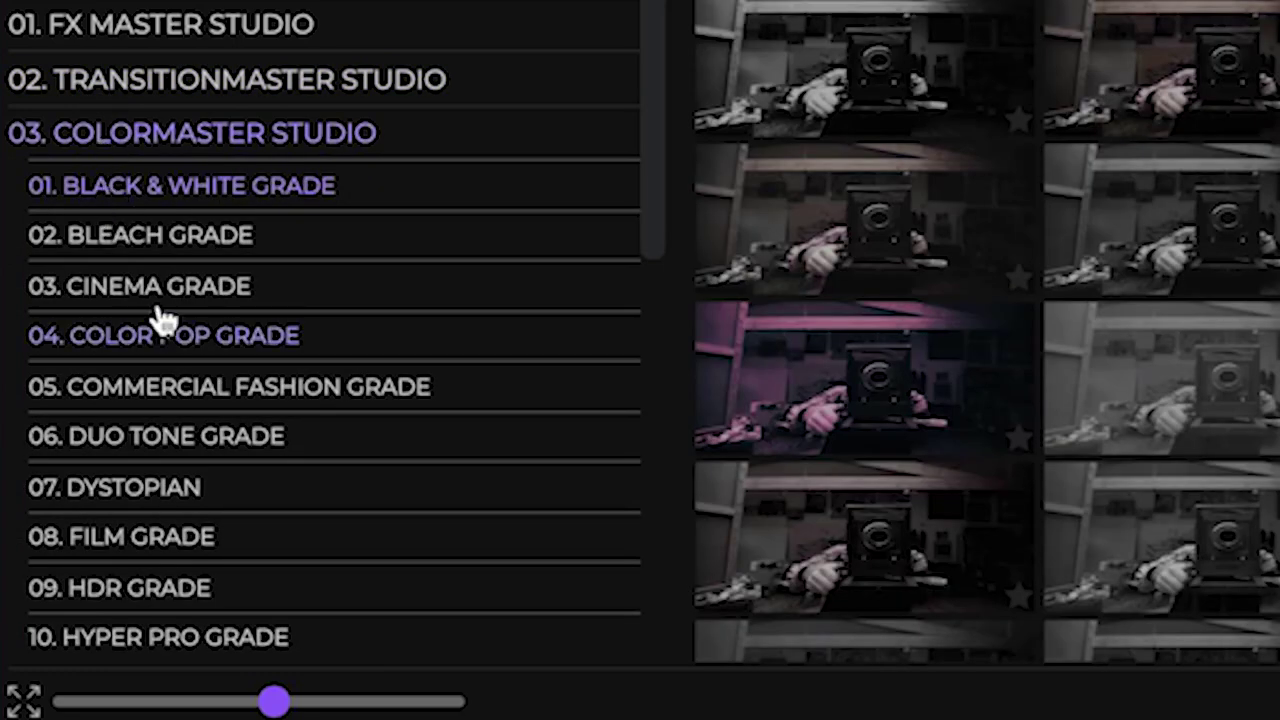
pyautogui.click(170, 295)
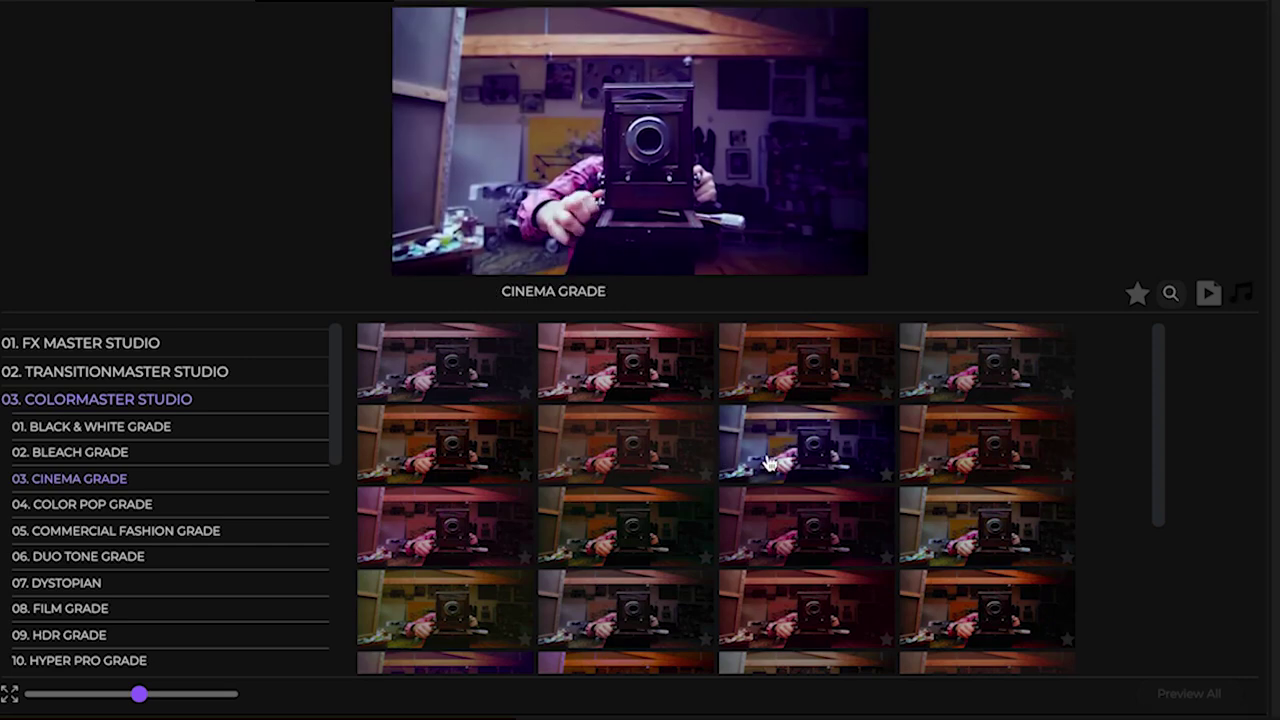
pyautogui.click(768, 462)
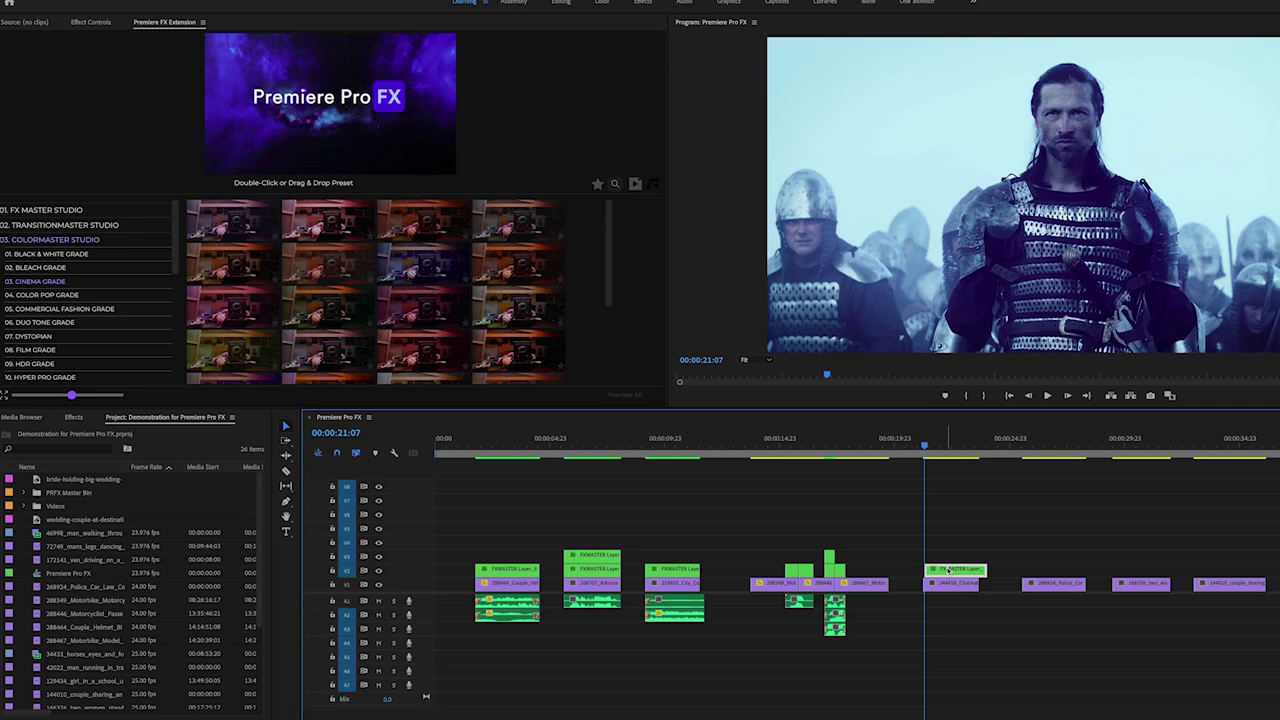
pyautogui.moveTo(984, 568); pyautogui.dragTo(974, 568)
pyautogui.press('space')
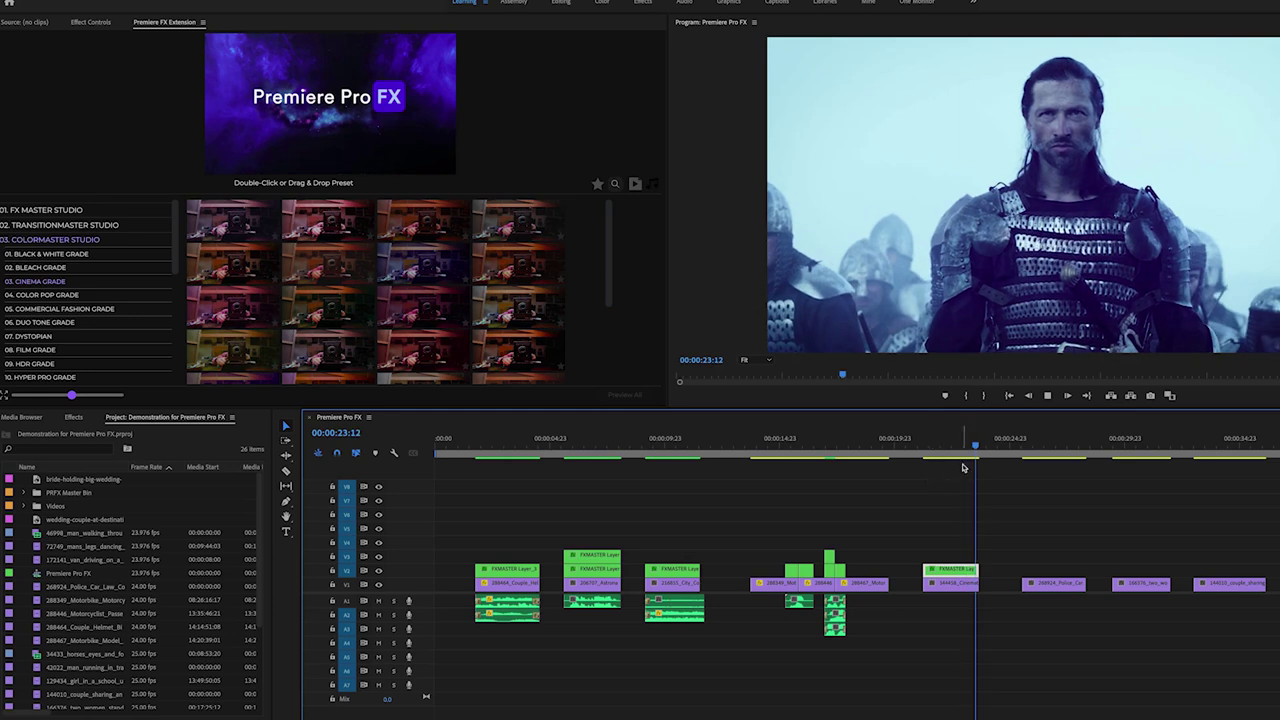
pyautogui.click(999, 443)
pyautogui.click(962, 445)
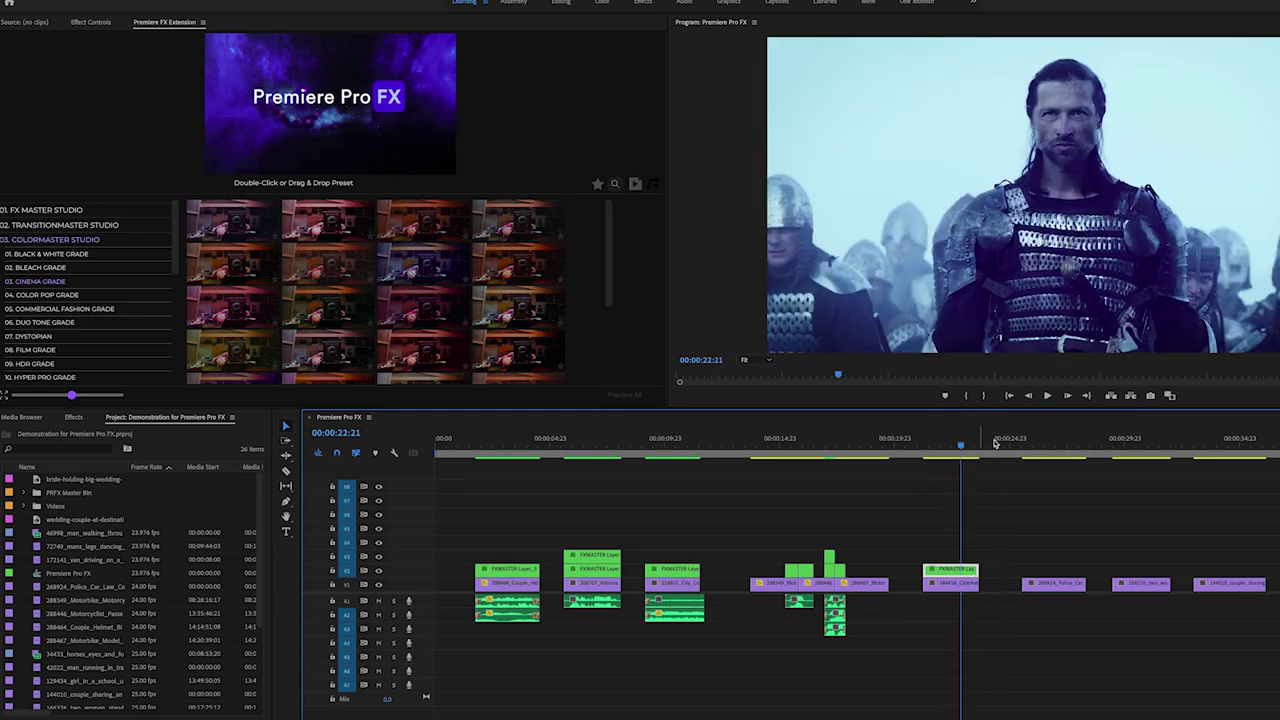
# Add an Urban Grade layer over the police car clip, aligned with the clip's start
pyautogui.click(1031, 445)
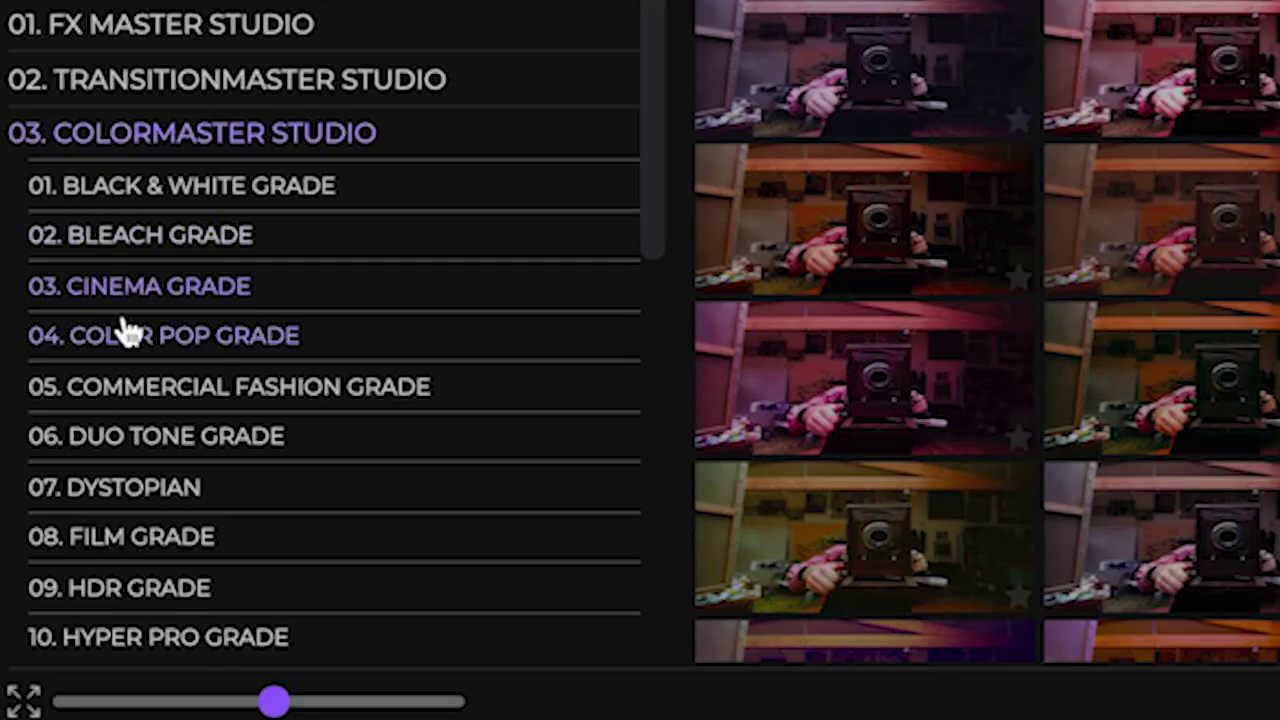
pyautogui.scroll(-1, 122, 332)
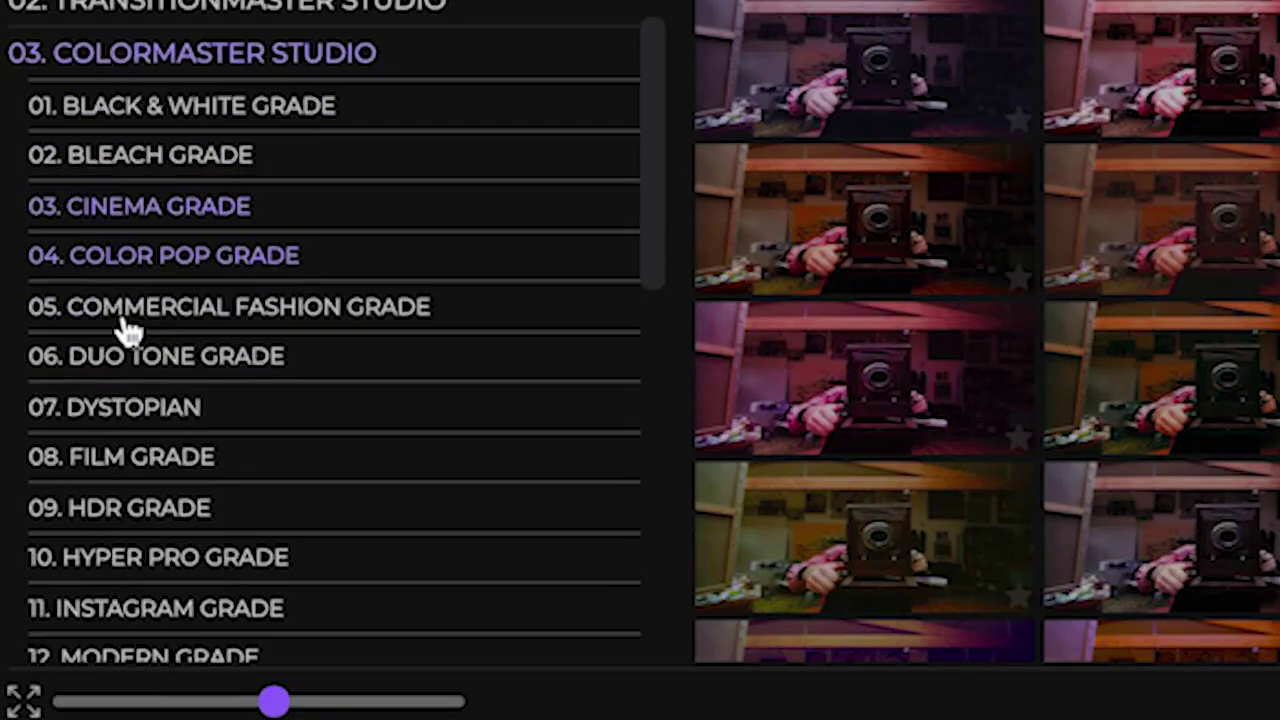
pyautogui.scroll(-3, 122, 332)
pyautogui.scroll(-1, 122, 332)
pyautogui.scroll(-3, 122, 332)
pyautogui.click(130, 454)
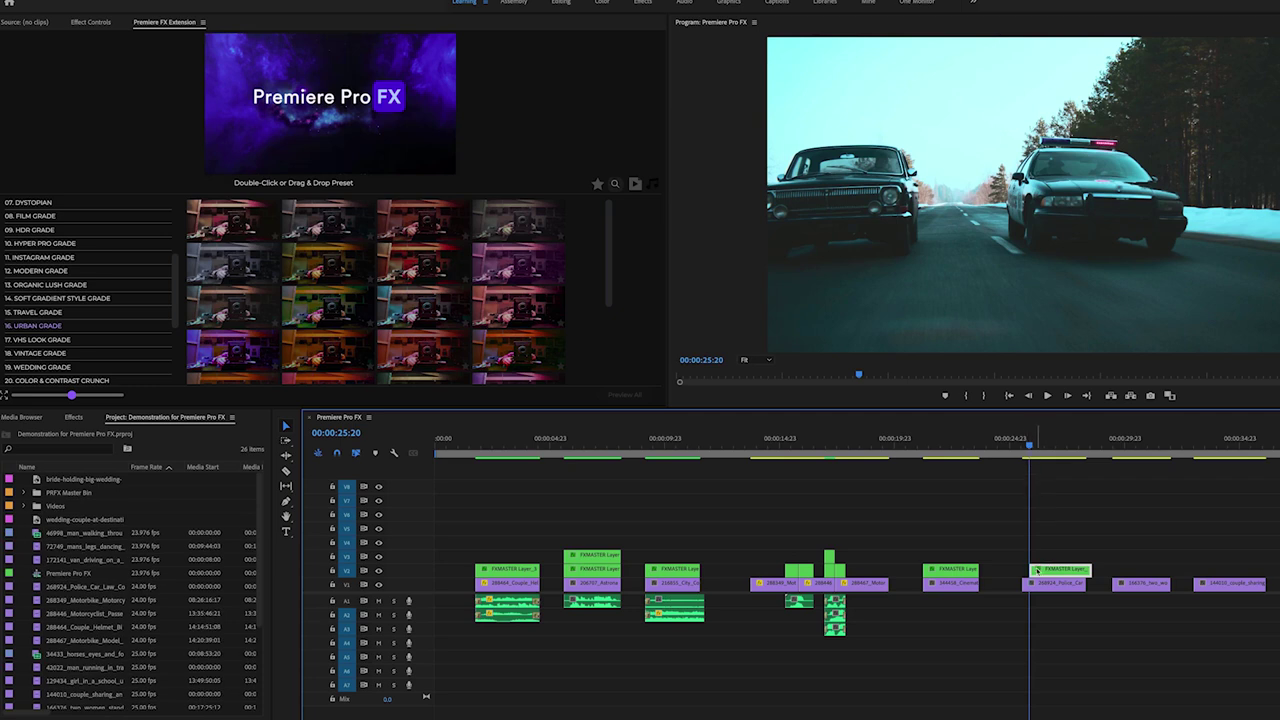
pyautogui.moveTo(1044, 572); pyautogui.dragTo(1068, 575)
pyautogui.click(1089, 569)
pyautogui.scroll(3, 140, 258)
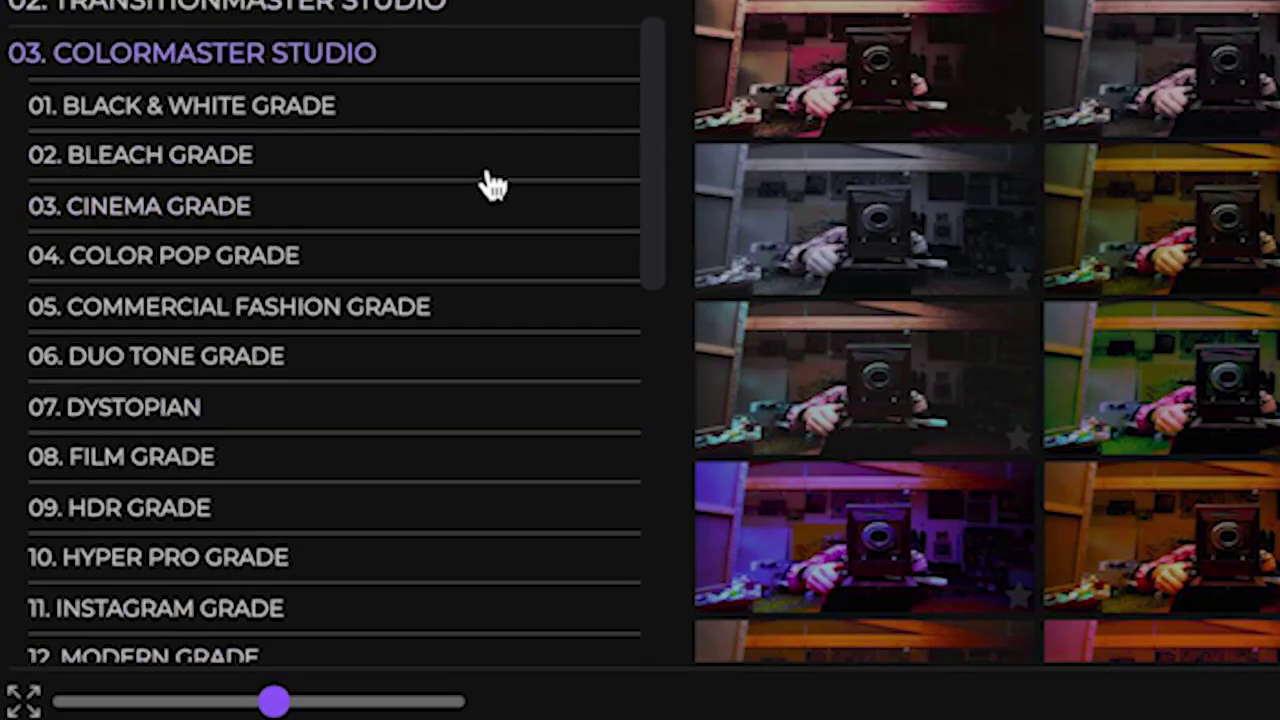
pyautogui.click(88, 66)
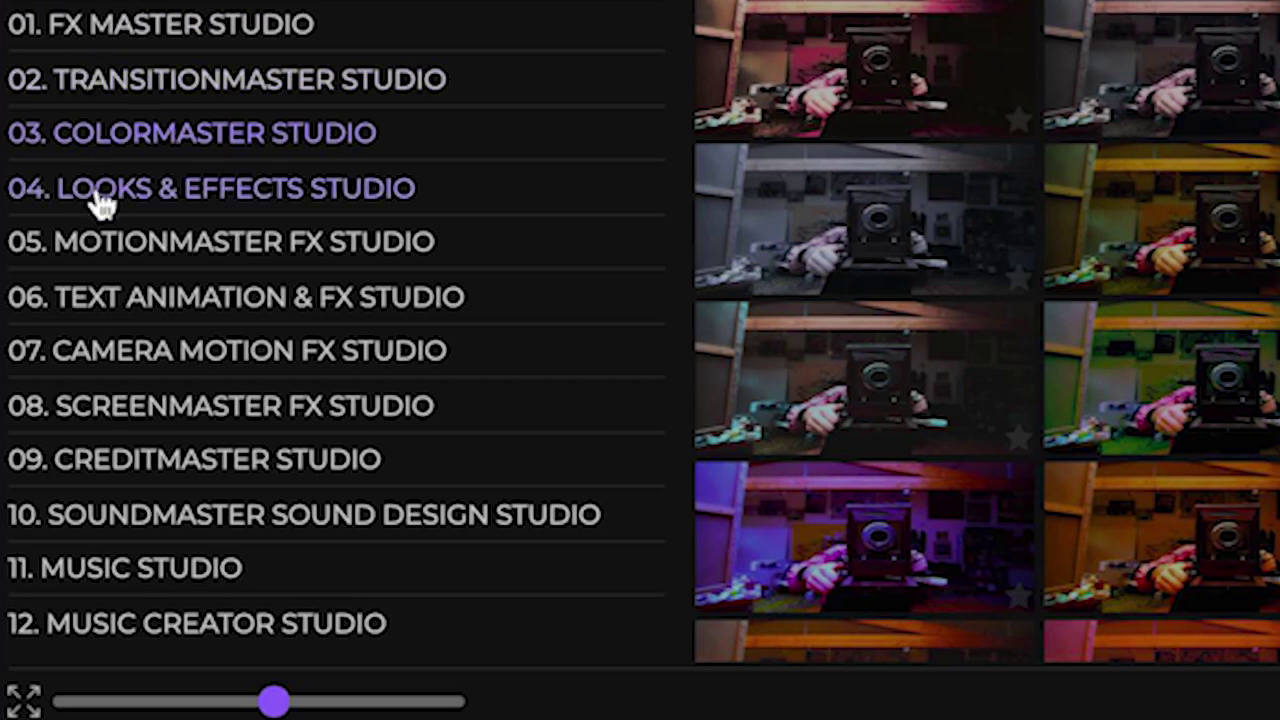
# Add a Film FX preset layer over the police car clip, aligned and trimmed to its length
pyautogui.click(100, 204)
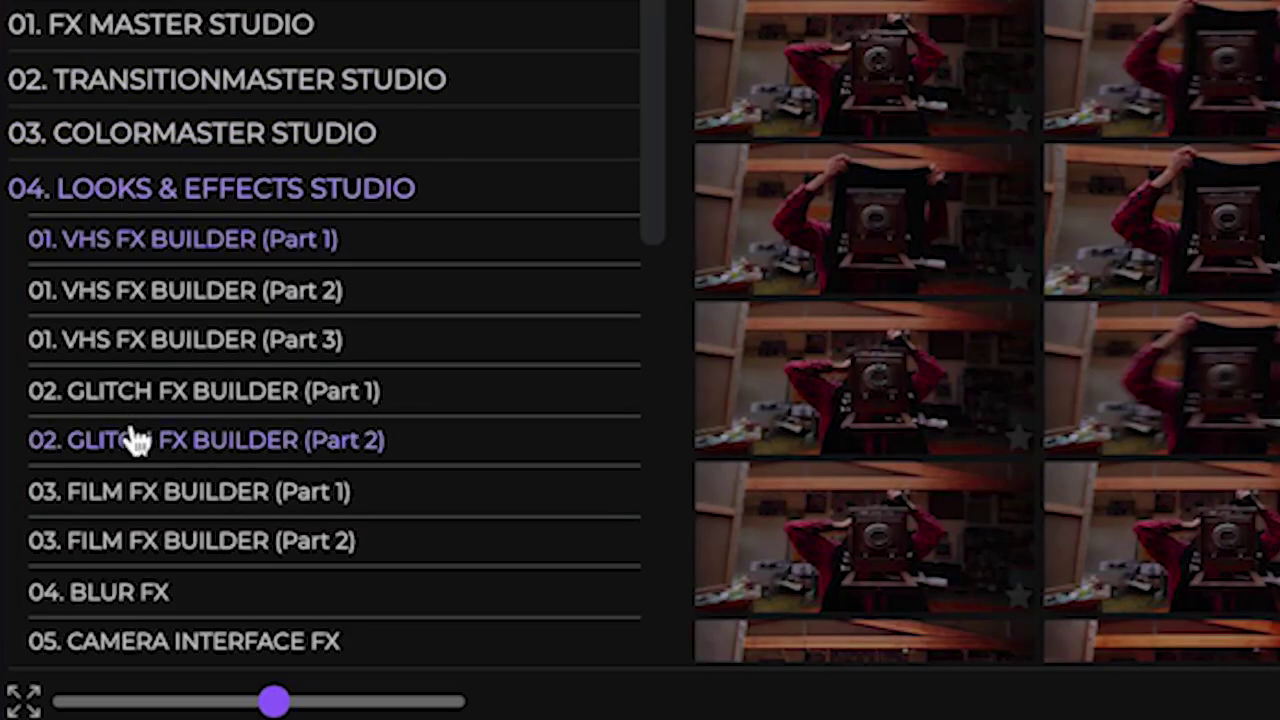
pyautogui.scroll(-2, 137, 440)
pyautogui.scroll(-2, 137, 409)
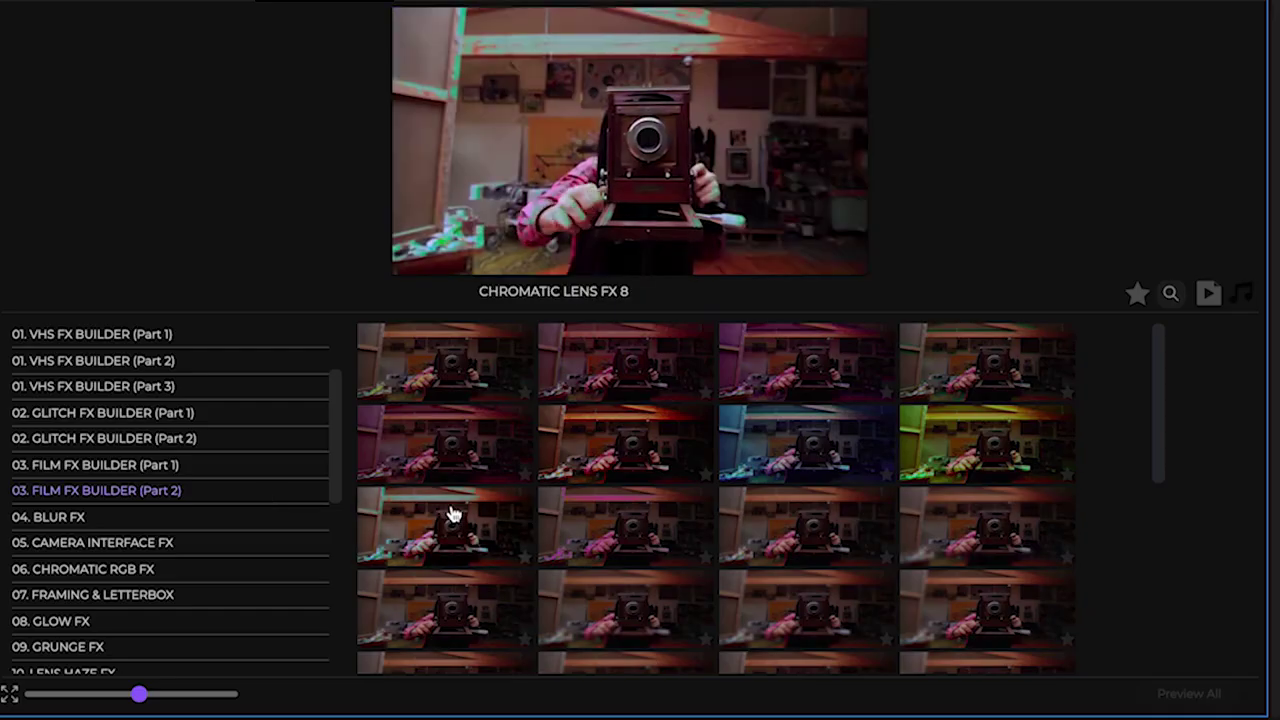
pyautogui.scroll(-1, 452, 514)
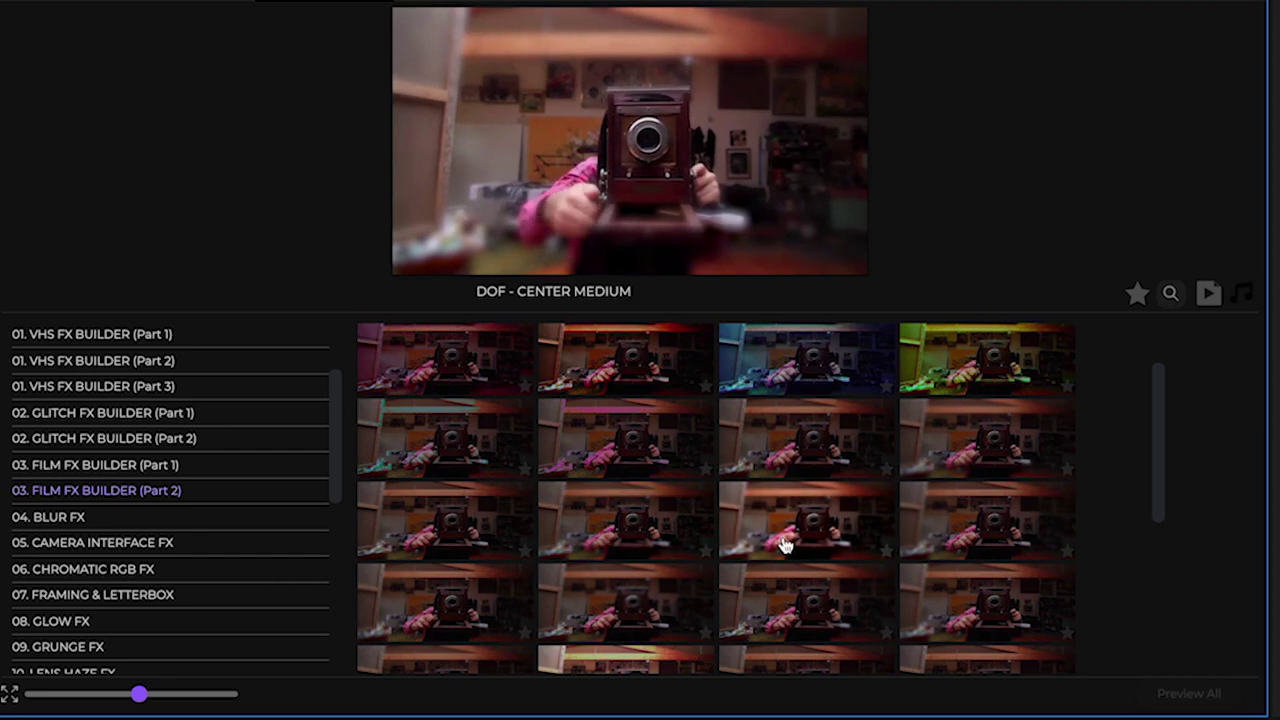
pyautogui.scroll(-1, 781, 622)
pyautogui.scroll(-2, 781, 622)
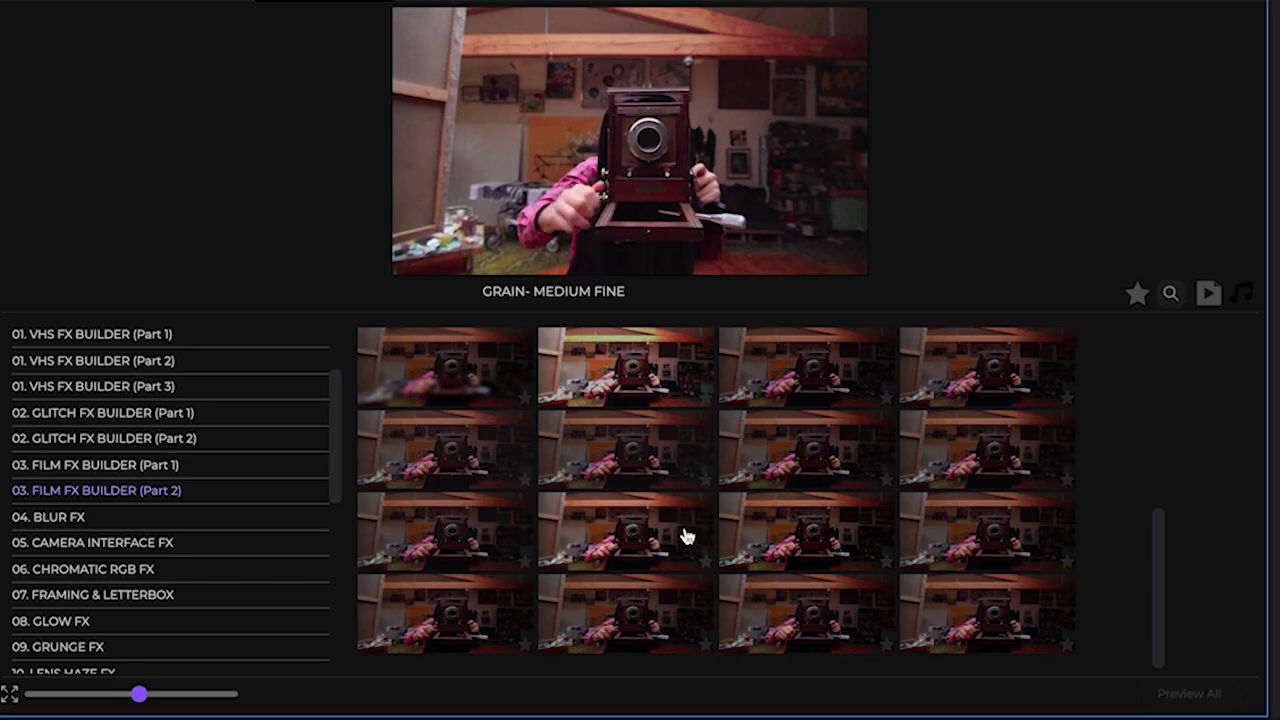
pyautogui.doubleClick(686, 537)
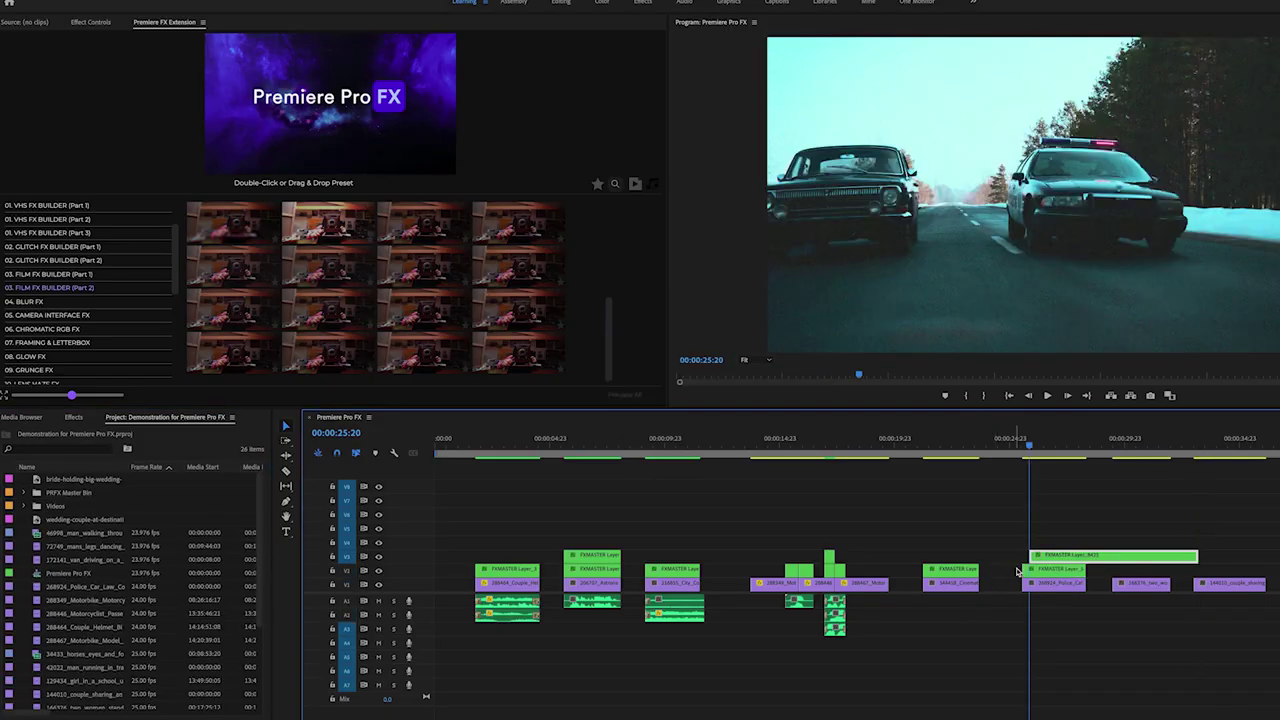
pyautogui.moveTo(1047, 558); pyautogui.dragTo(1039, 558)
pyautogui.moveTo(1186, 555); pyautogui.dragTo(1082, 551)
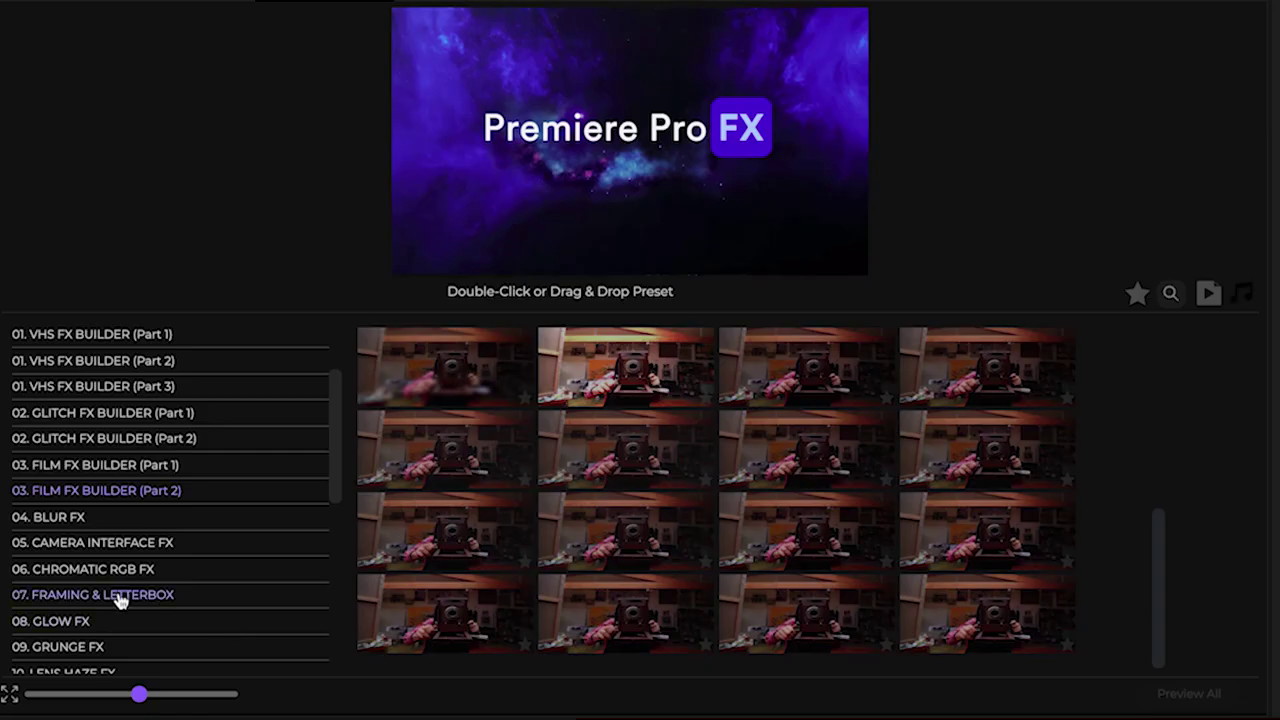
# Place a Framing & Letterbox preset above the police car clip, trimmed to its end
pyautogui.click(118, 596)
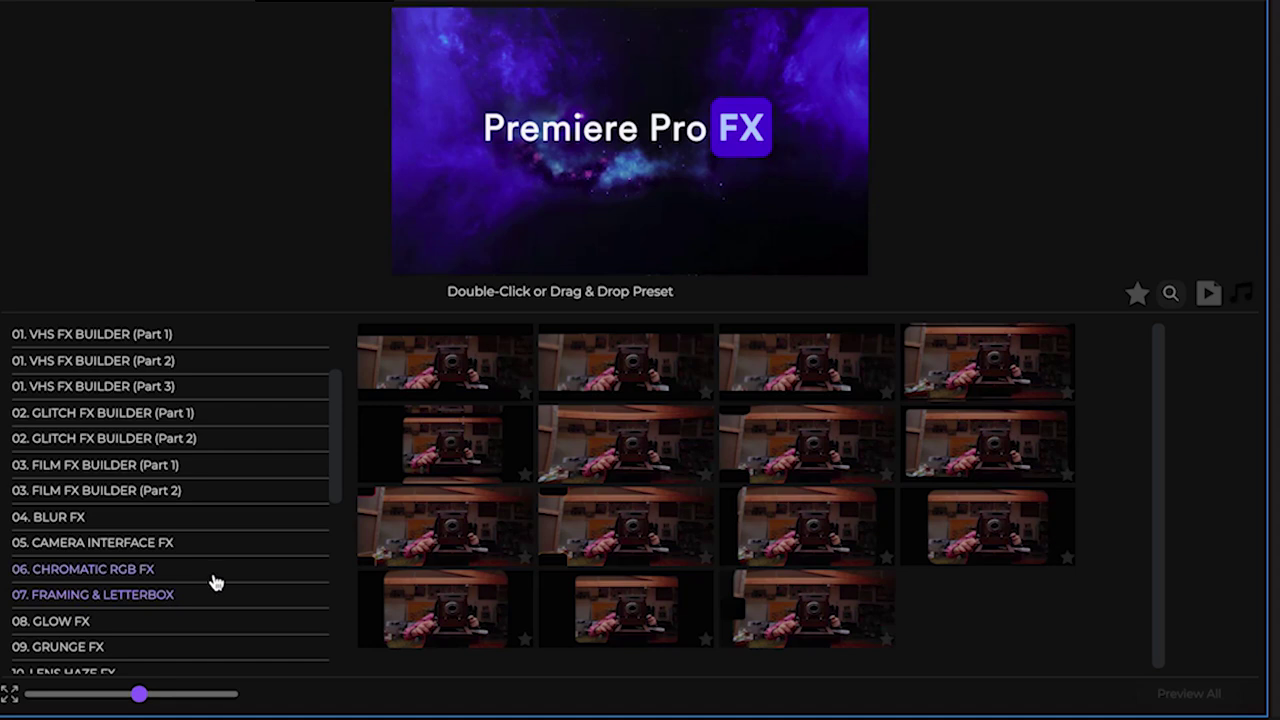
pyautogui.moveTo(365, 395)
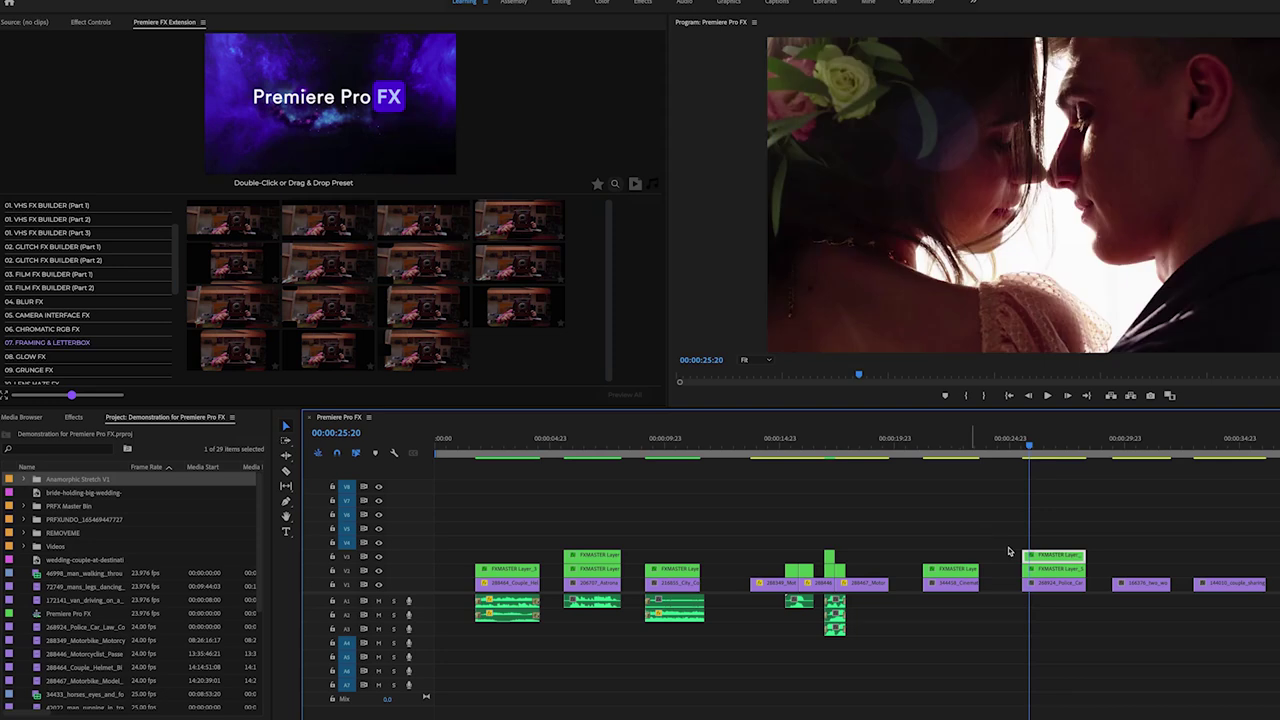
pyautogui.moveTo(1008, 551); pyautogui.dragTo(1010, 548)
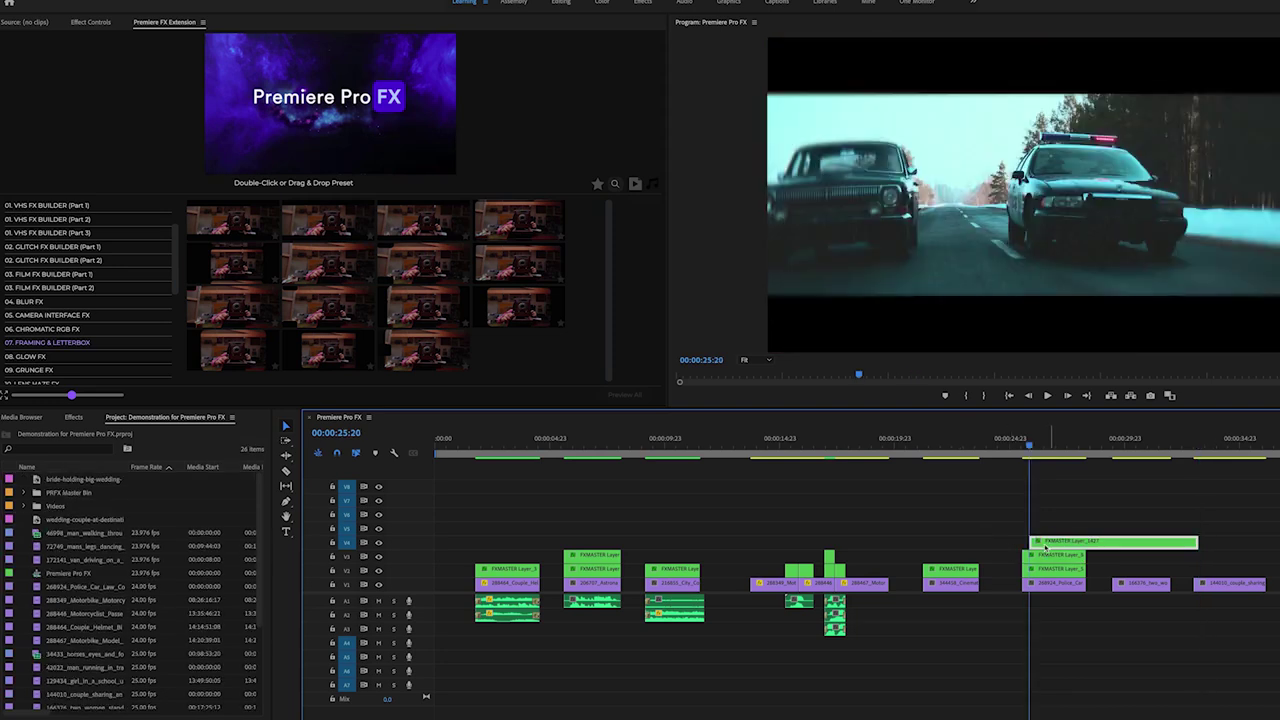
pyautogui.moveTo(1189, 541); pyautogui.dragTo(1084, 526)
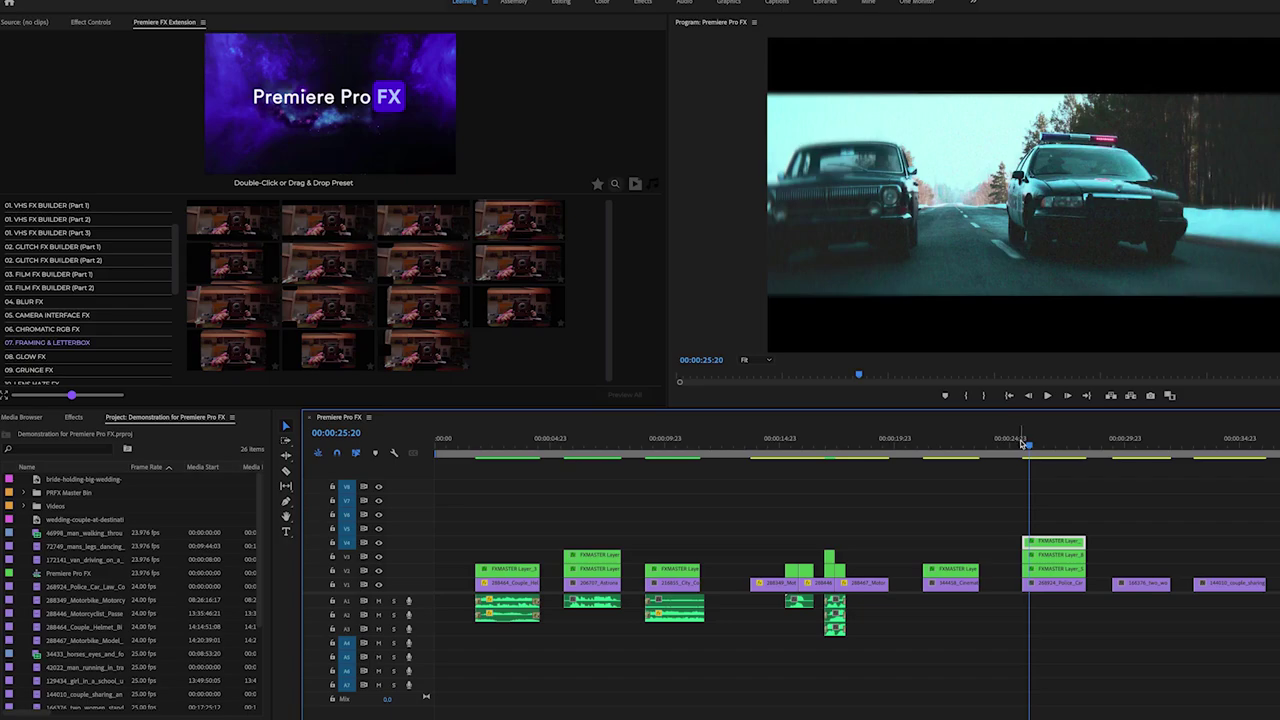
# Play back the letterboxed police car shot and the following portrait clip
pyautogui.click(1022, 444)
pyautogui.press('space')
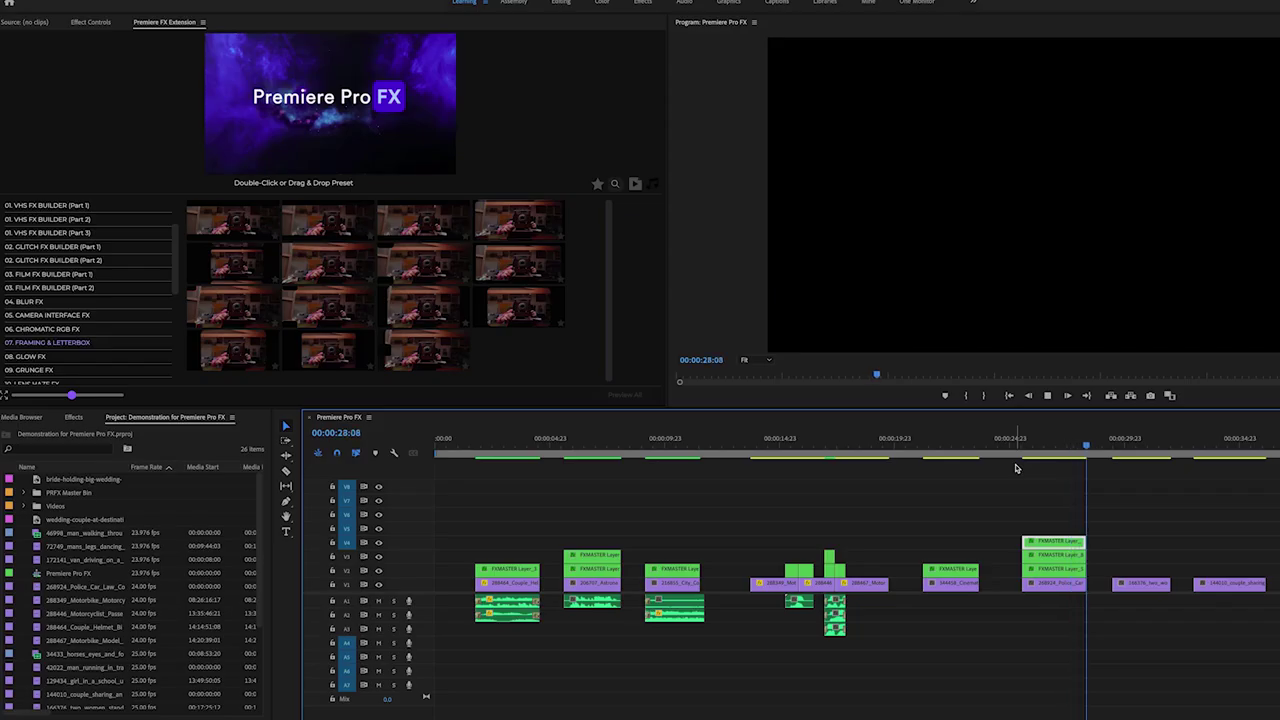
pyautogui.moveTo(1111, 446); pyautogui.dragTo(1117, 447)
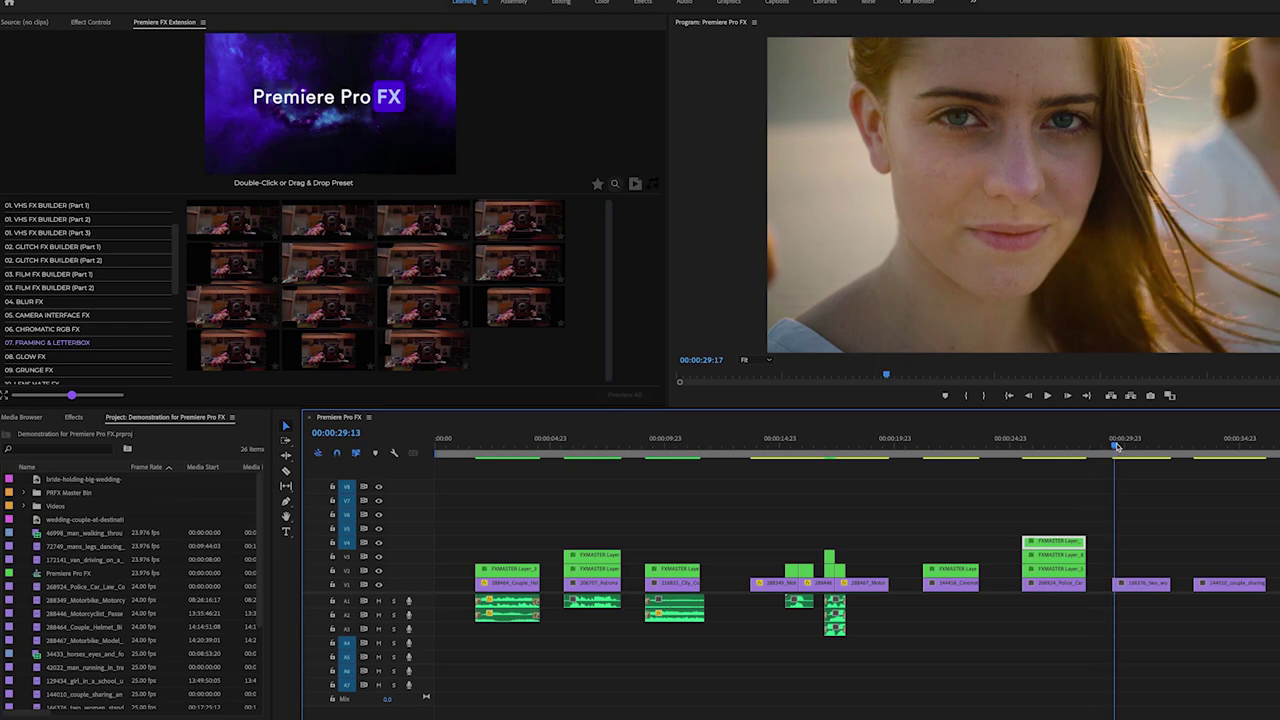
pyautogui.press('space')
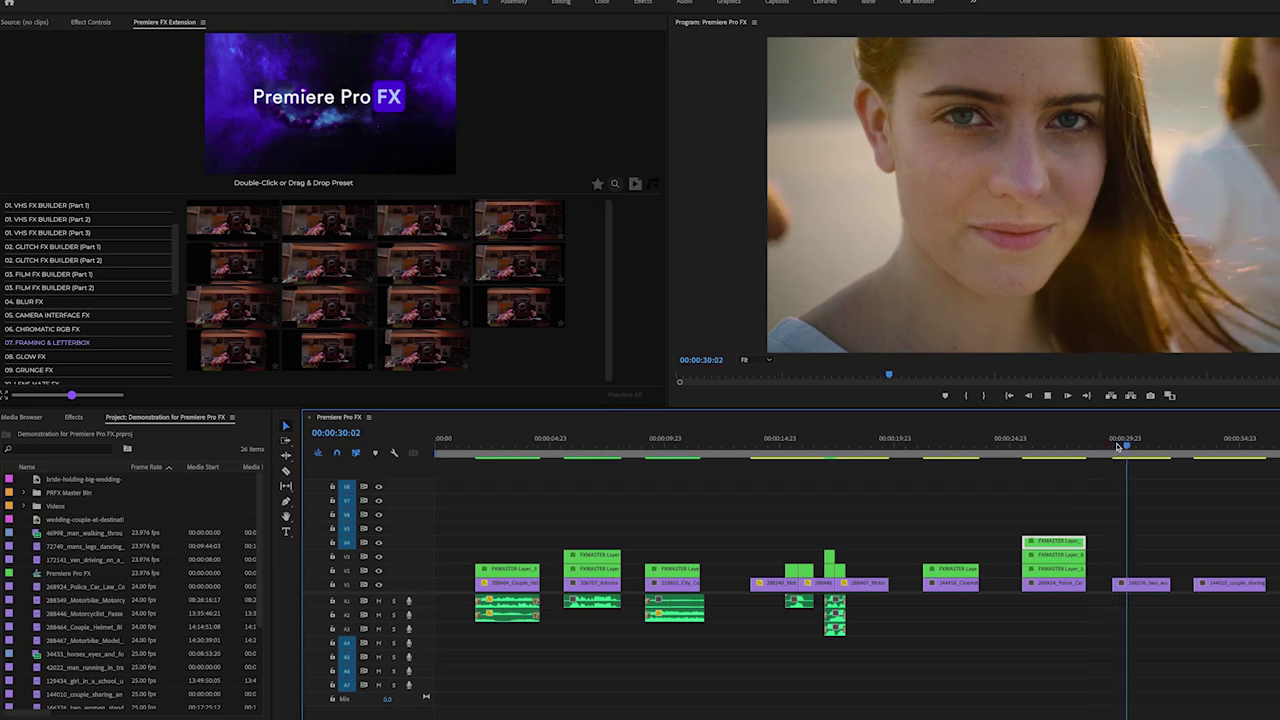
pyautogui.press('space')
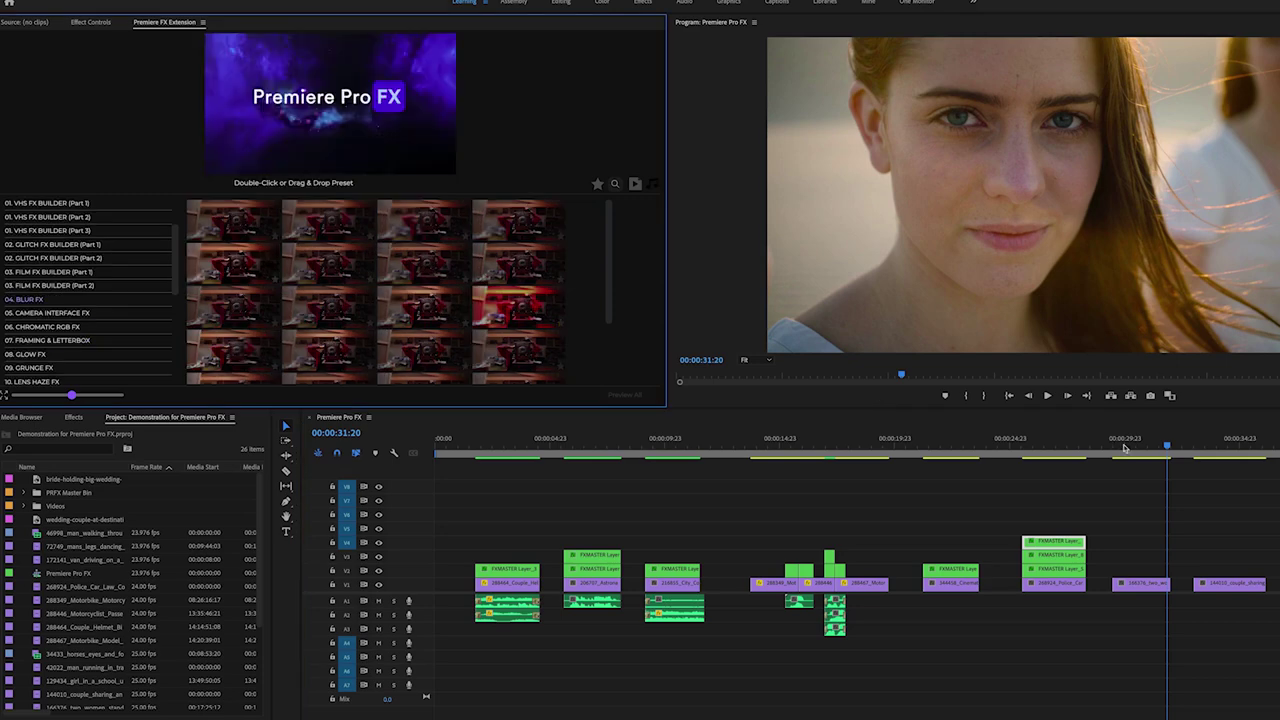
pyautogui.moveTo(513, 221)
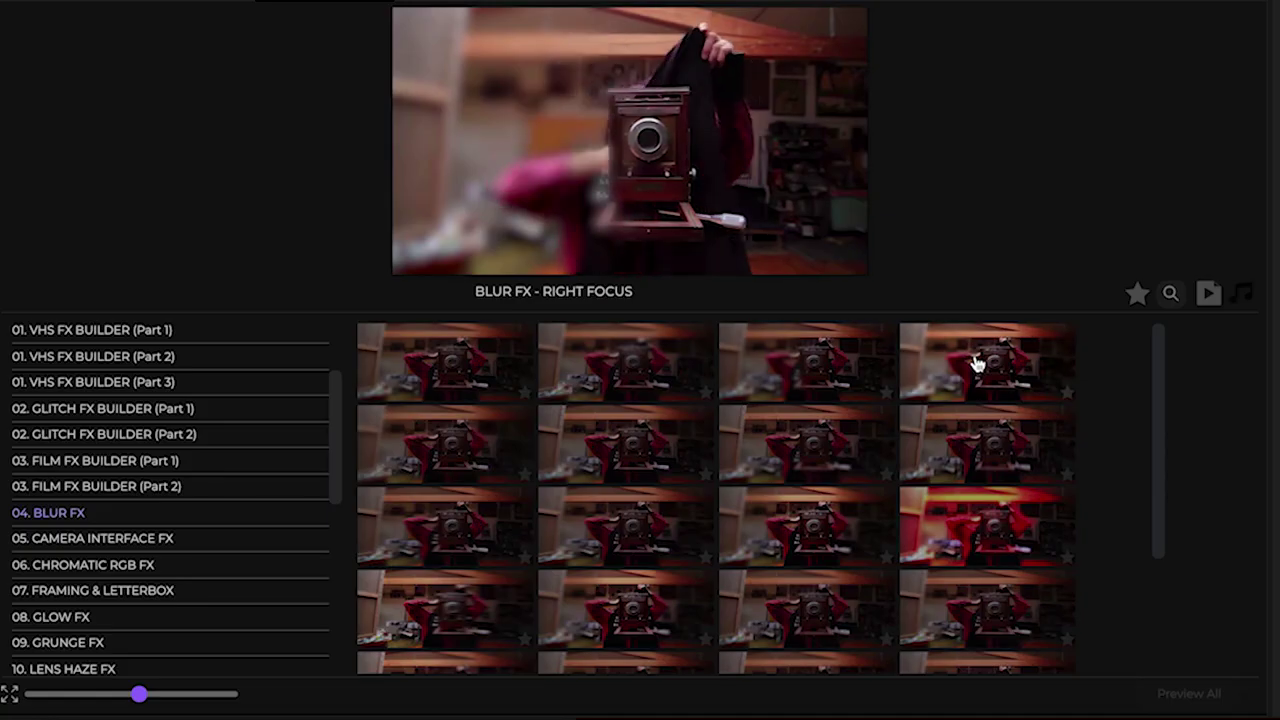
# Apply a Blur FX preset over the portrait clip, trim it to the clip's end, and preview
pyautogui.moveTo(760, 372)
pyautogui.moveTo(600, 364)
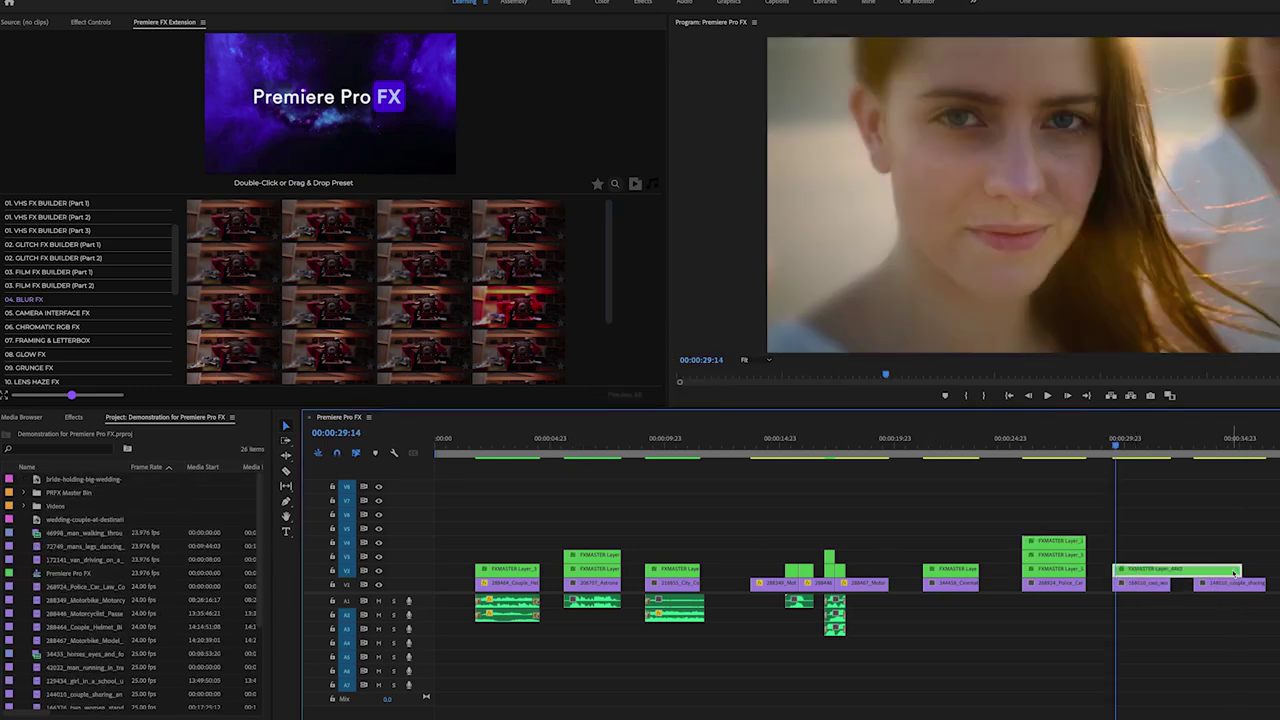
pyautogui.moveTo(1235, 570); pyautogui.dragTo(1170, 570)
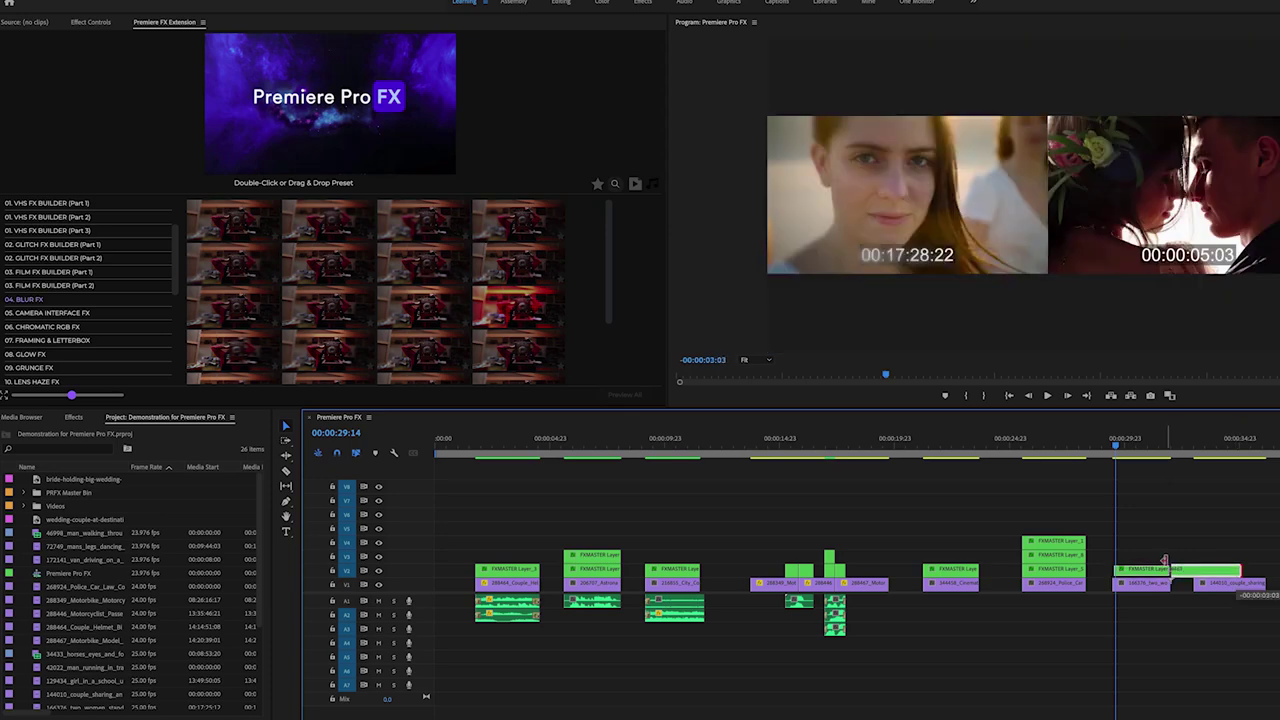
pyautogui.press('space')
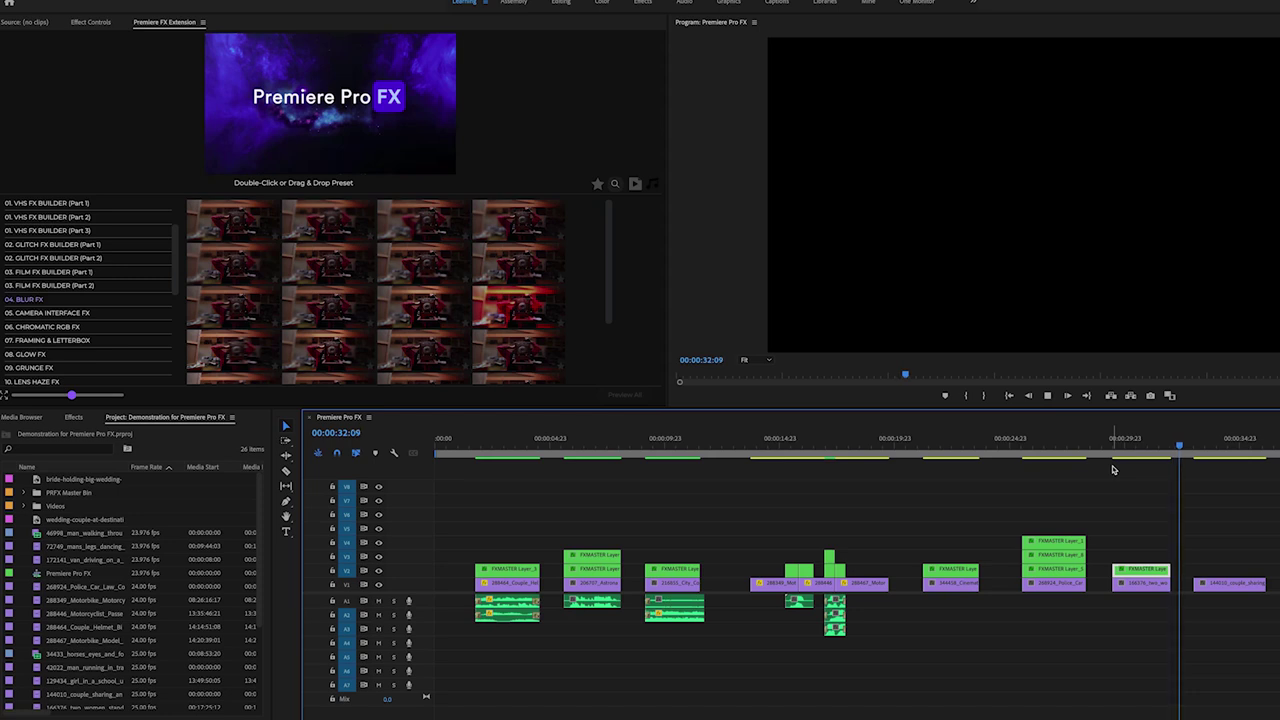
pyautogui.click(1203, 445)
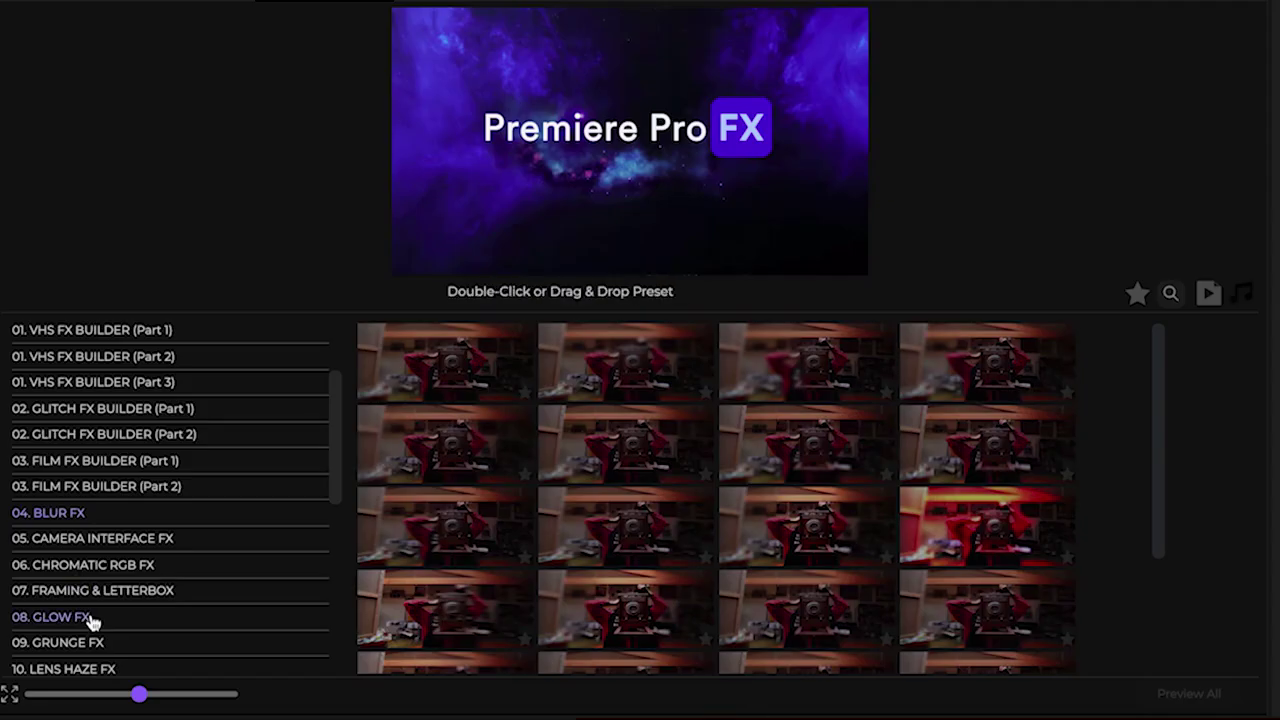
pyautogui.click(90, 618)
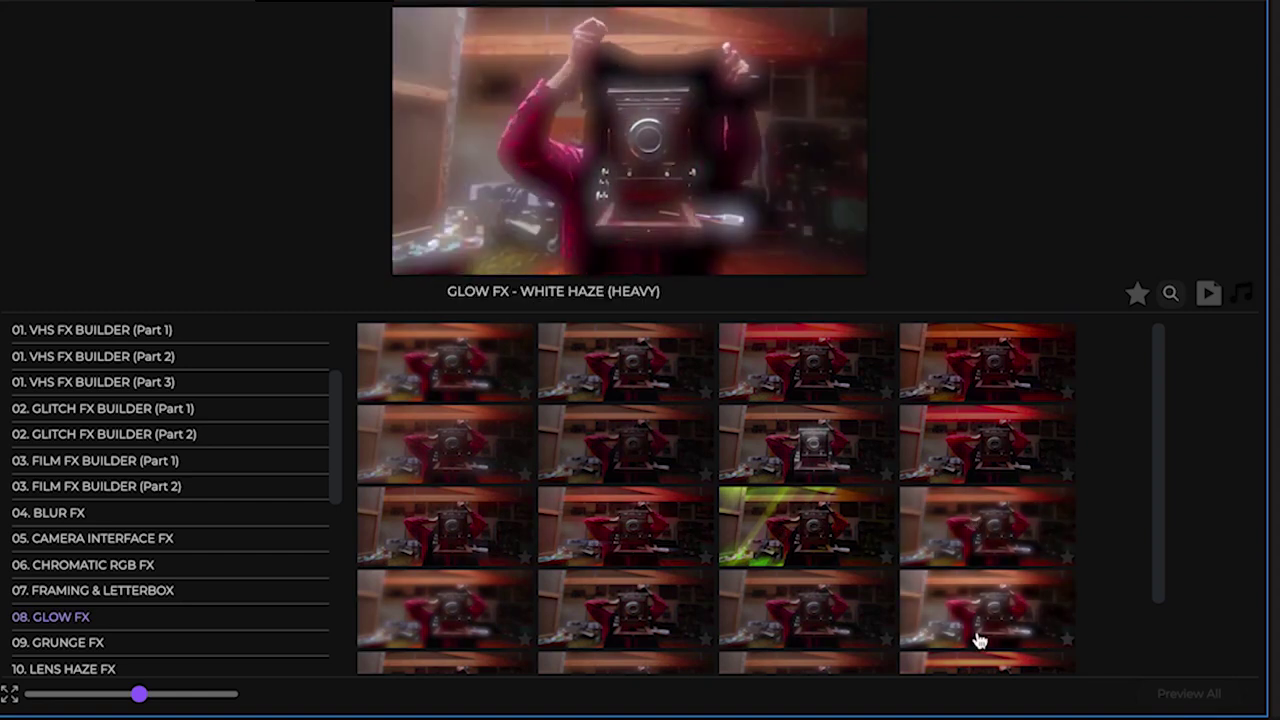
# Add a Glow FX preset layer, fit it over the couple clip, and preview the glowing haze
pyautogui.scroll(-1, 980, 641)
pyautogui.scroll(-1, 980, 641)
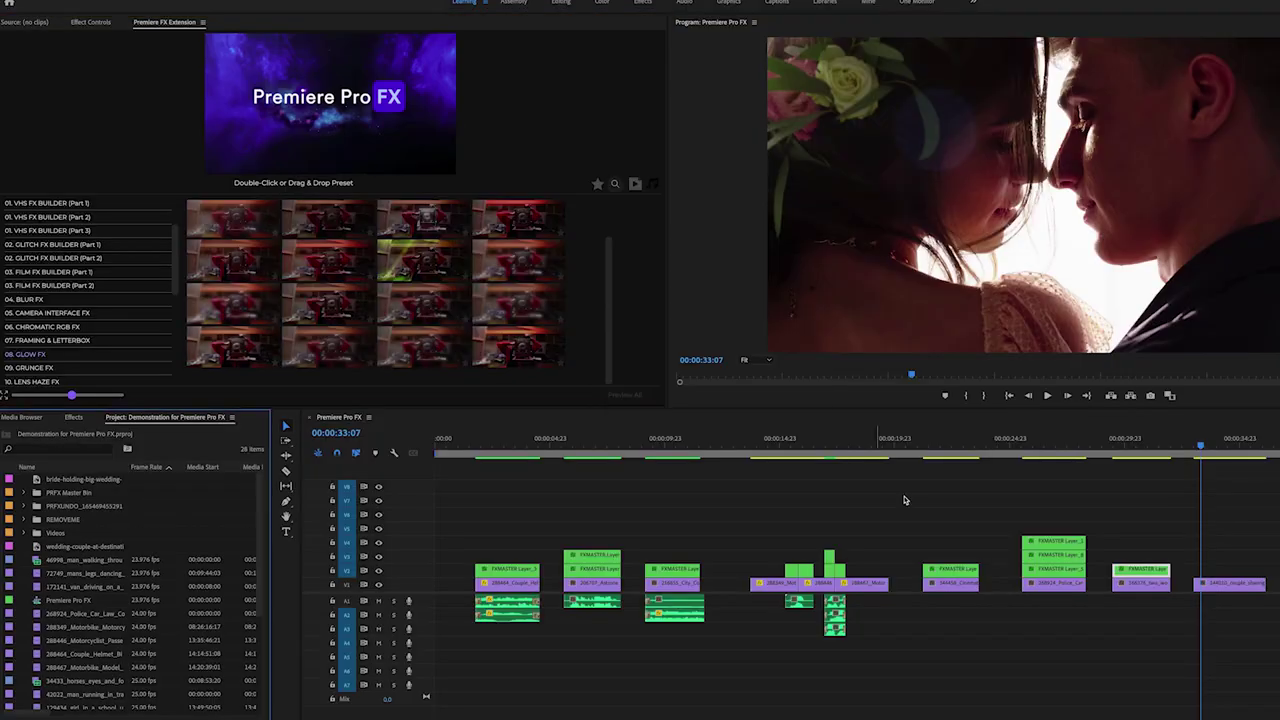
pyautogui.doubleClick(469, 600)
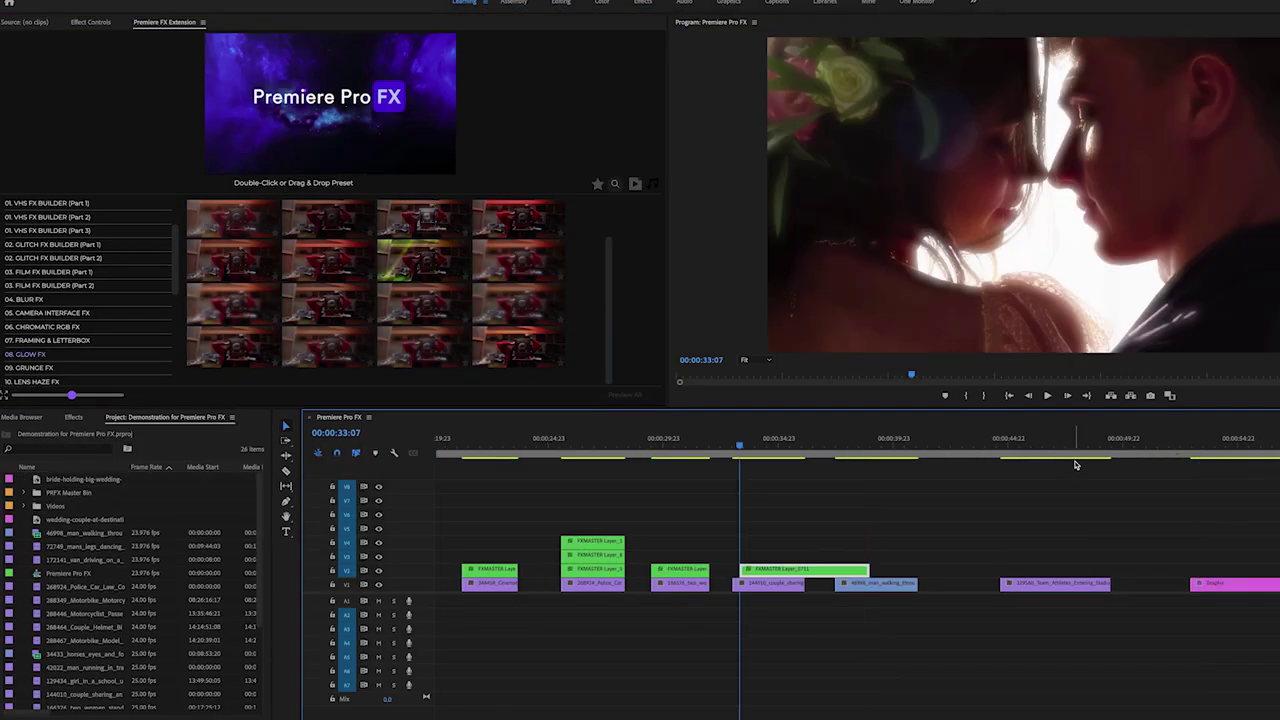
pyautogui.moveTo(817, 572); pyautogui.dragTo(848, 572)
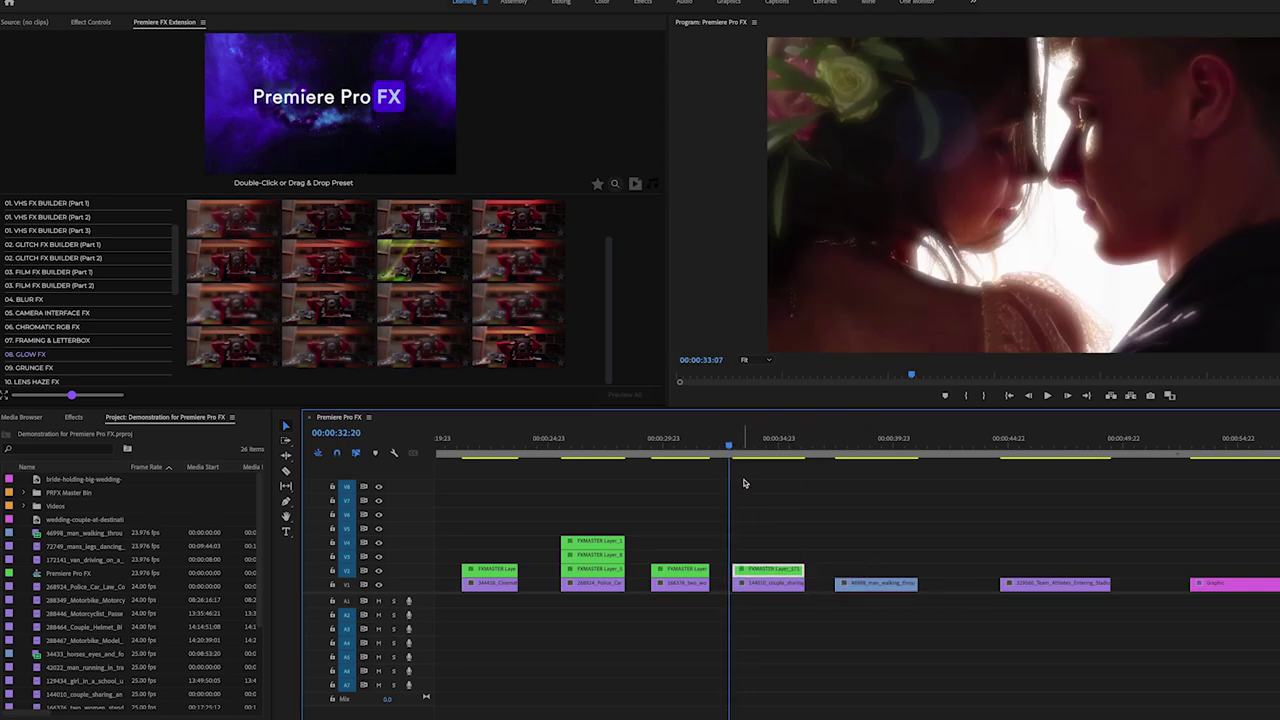
pyautogui.press('space')
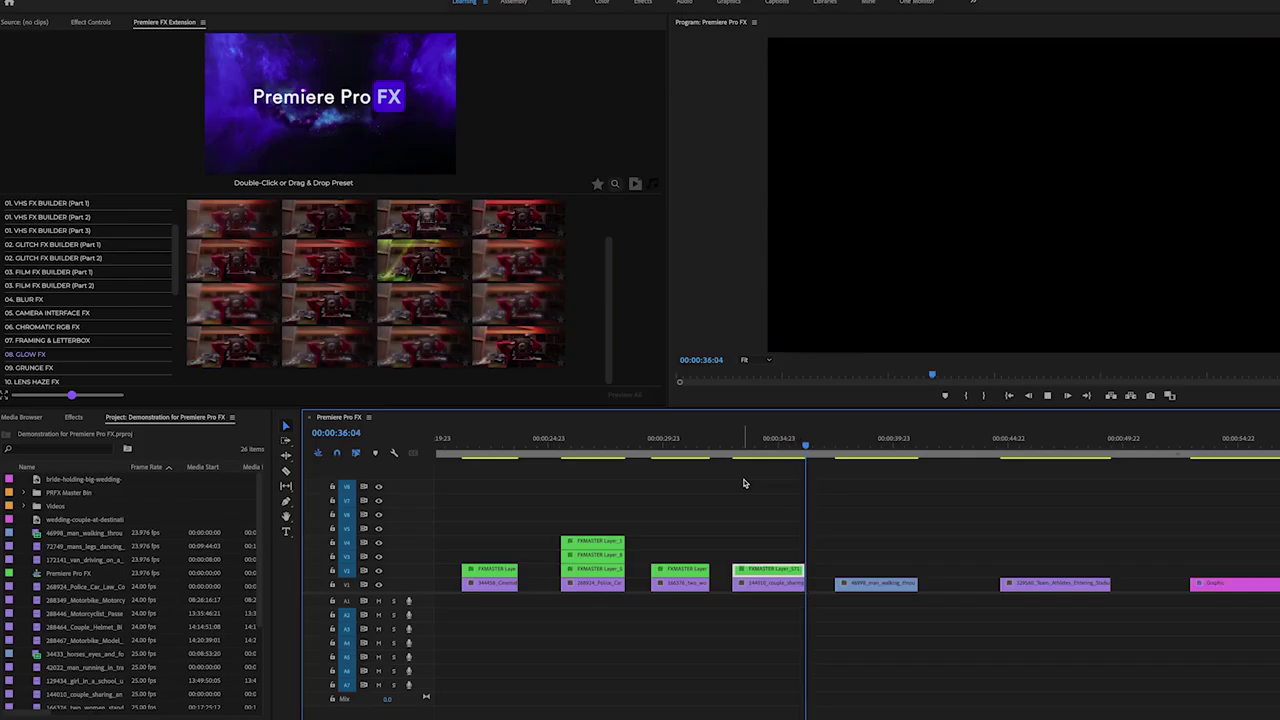
pyautogui.moveTo(818, 460); pyautogui.dragTo(838, 445)
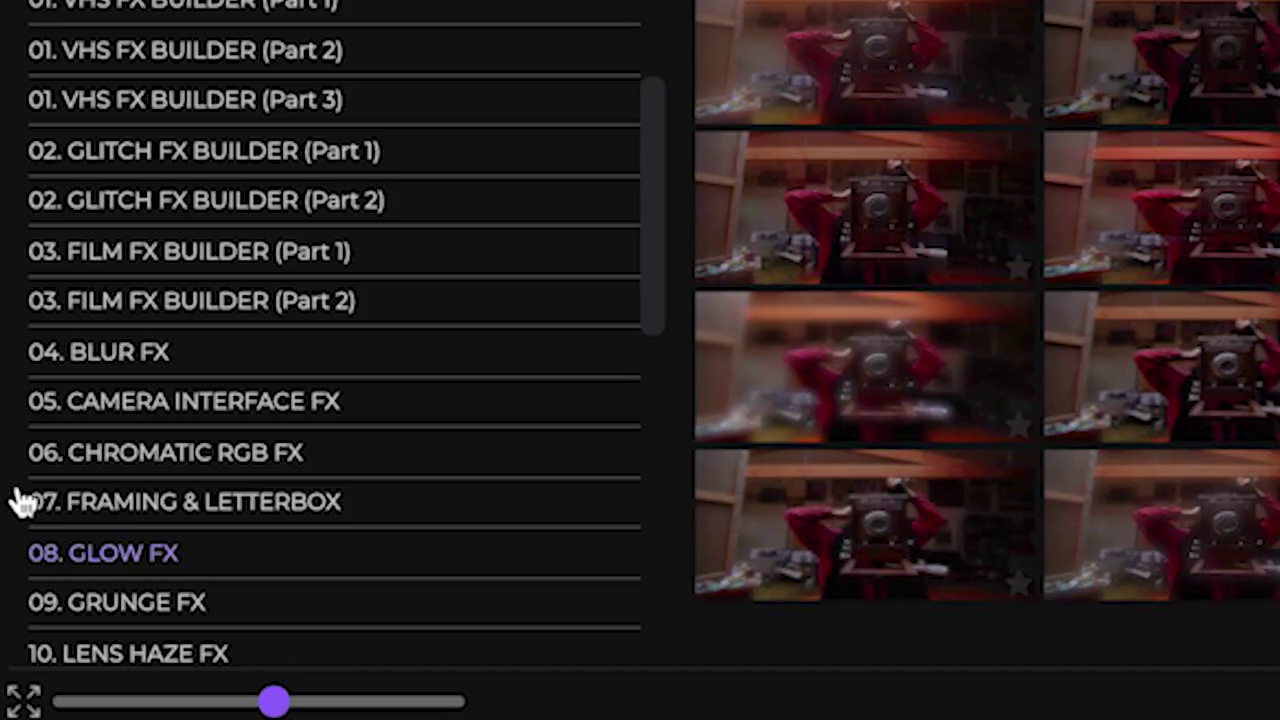
pyautogui.scroll(-4, 297, 485)
# Apply a 17. NIGHT FX preset over the man-walking clip and scrub to check the night look
pyautogui.click(297, 486)
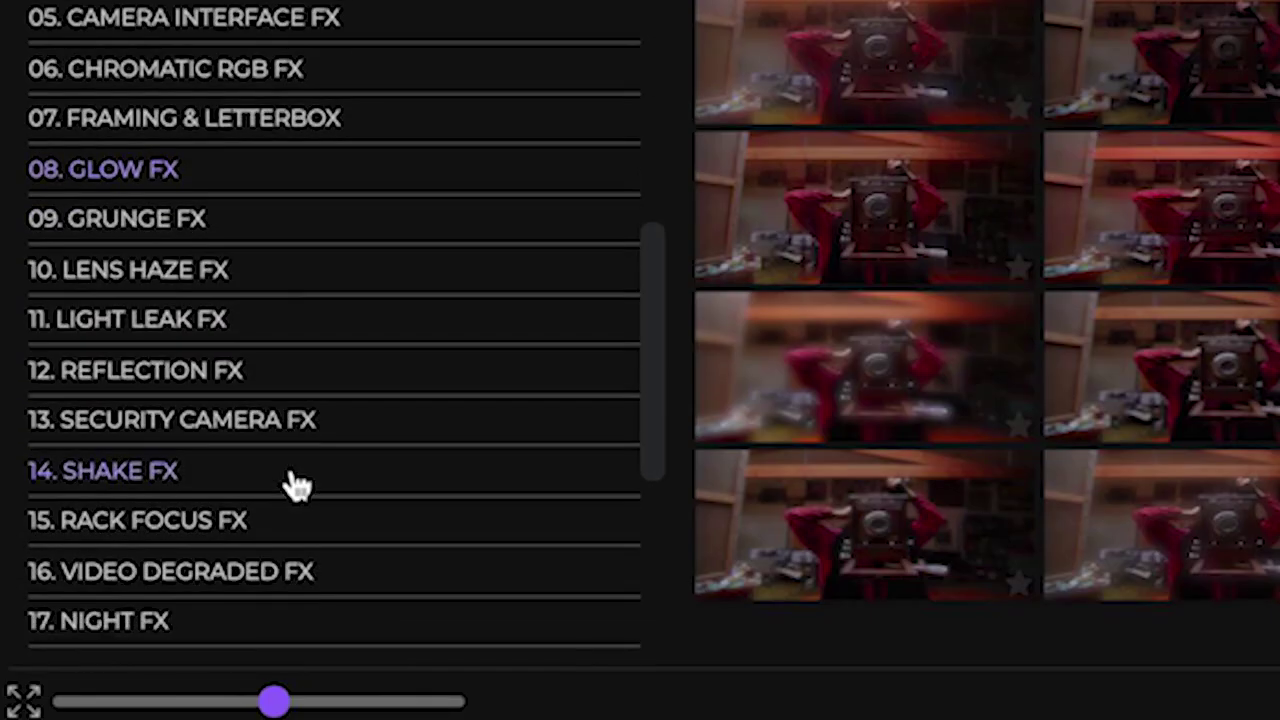
pyautogui.scroll(-2, 297, 486)
pyautogui.scroll(-1, 297, 485)
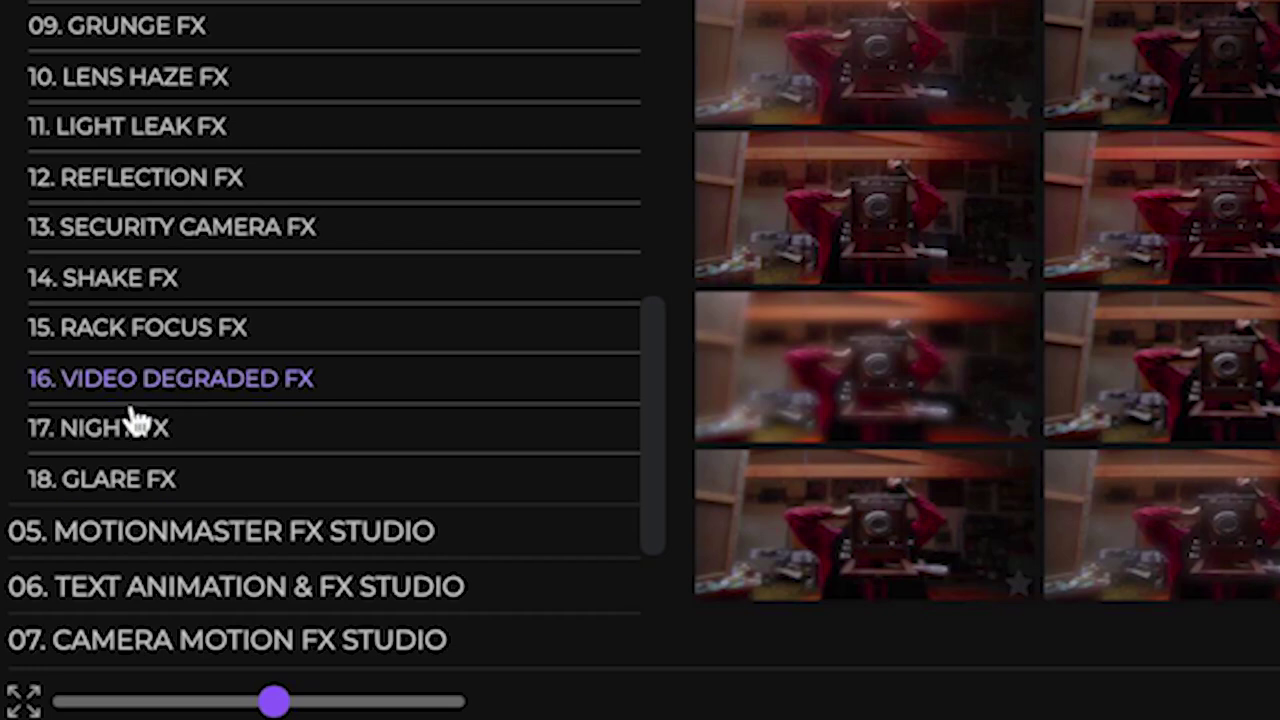
pyautogui.click(118, 437)
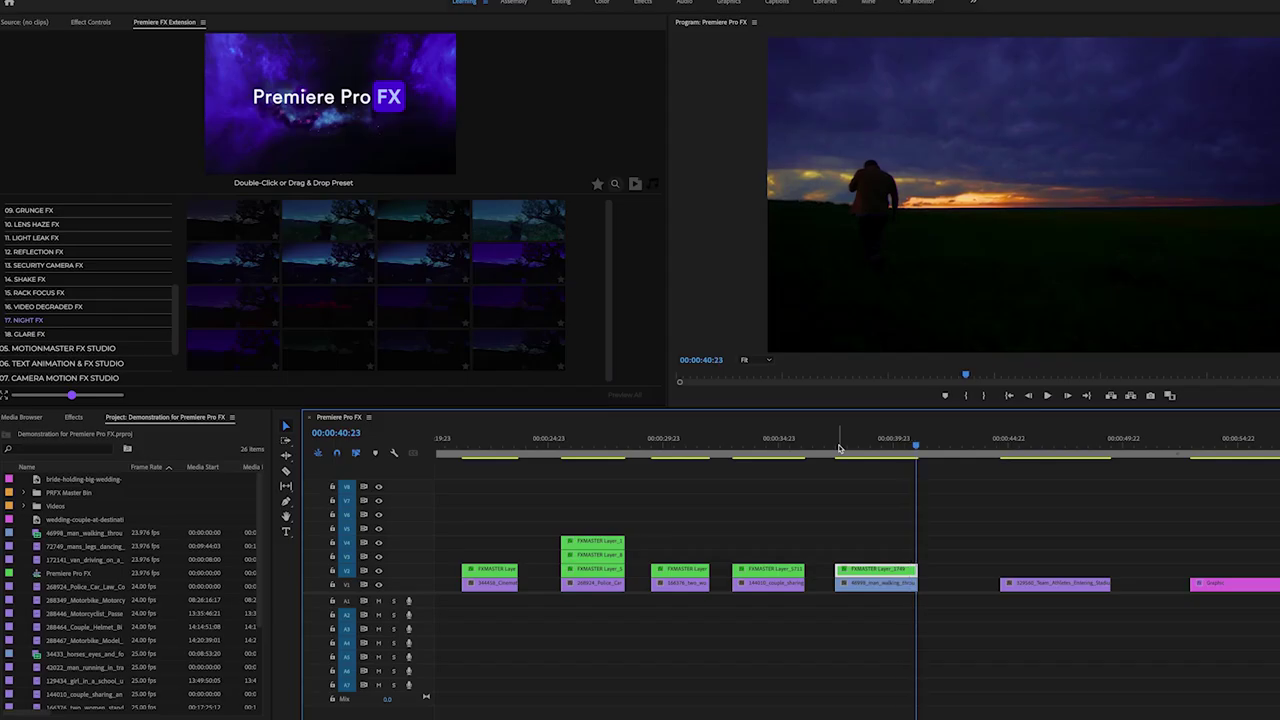
pyautogui.moveTo(992, 448); pyautogui.dragTo(1003, 453)
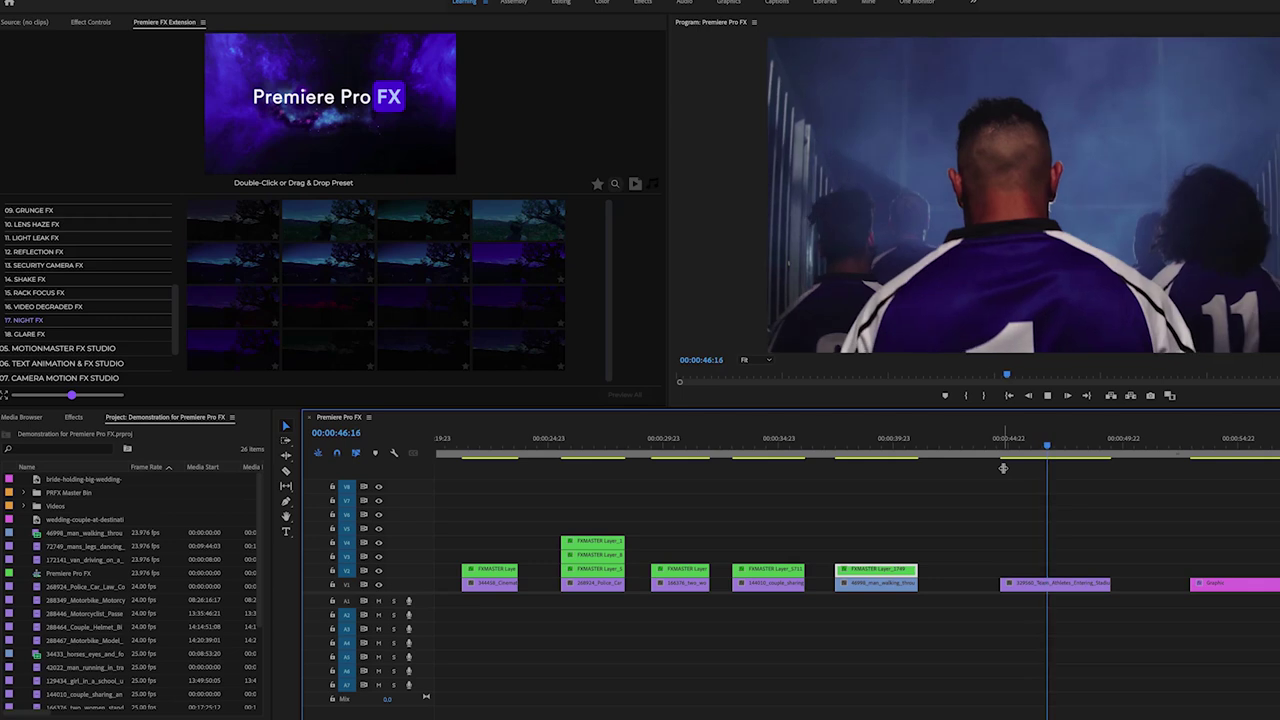
pyautogui.click(1003, 443)
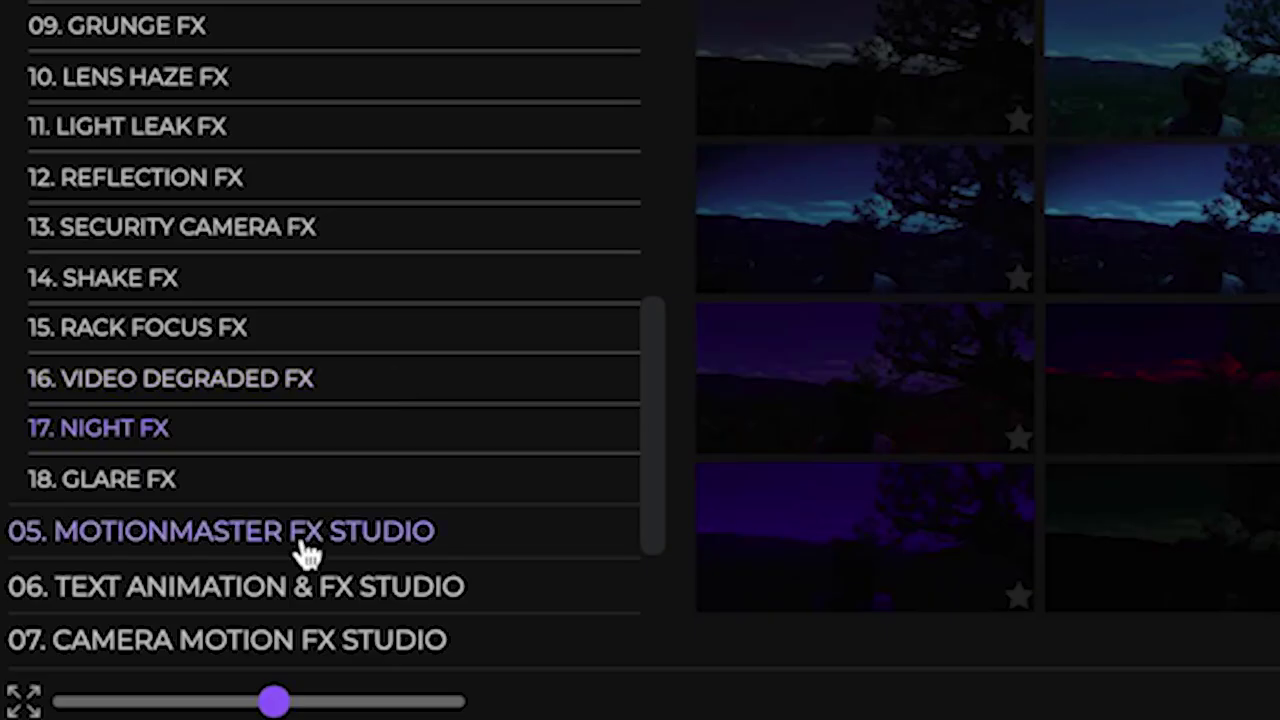
# Add a Damaged Projector Slides OUT preset, shift it nine frames later, and scrub to preview
pyautogui.click(305, 555)
pyautogui.scroll(5, 251, 271)
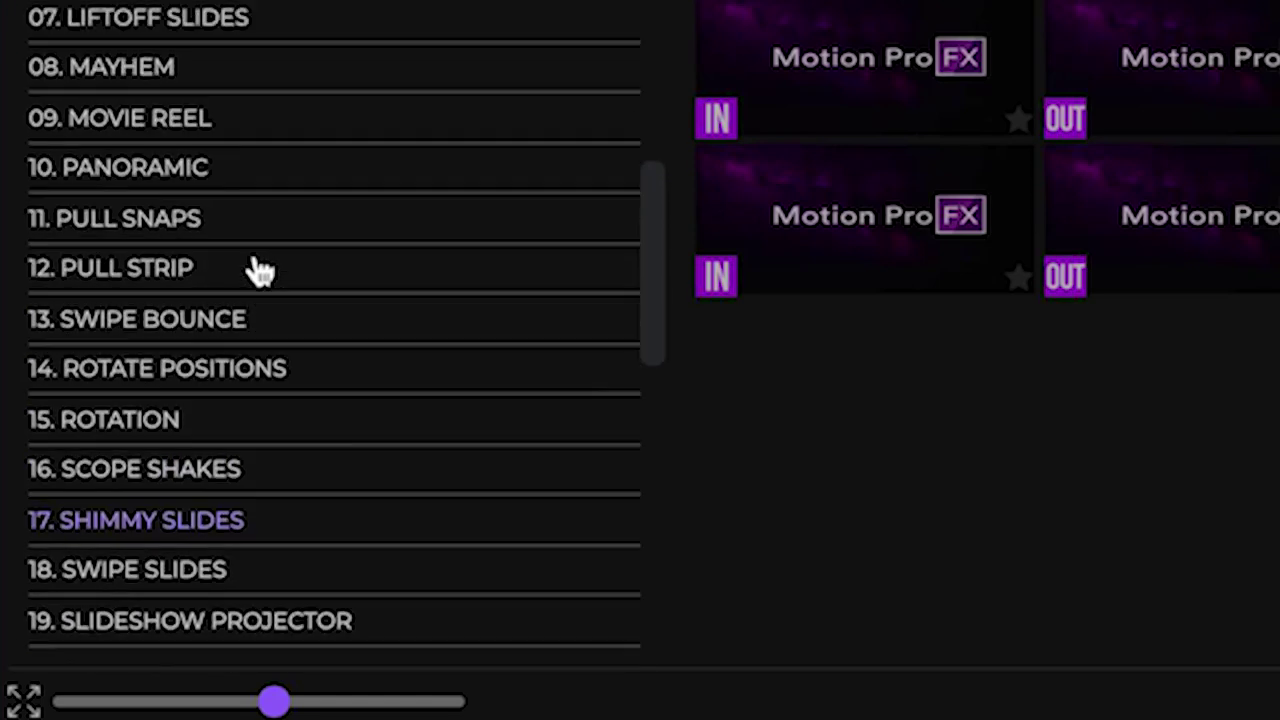
pyautogui.click(150, 339)
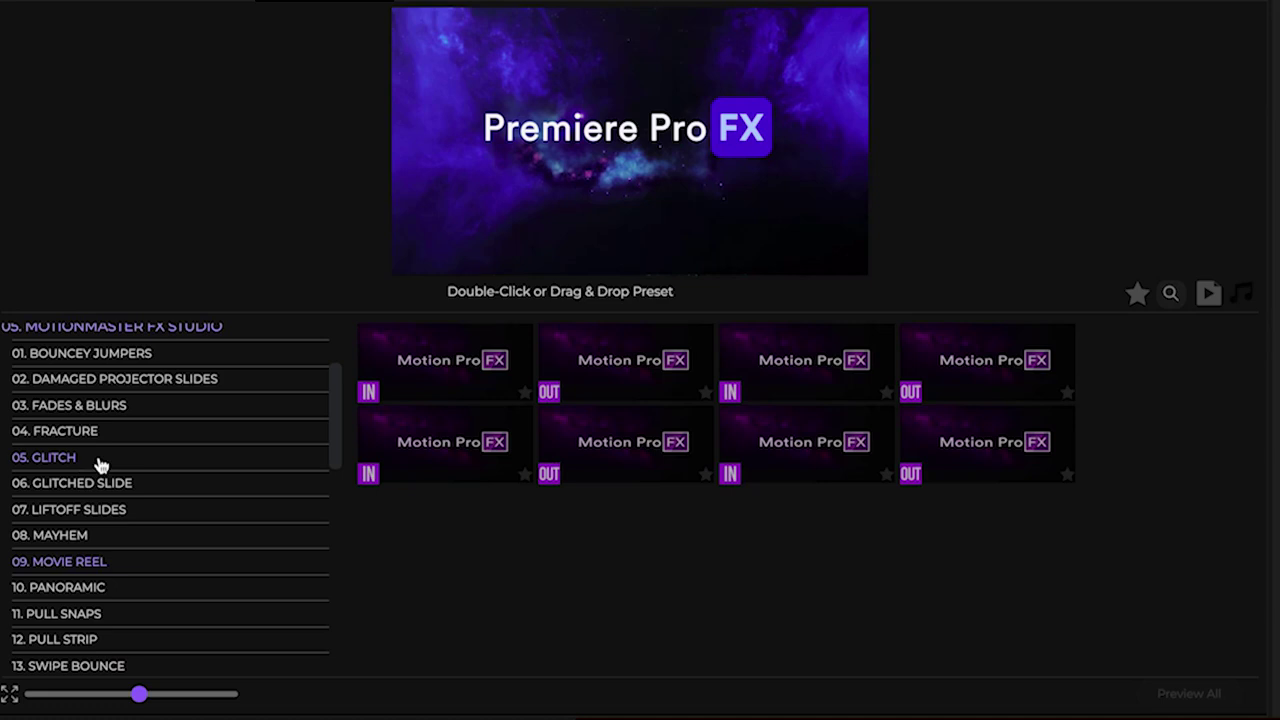
pyautogui.click(131, 380)
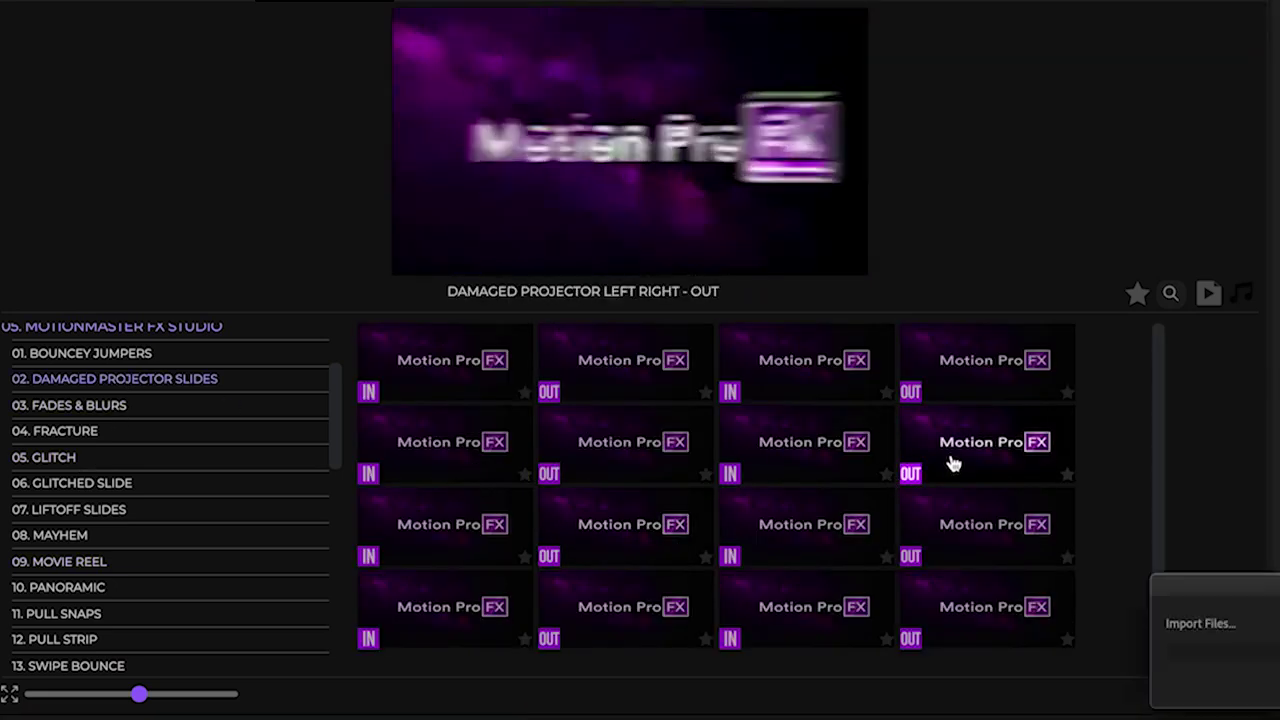
pyautogui.doubleClick(953, 463)
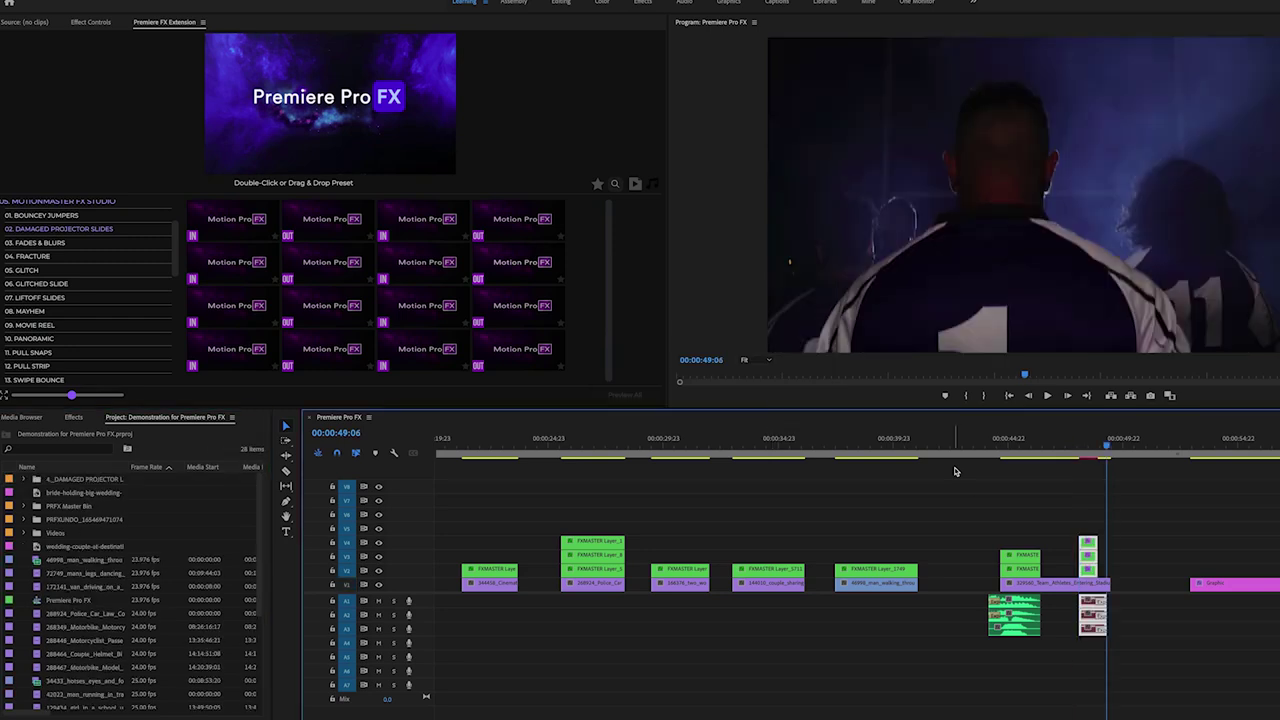
pyautogui.moveTo(1088, 553); pyautogui.dragTo(1105, 552)
pyautogui.click(1000, 440)
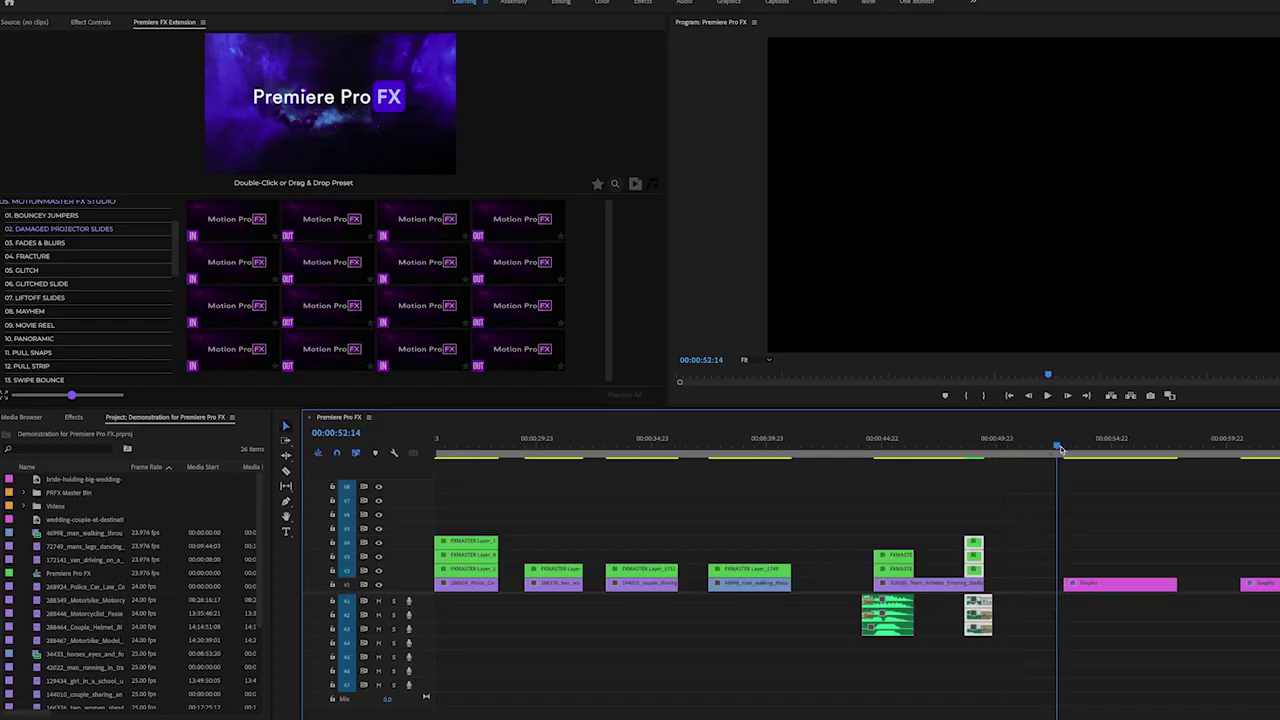
pyautogui.moveTo(1061, 449); pyautogui.dragTo(1067, 449)
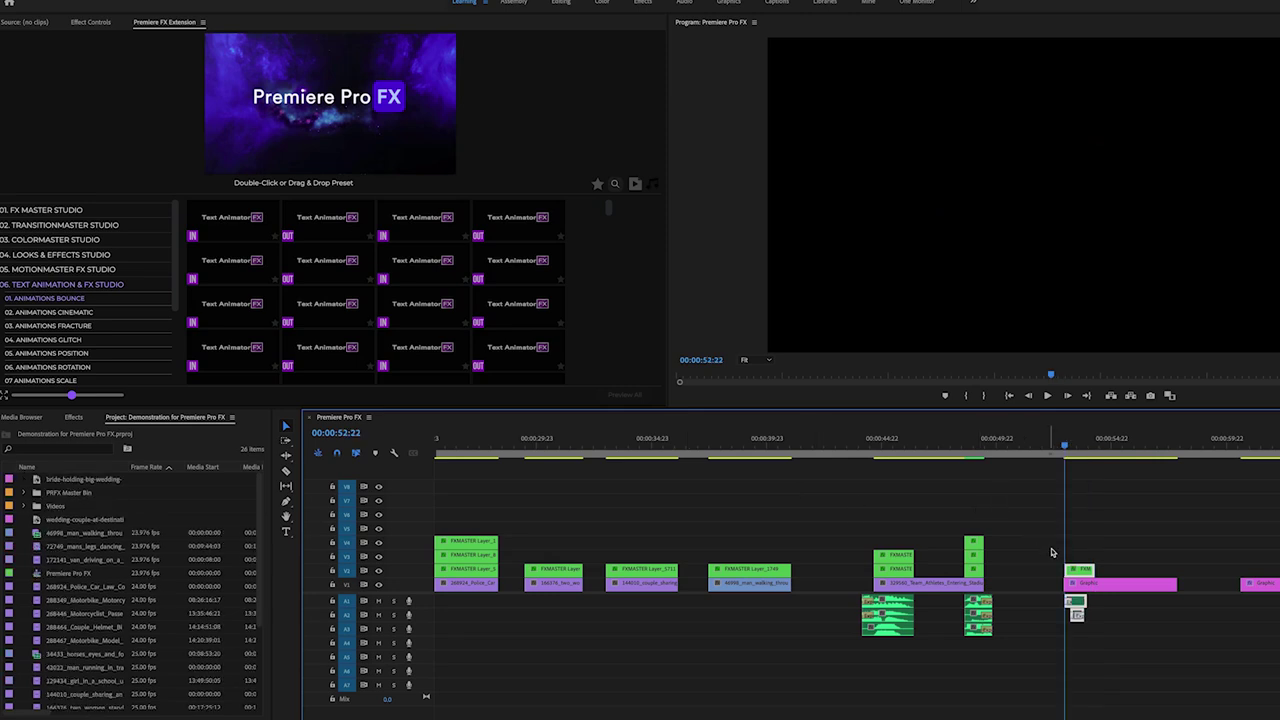
# Apply the Text Bounce OUT preset to the Create title, trim its end, and play it
pyautogui.press('space')
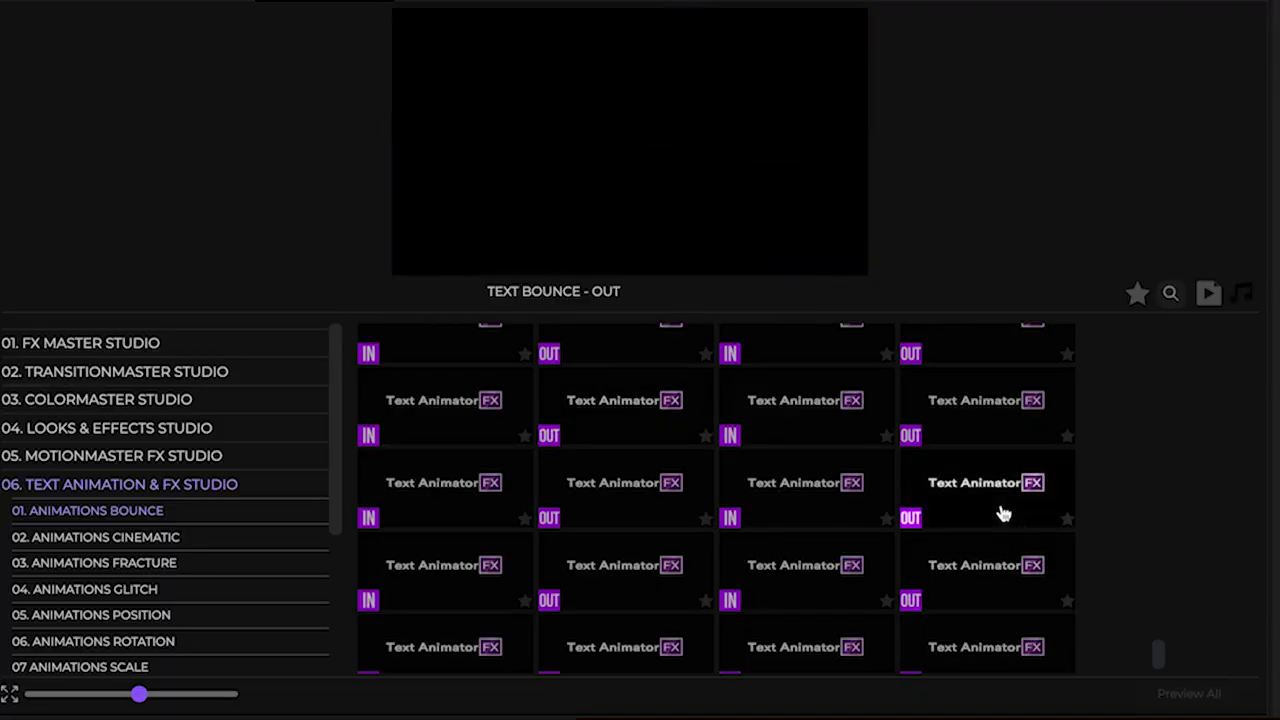
pyautogui.doubleClick(1000, 506)
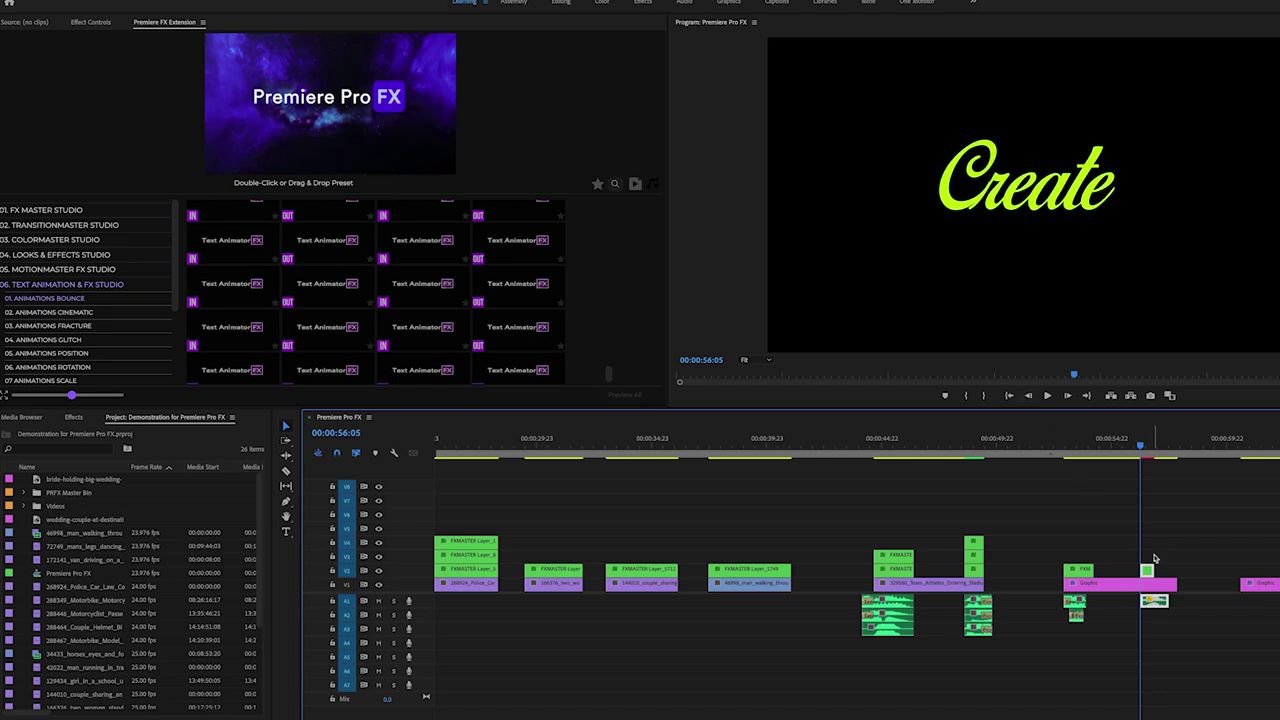
pyautogui.moveTo(1173, 581); pyautogui.dragTo(1150, 581)
pyautogui.click(1059, 452)
pyautogui.press('space')
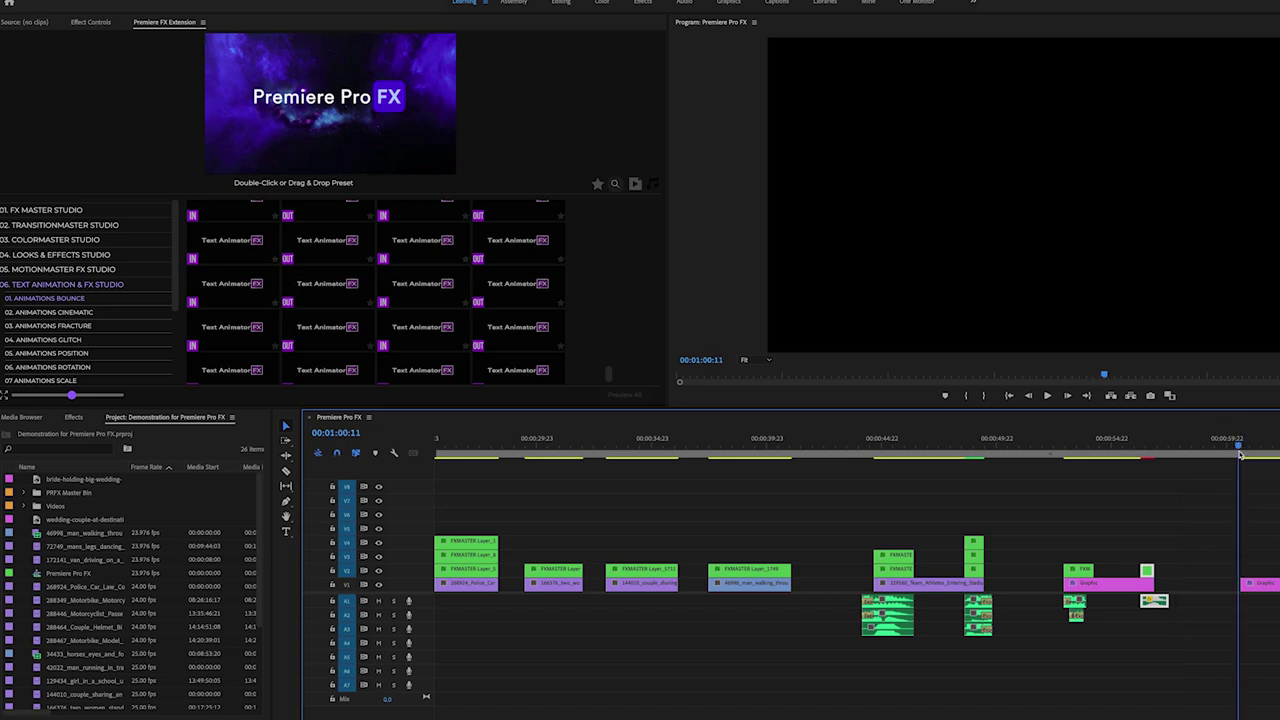
# Add Text Cinematic IN and OUT presets to the CINEMA title and play it back
pyautogui.scroll(-3, 1240, 455)
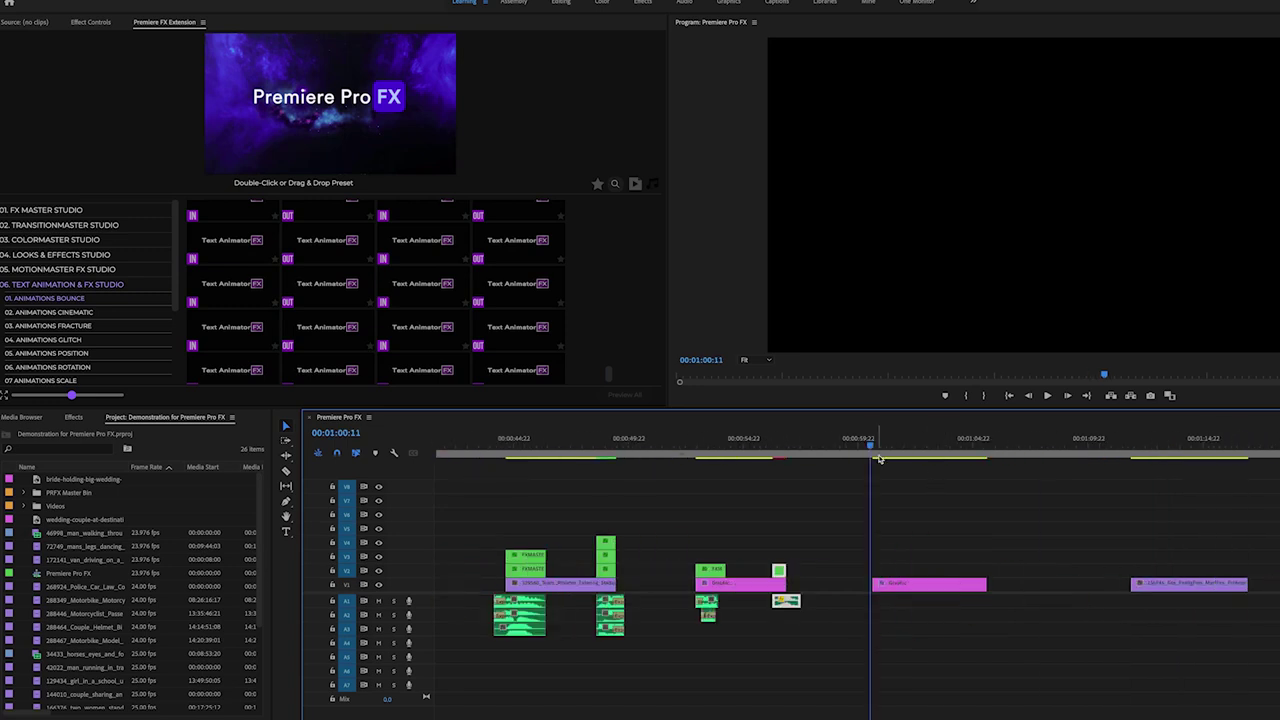
pyautogui.press('space')
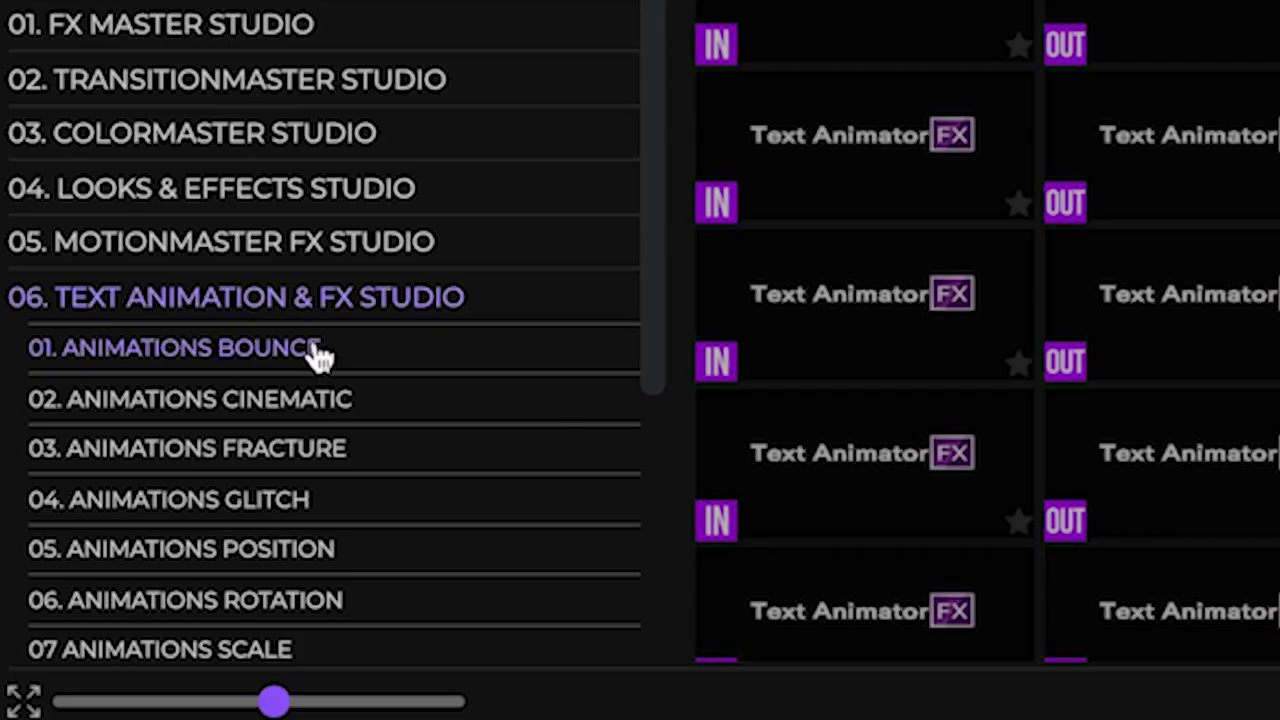
pyautogui.click(232, 402)
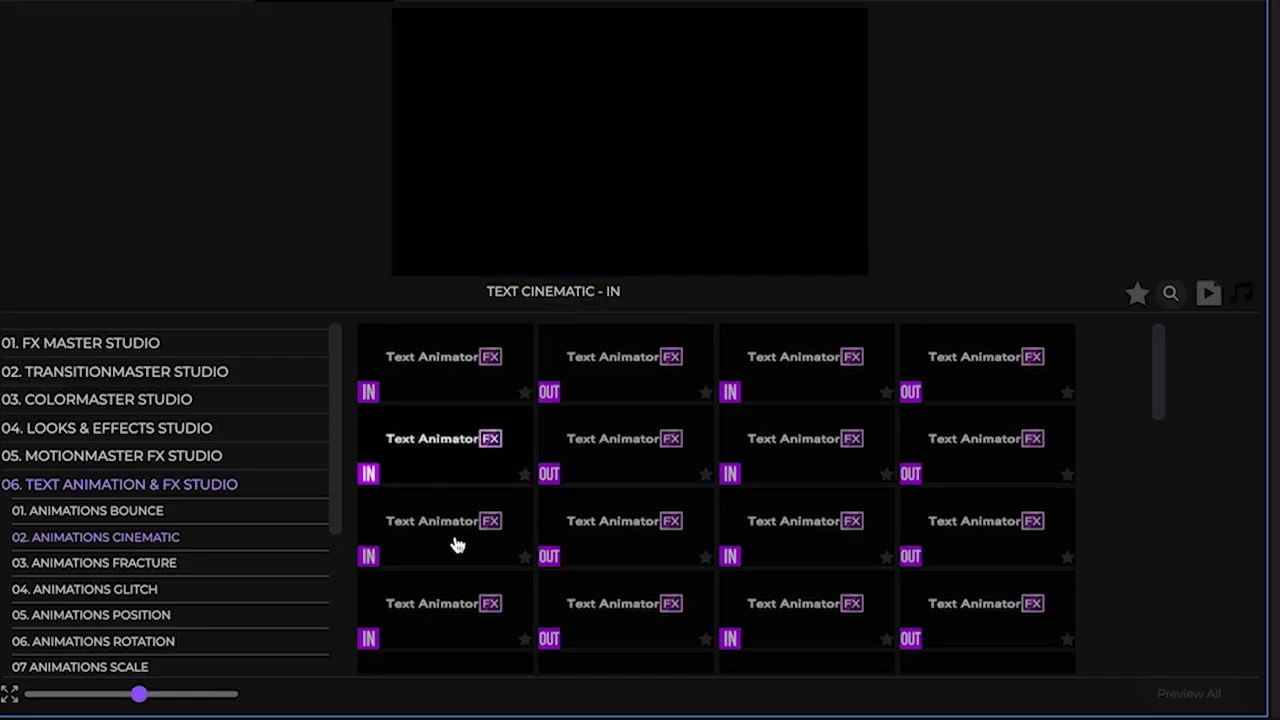
pyautogui.moveTo(443, 440); pyautogui.dragTo(489, 476)
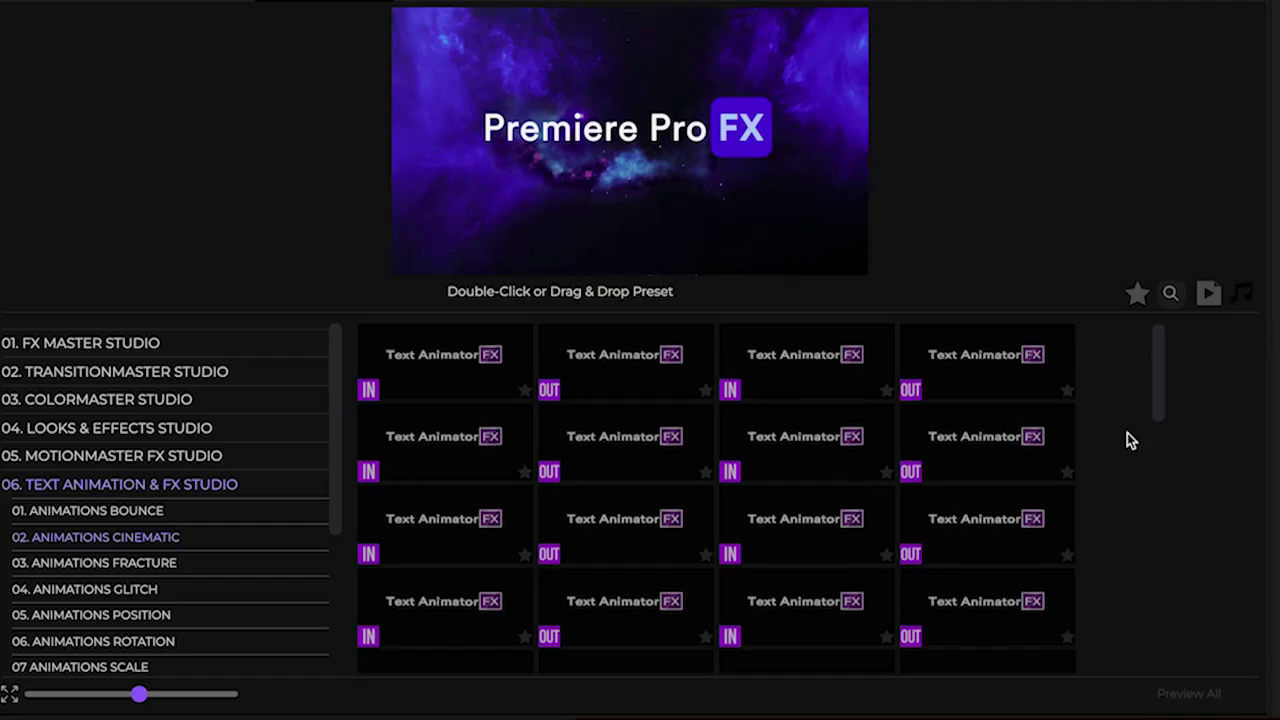
pyautogui.scroll(-2, 1129, 440)
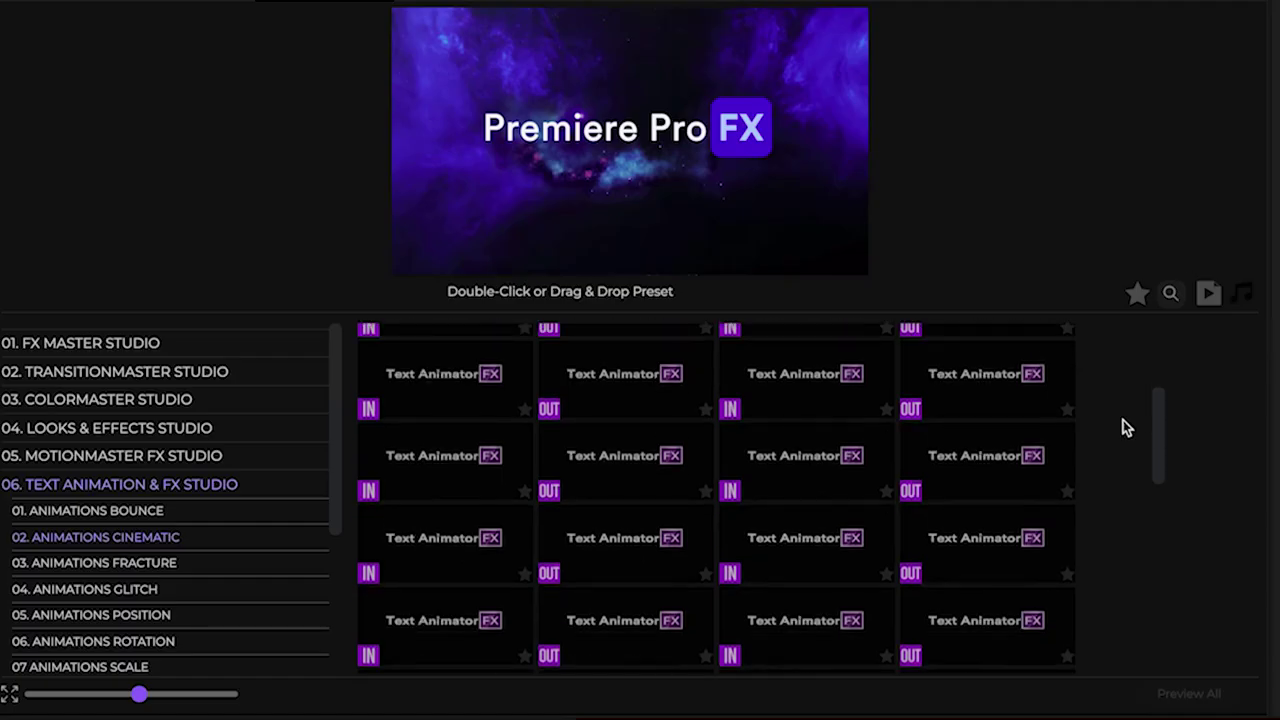
pyautogui.scroll(-1, 1123, 420)
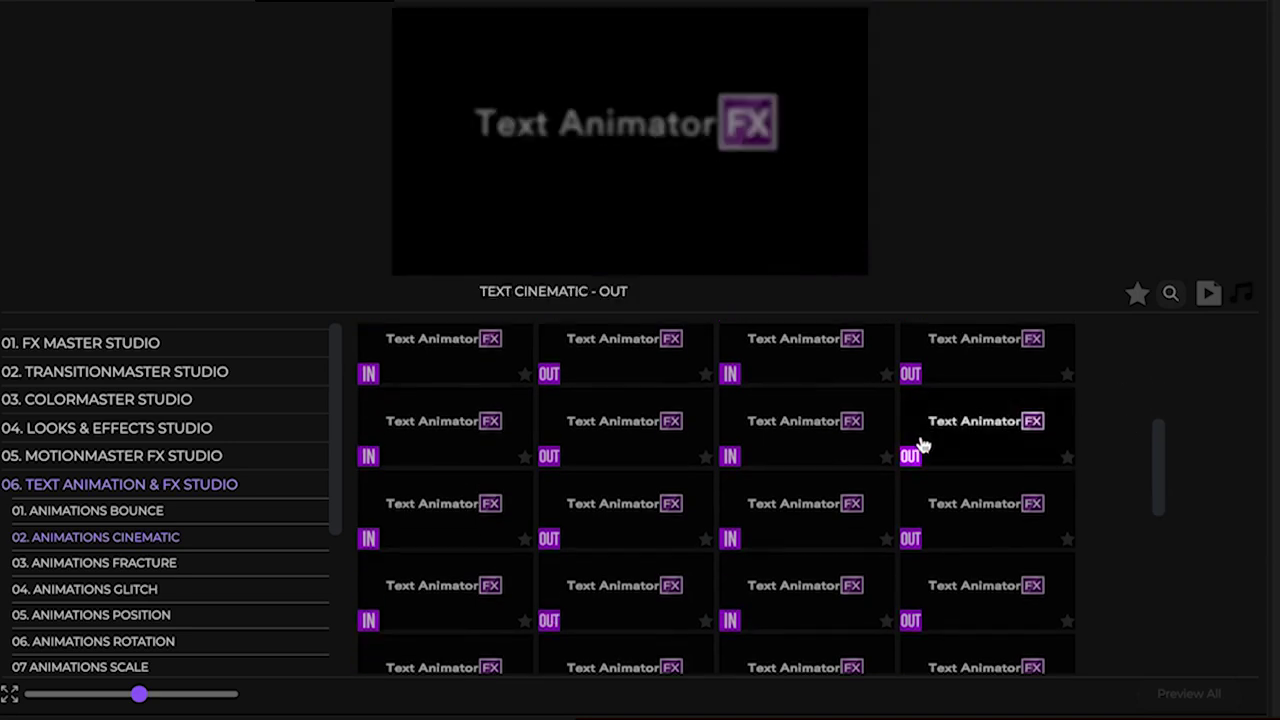
pyautogui.doubleClick(933, 441)
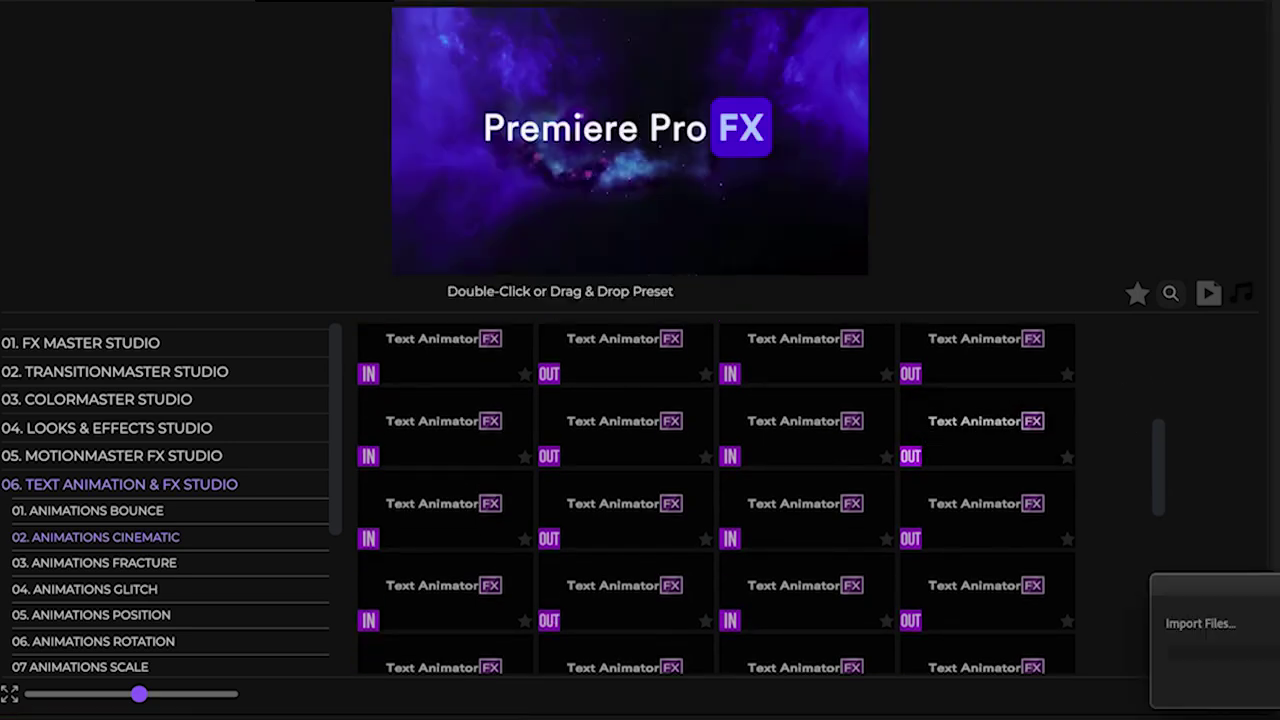
pyautogui.press('Up')
pyautogui.press('space')
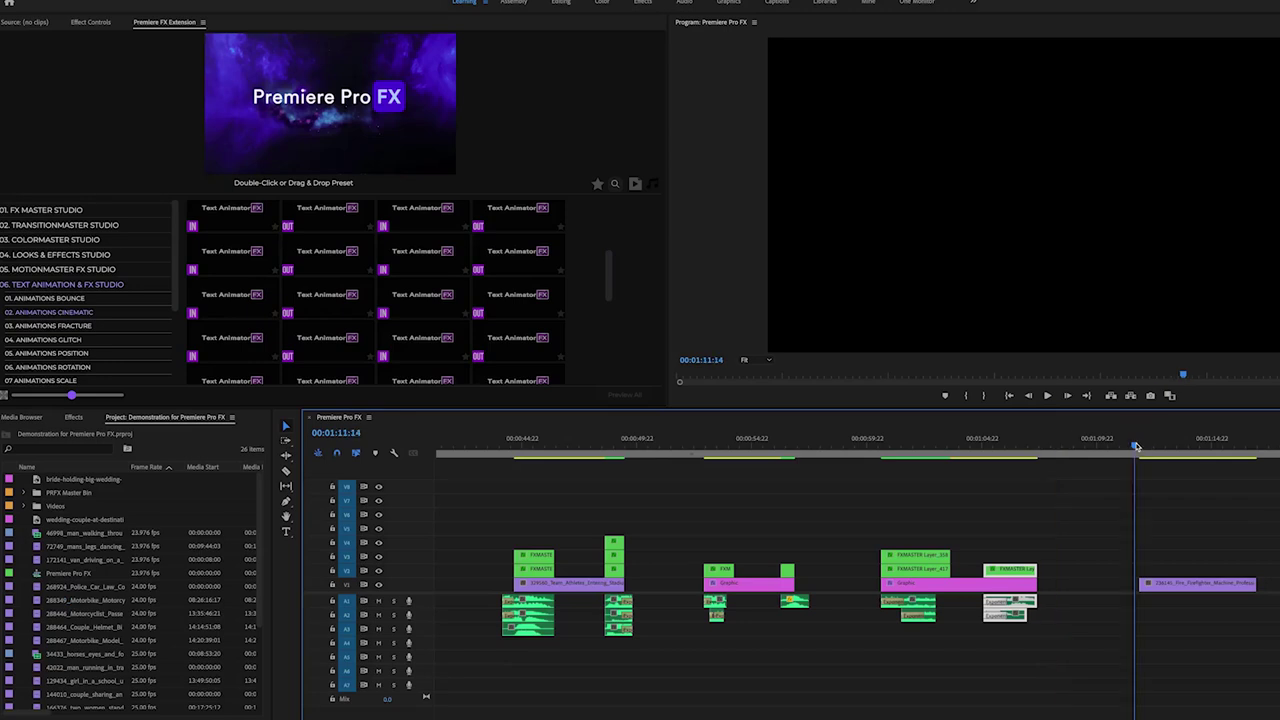
pyautogui.click(1136, 446)
pyautogui.press('space')
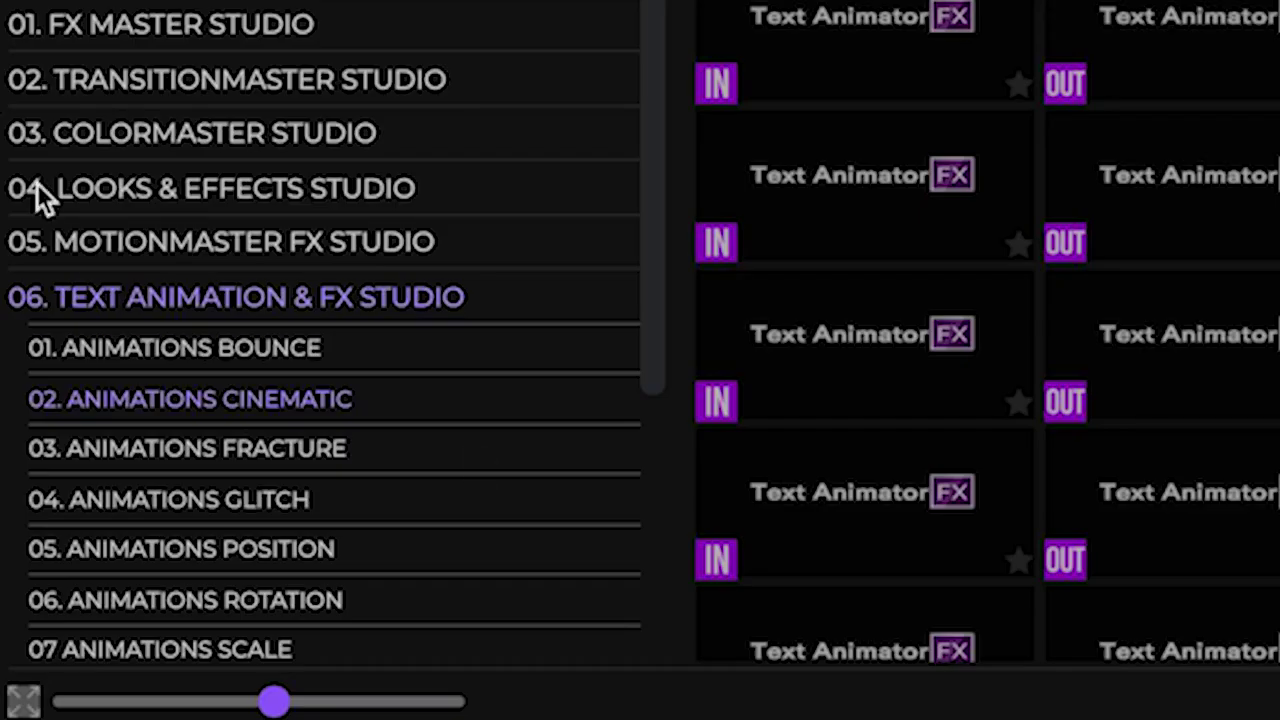
# Give the firefighter clip a Handheld Camera preset, then apply 35mm zoom handheld chaos at the running-man clip
pyautogui.click(104, 290)
pyautogui.click(107, 366)
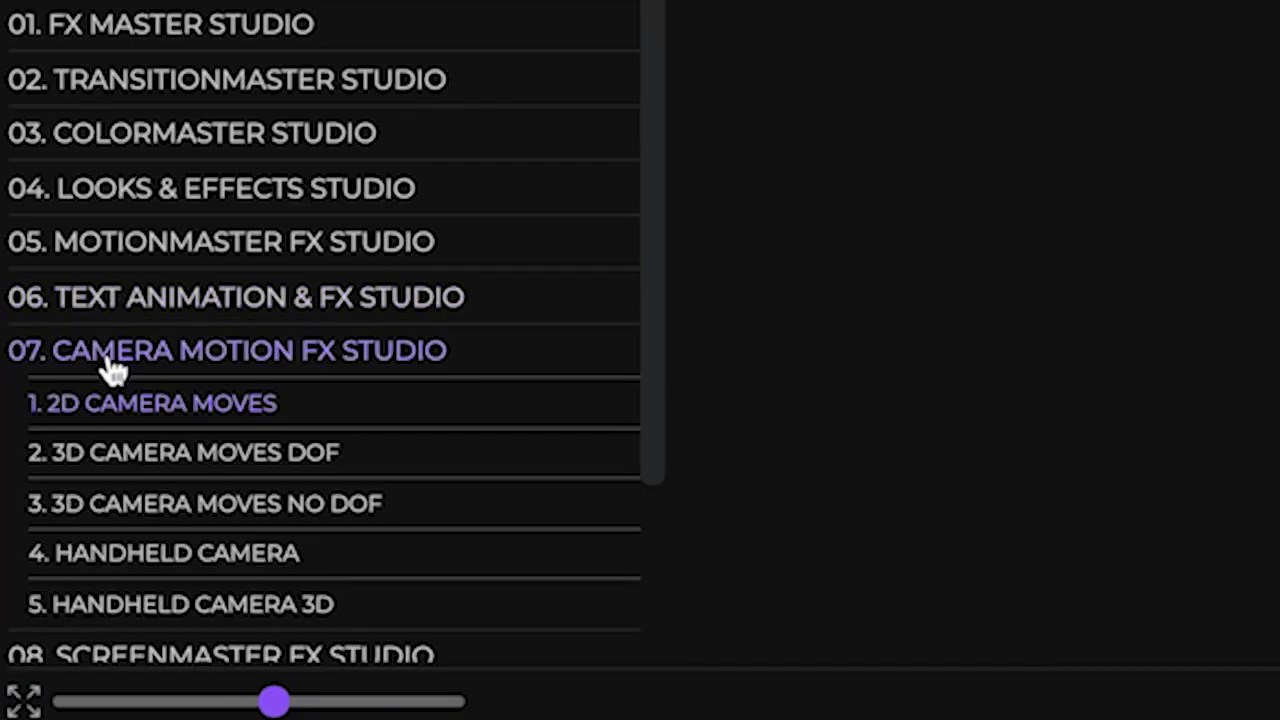
pyautogui.click(157, 560)
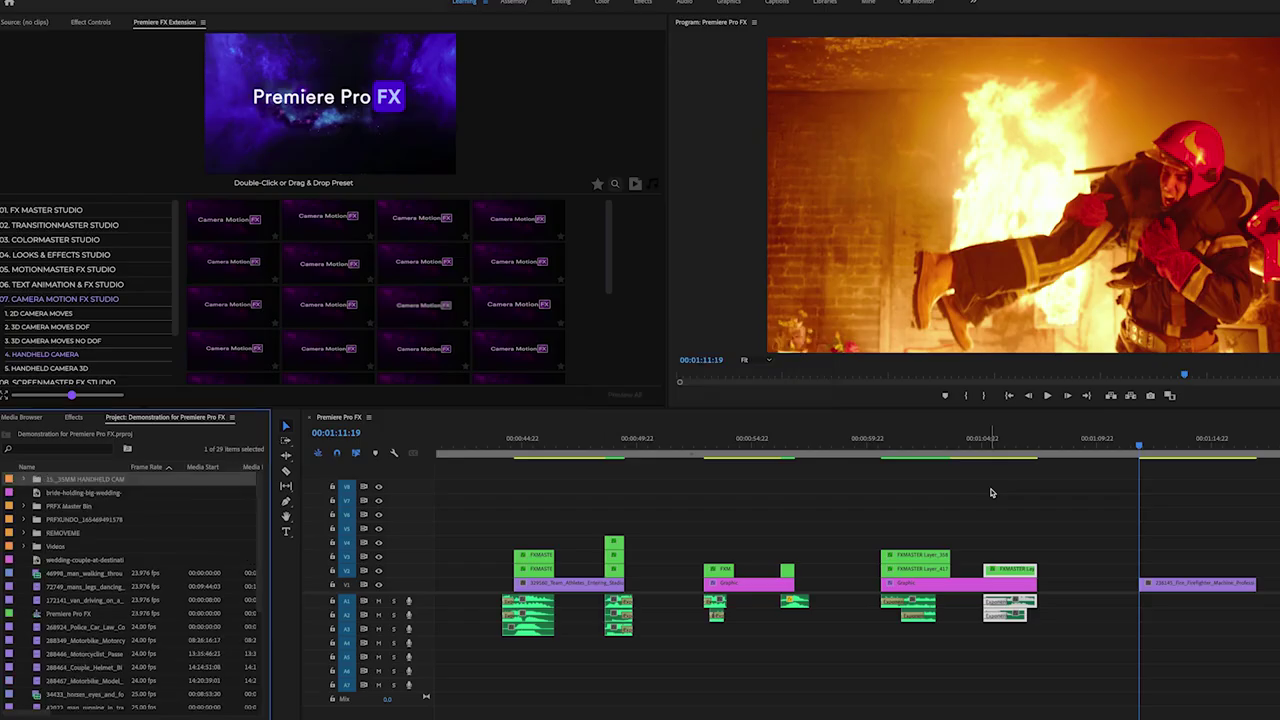
pyautogui.press('Up')
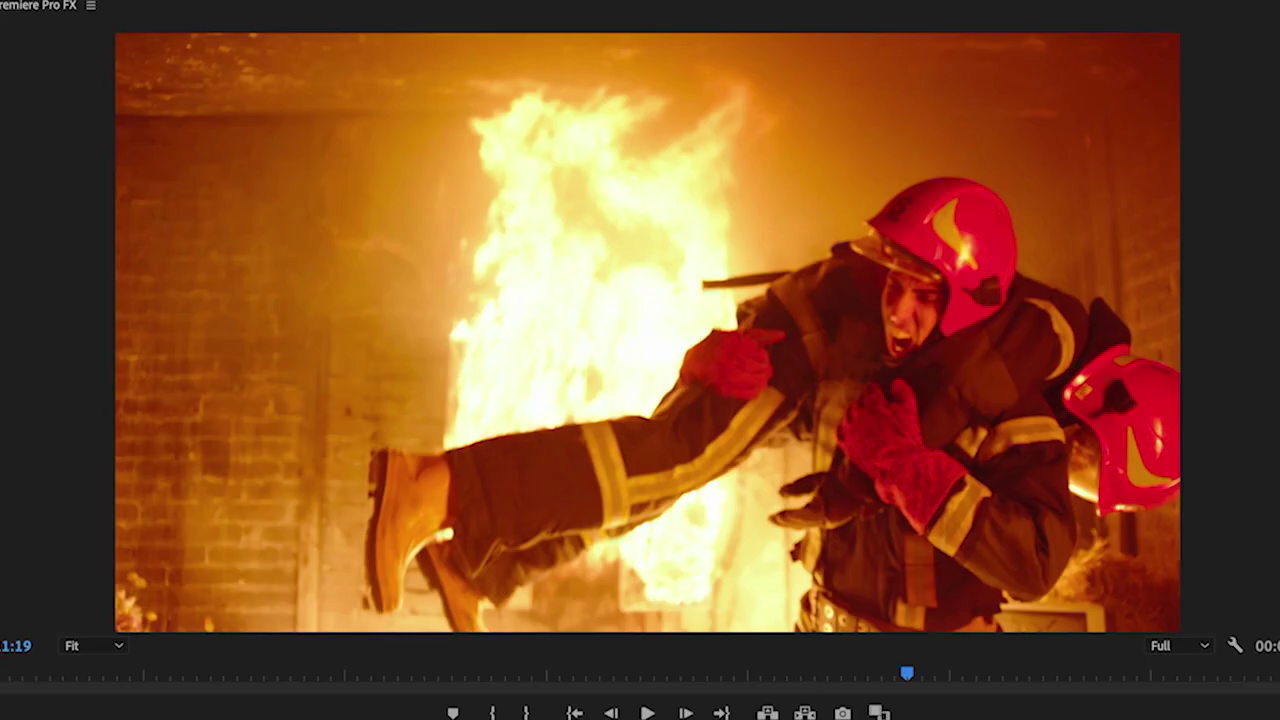
pyautogui.press('space')
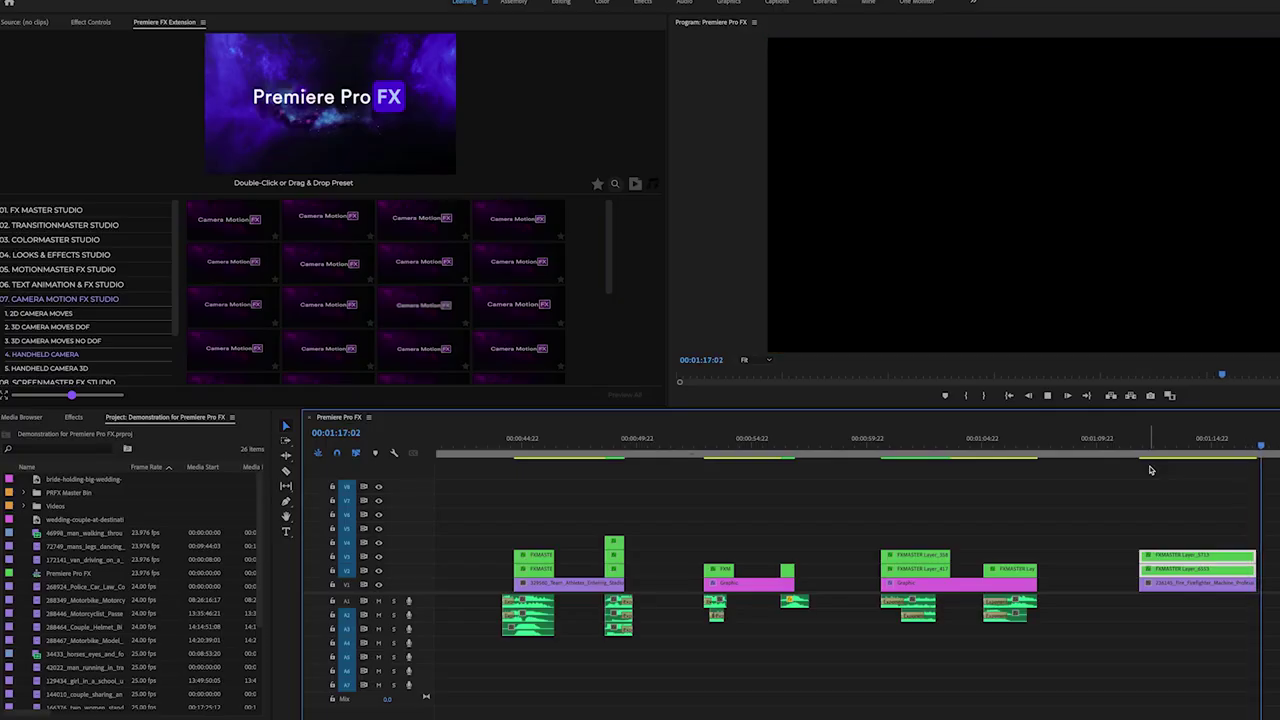
pyautogui.press('space')
pyautogui.click(535, 446)
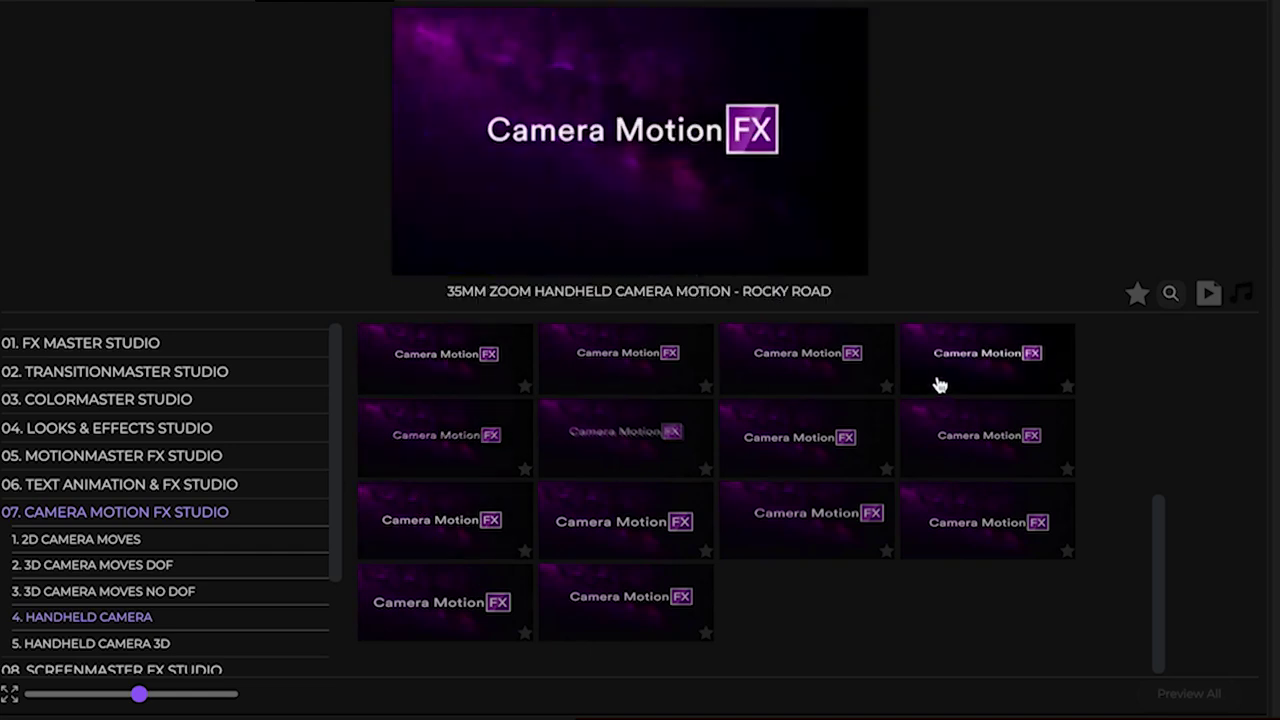
pyautogui.doubleClick(600, 453)
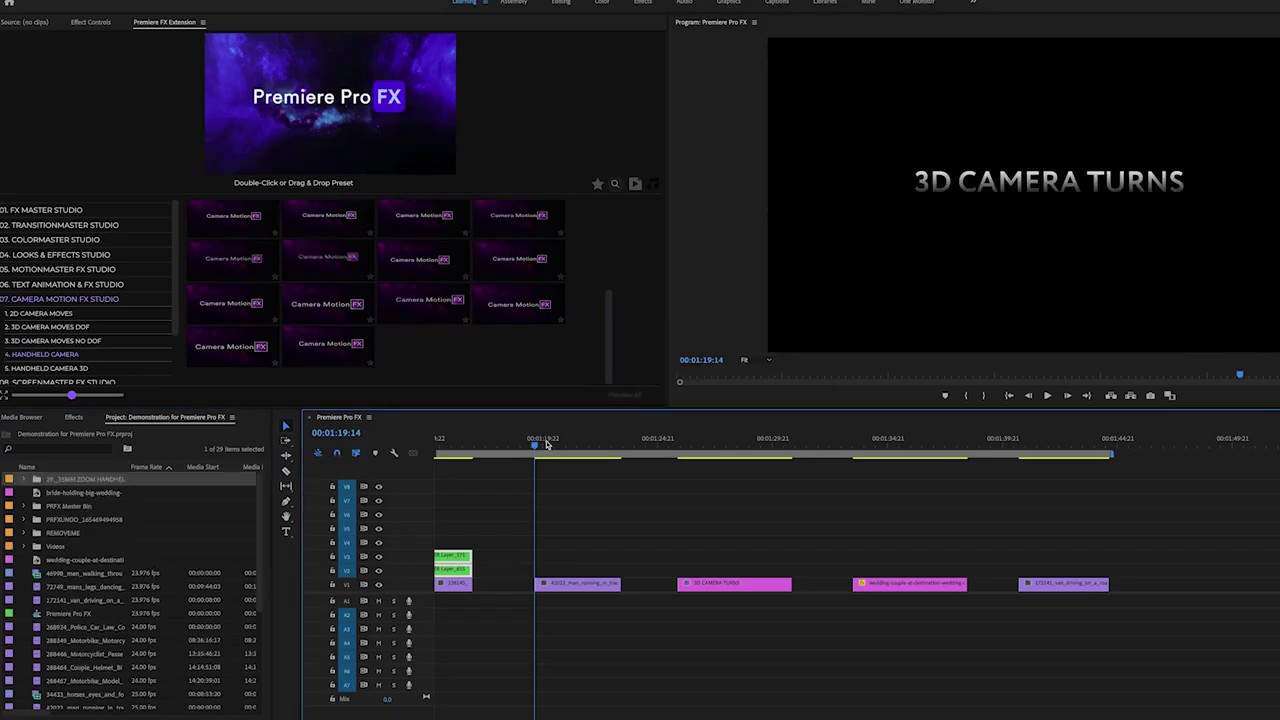
# Trim the 35mm zoom handheld chaos layer to the running-man clip and preview it
pyautogui.moveTo(537, 569); pyautogui.dragTo(620, 557)
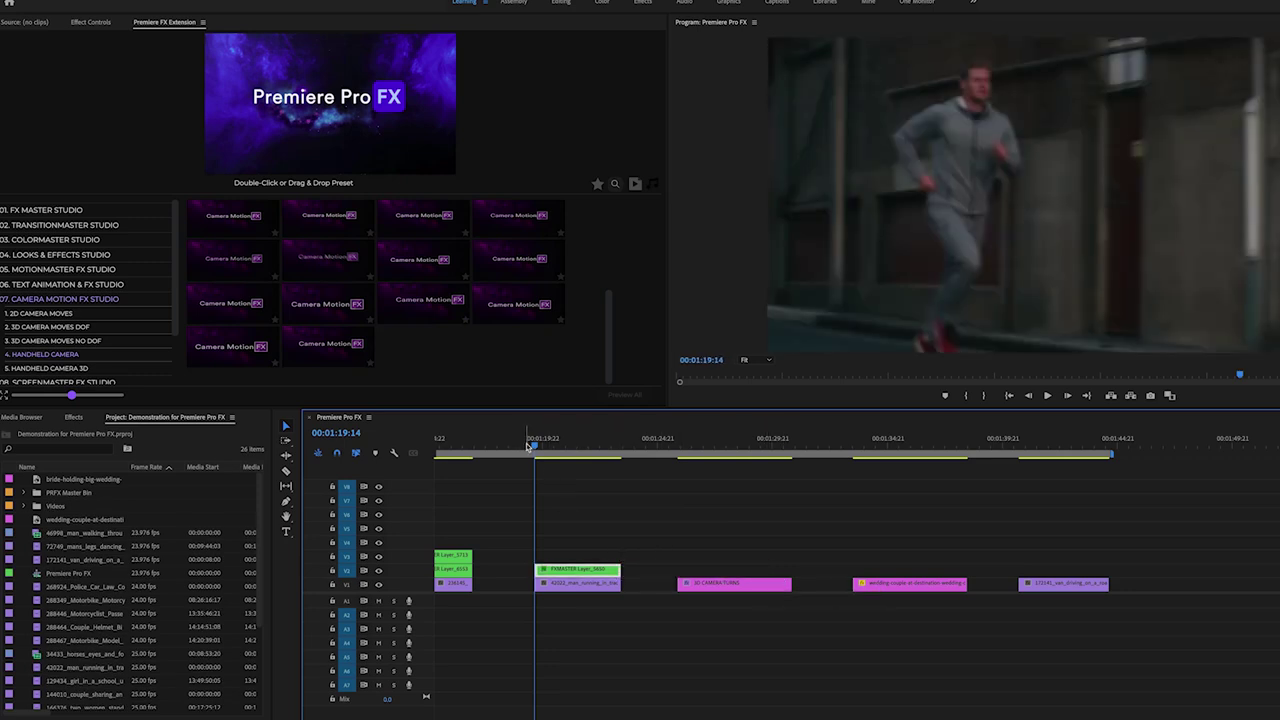
pyautogui.press('space')
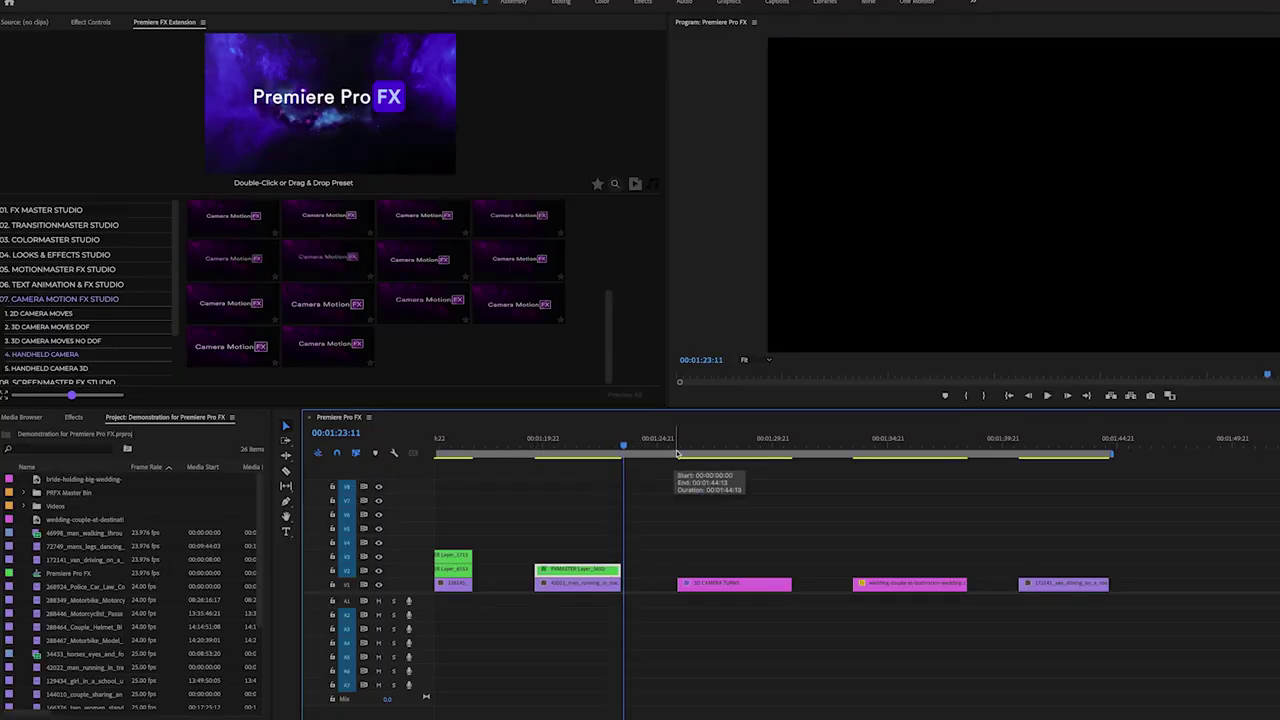
pyautogui.click(678, 452)
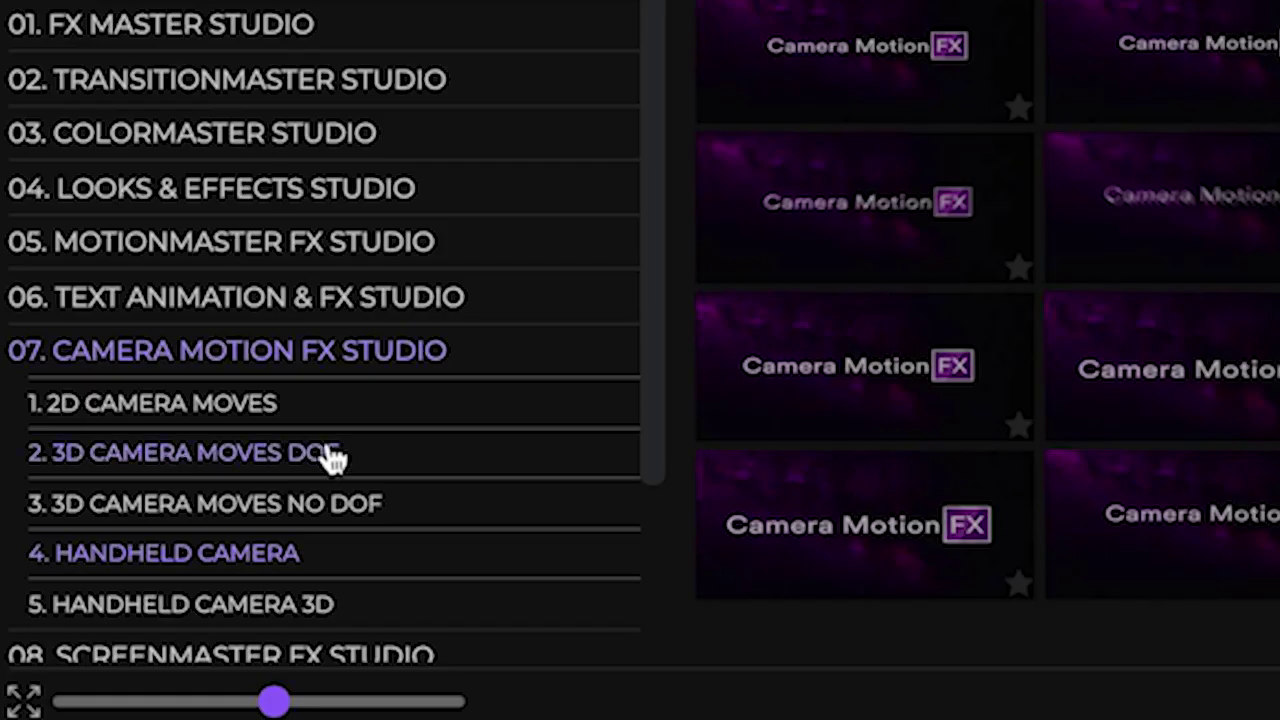
pyautogui.click(89, 328)
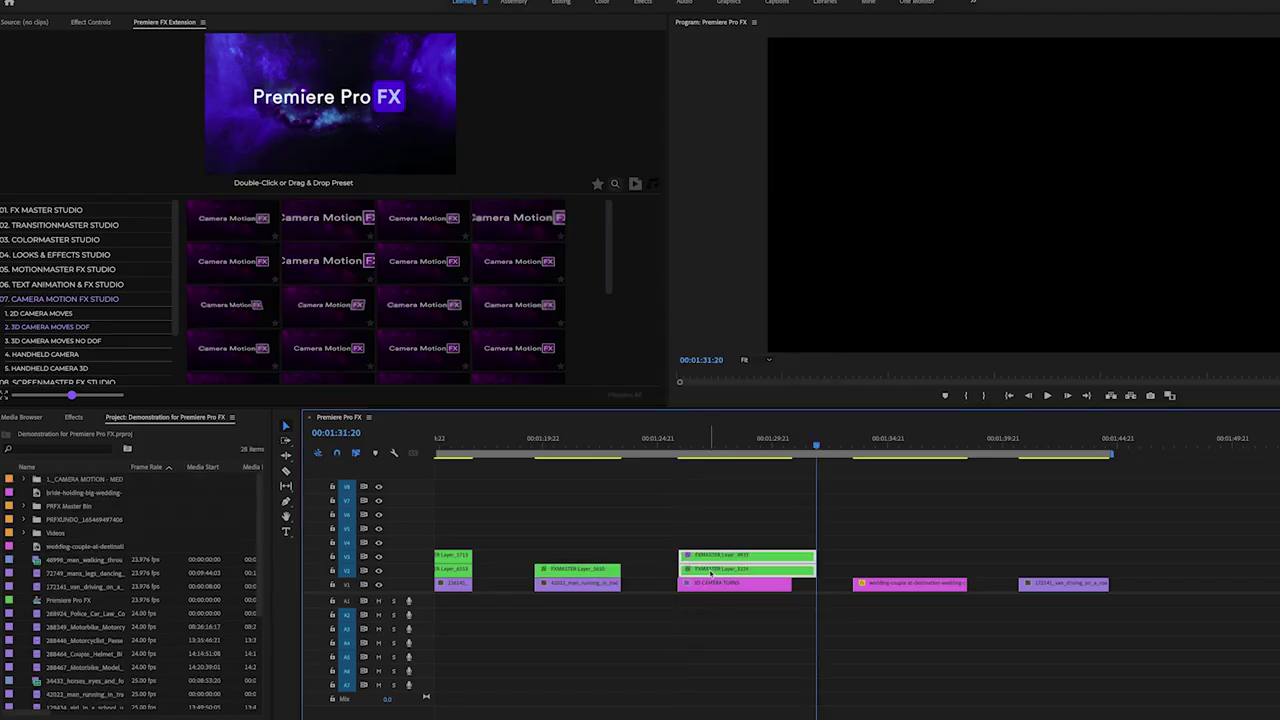
# Preview the 3D Camera Moves DOF preset over the 3D CAMERA TURNS title
pyautogui.press('Up')
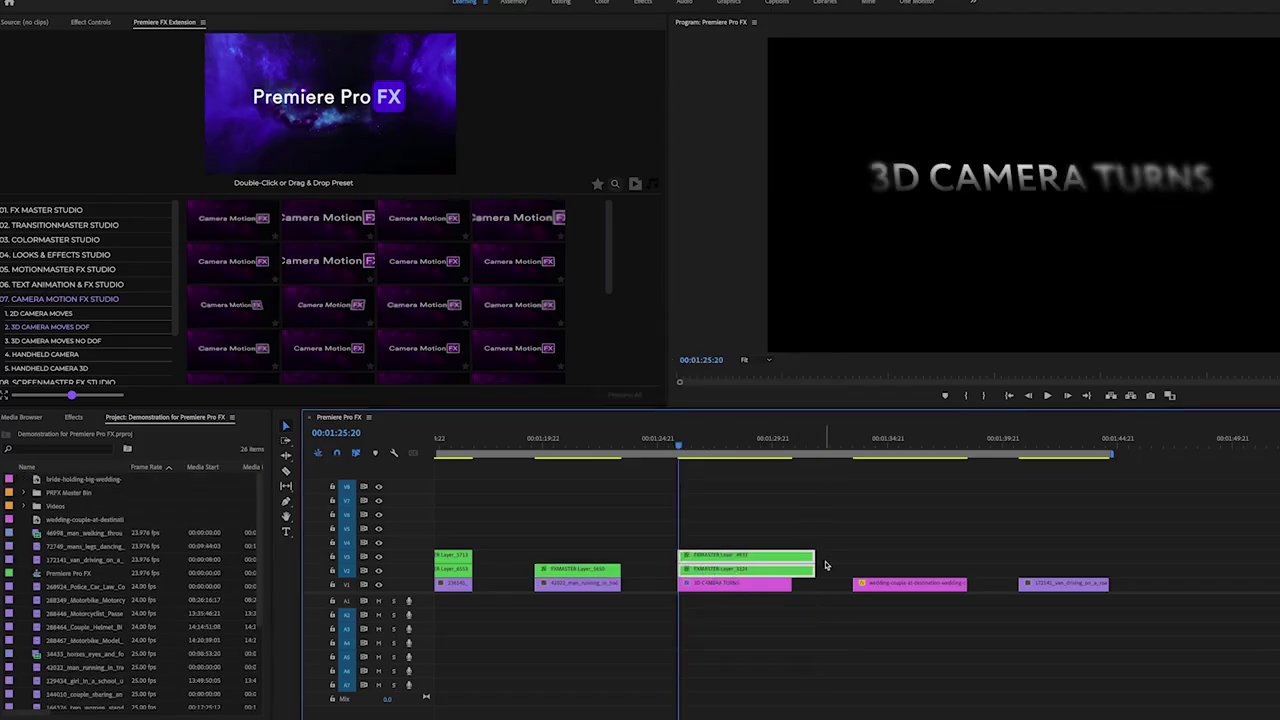
pyautogui.press('space')
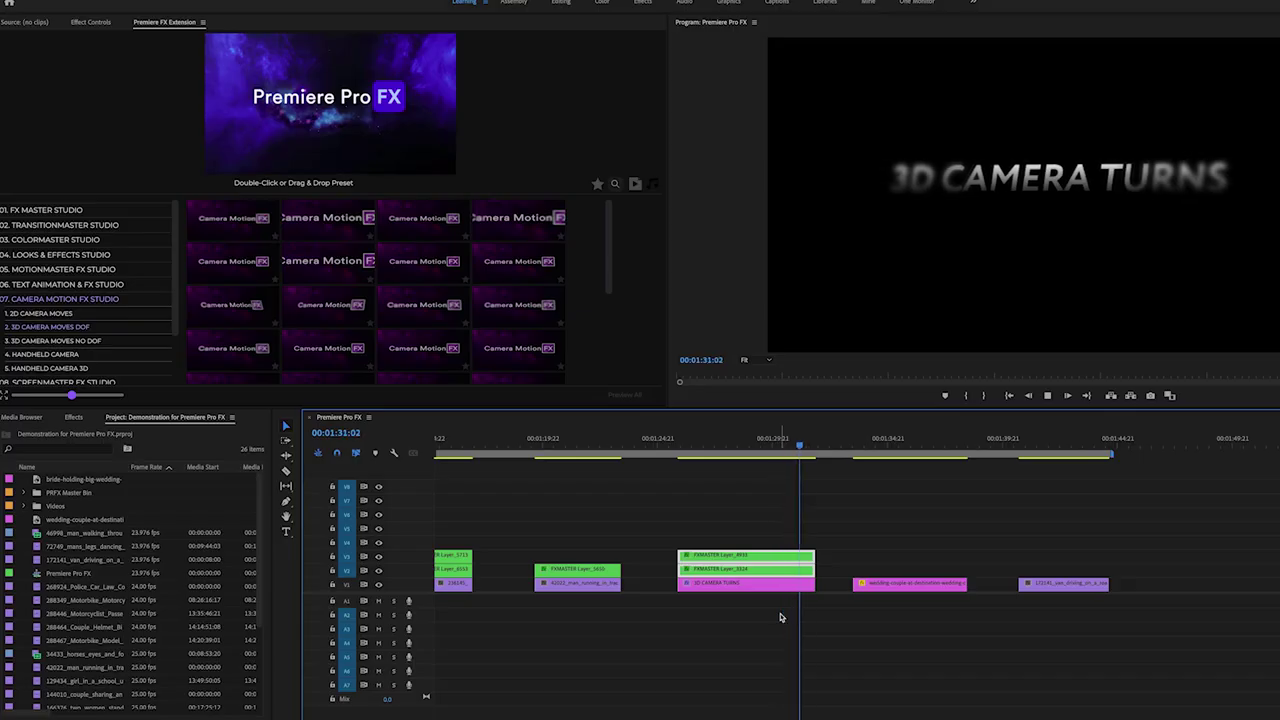
pyautogui.press('space')
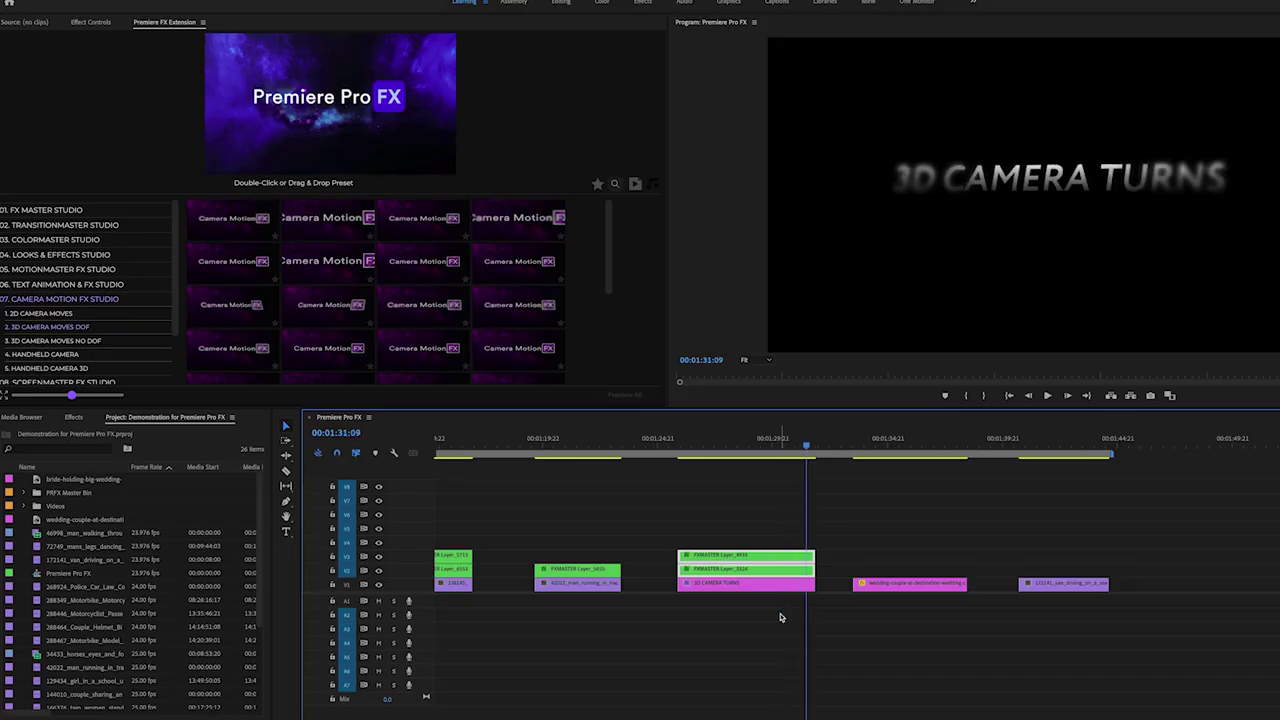
pyautogui.click(842, 443)
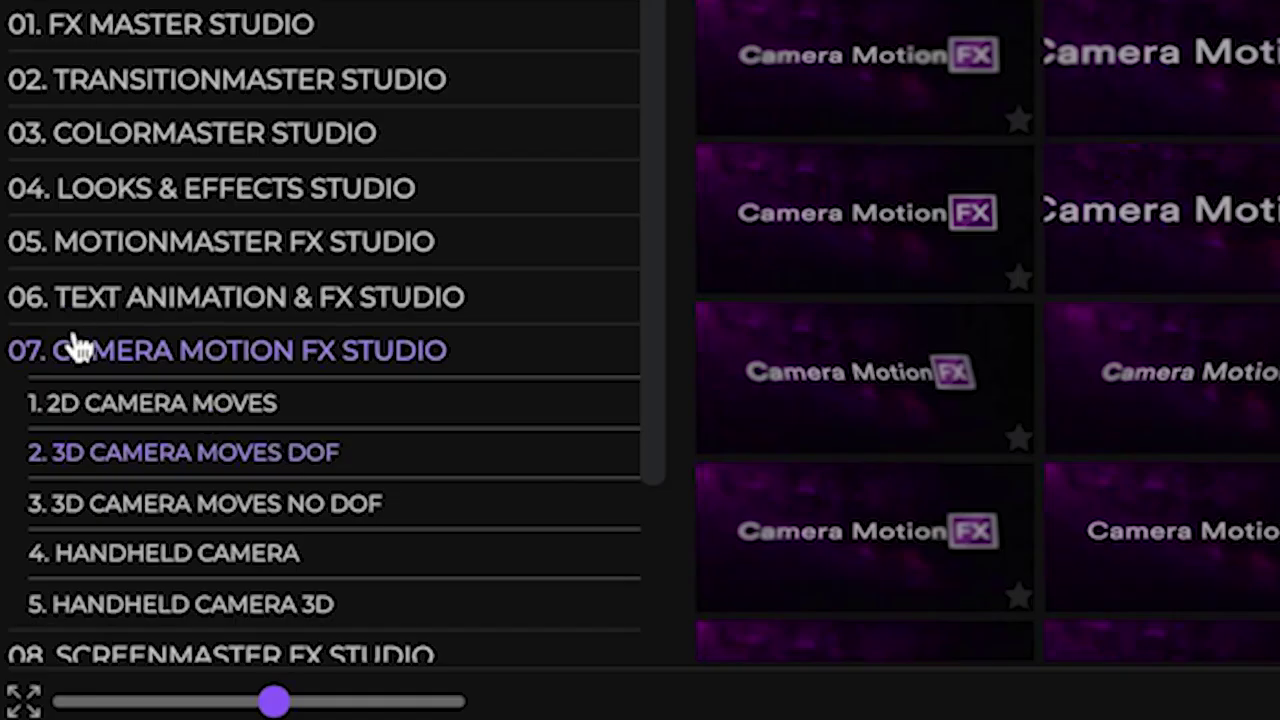
# Place a Motion Parallax FX preset over the wedding clip and extend the clip's end by 1 second 17 frames
pyautogui.click(90, 358)
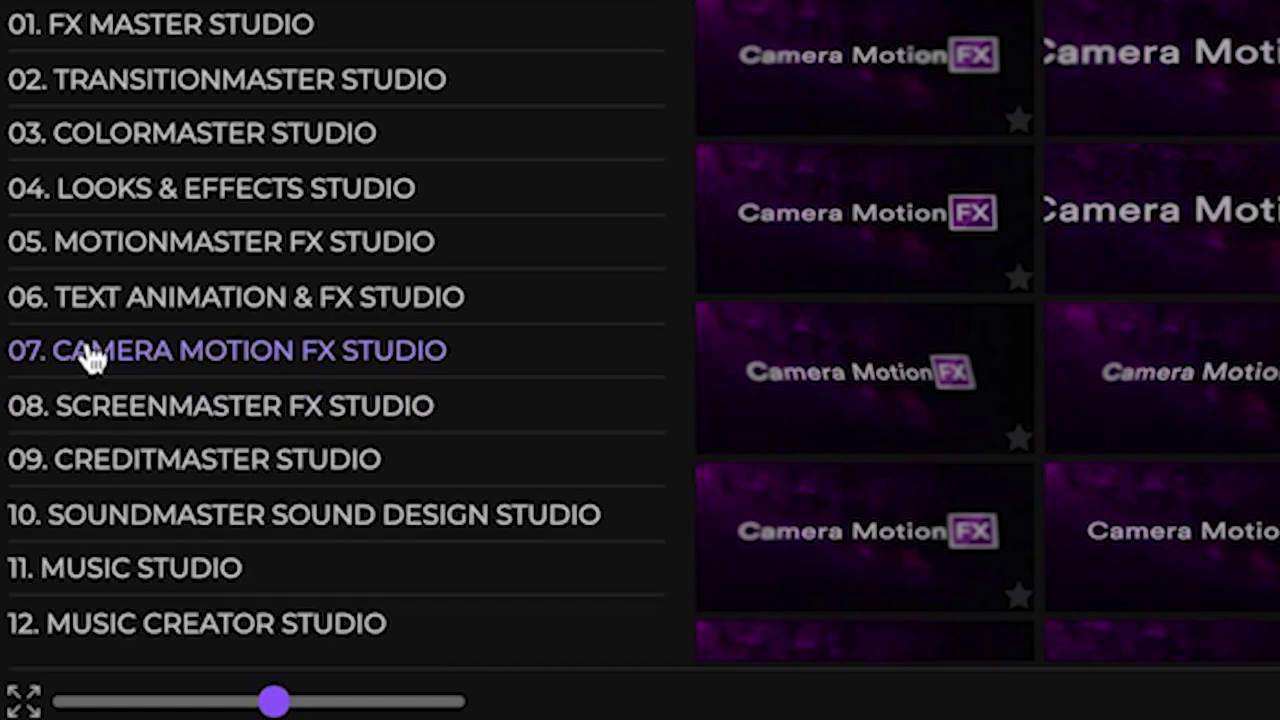
pyautogui.click(96, 400)
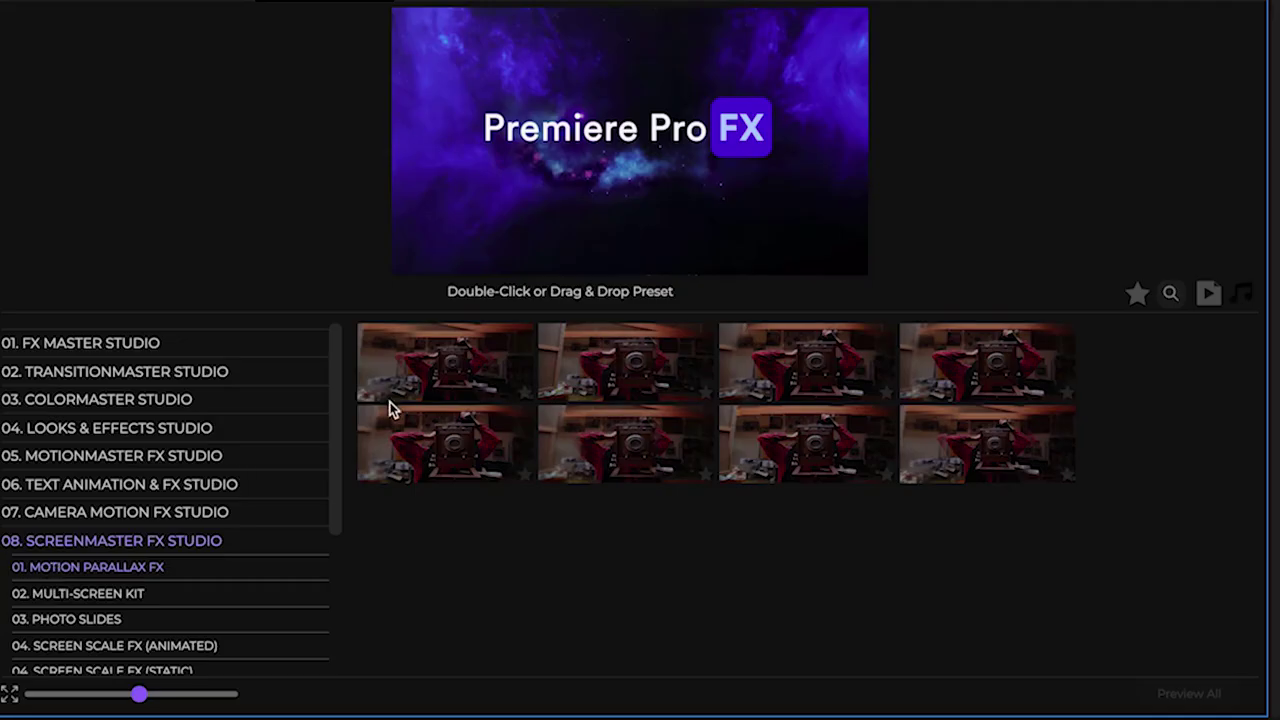
pyautogui.moveTo(428, 386)
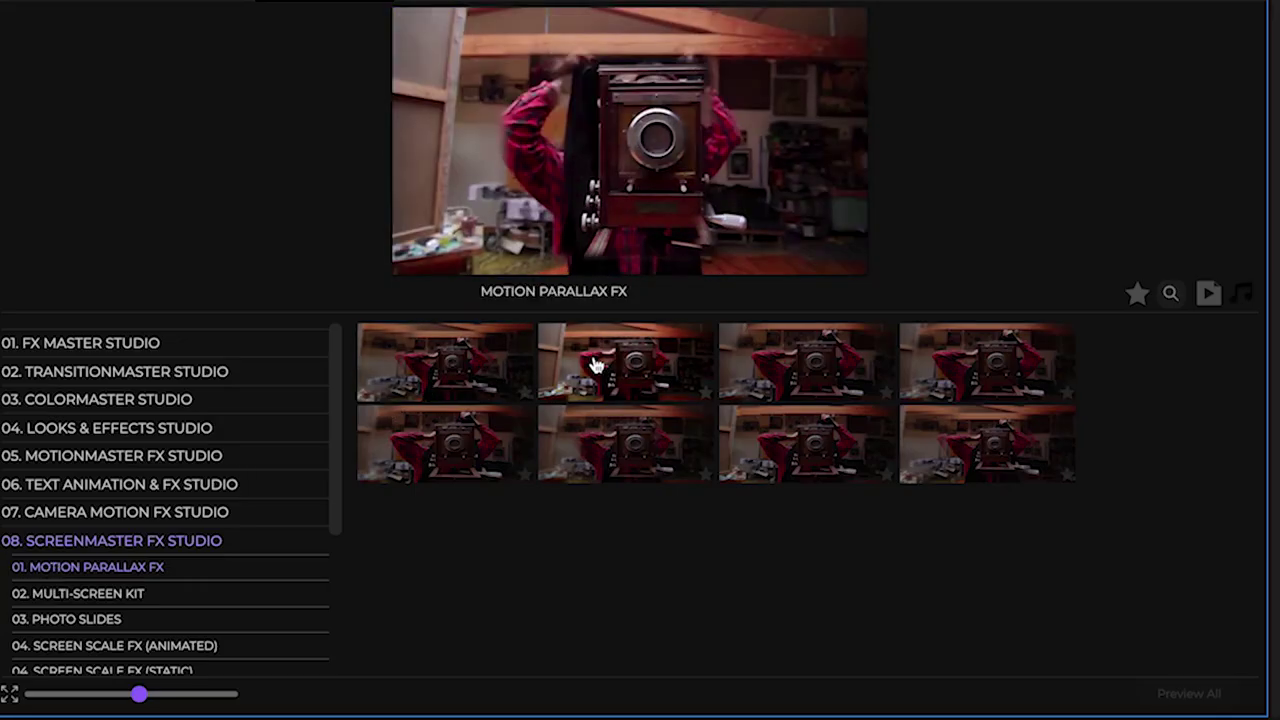
pyautogui.doubleClick(595, 365)
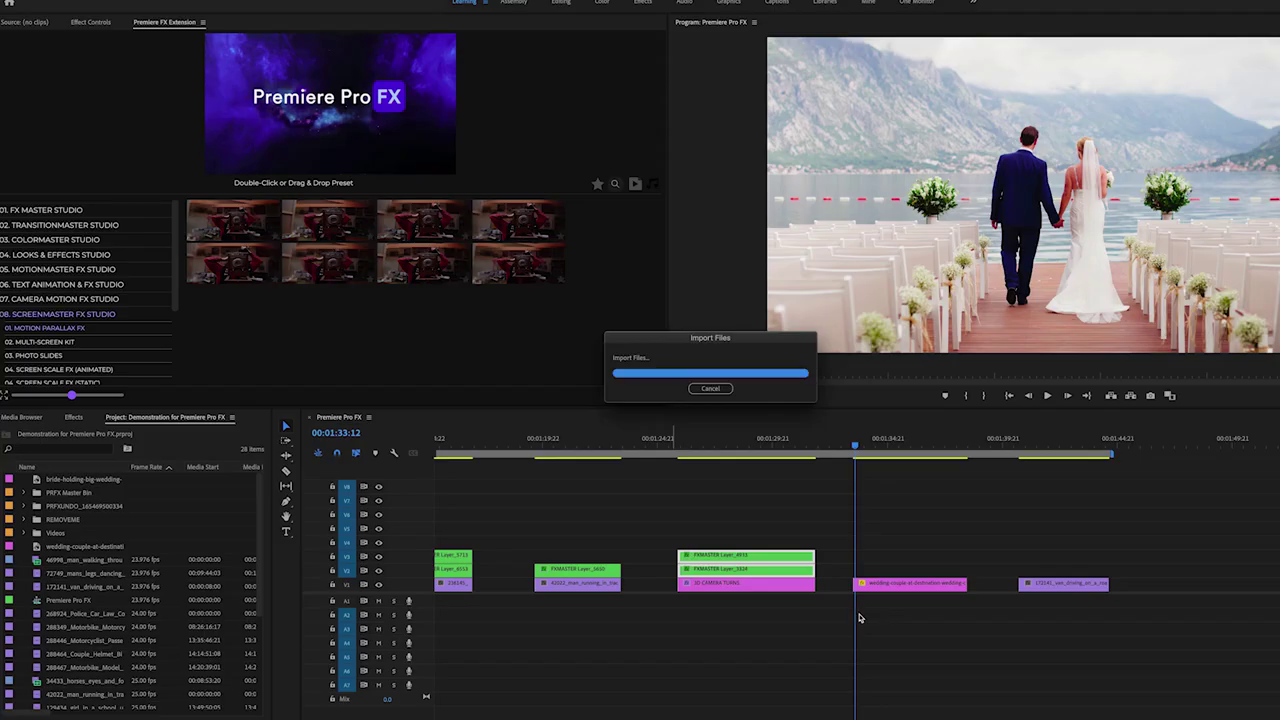
pyautogui.press('Up')
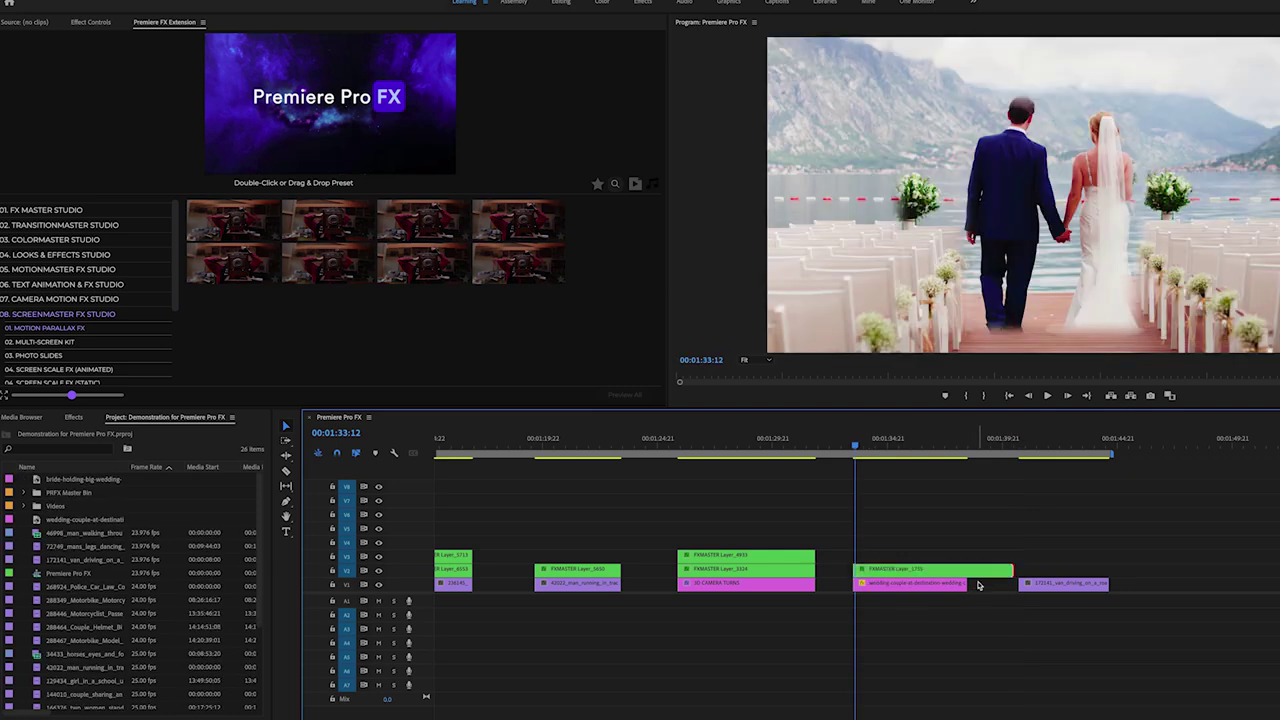
pyautogui.moveTo(966, 583); pyautogui.dragTo(1012, 584)
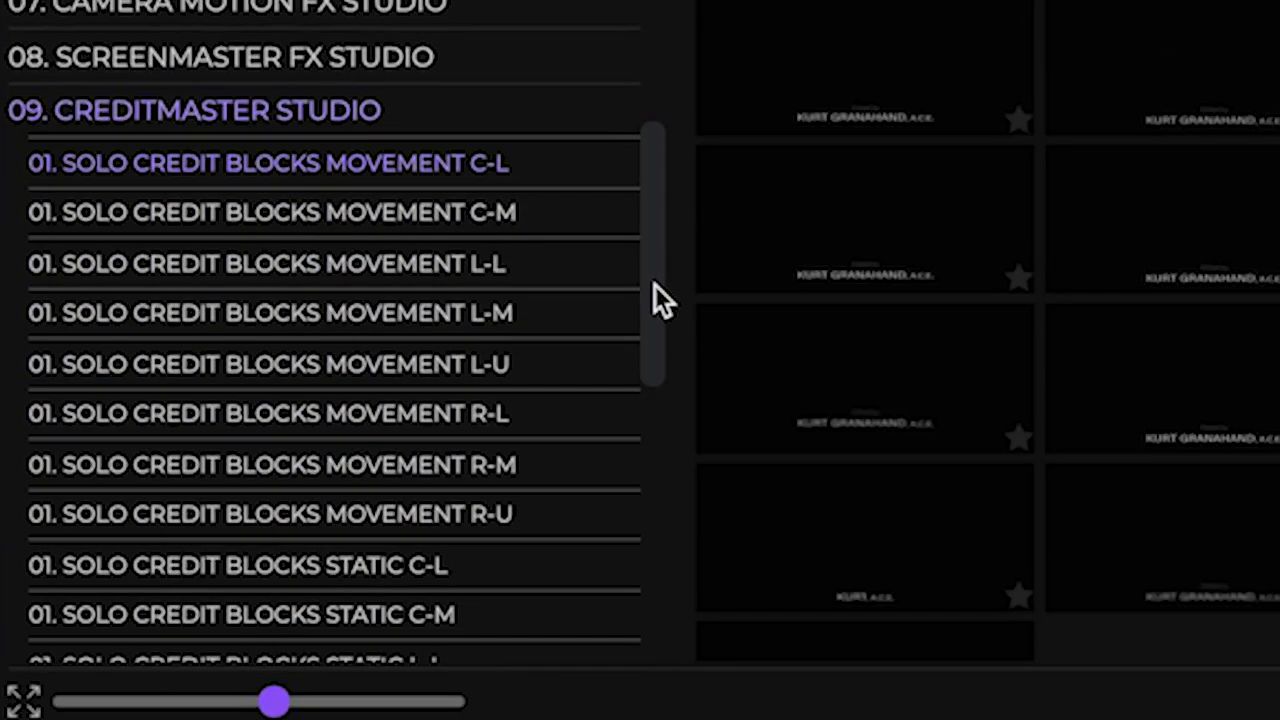
# Import the Film Credit - Blur 'Directed by' credit, retype its name as PHANTAZMA, and play it
pyautogui.click(503, 216)
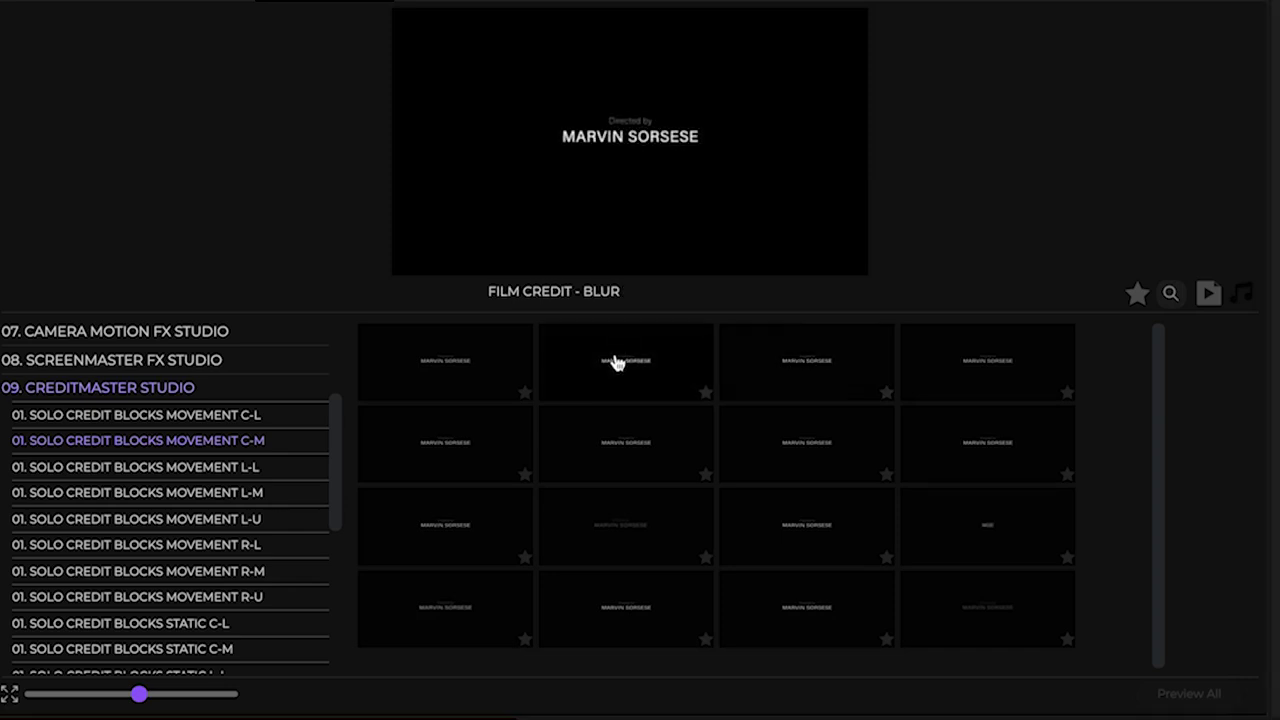
pyautogui.rightClick(1152, 577)
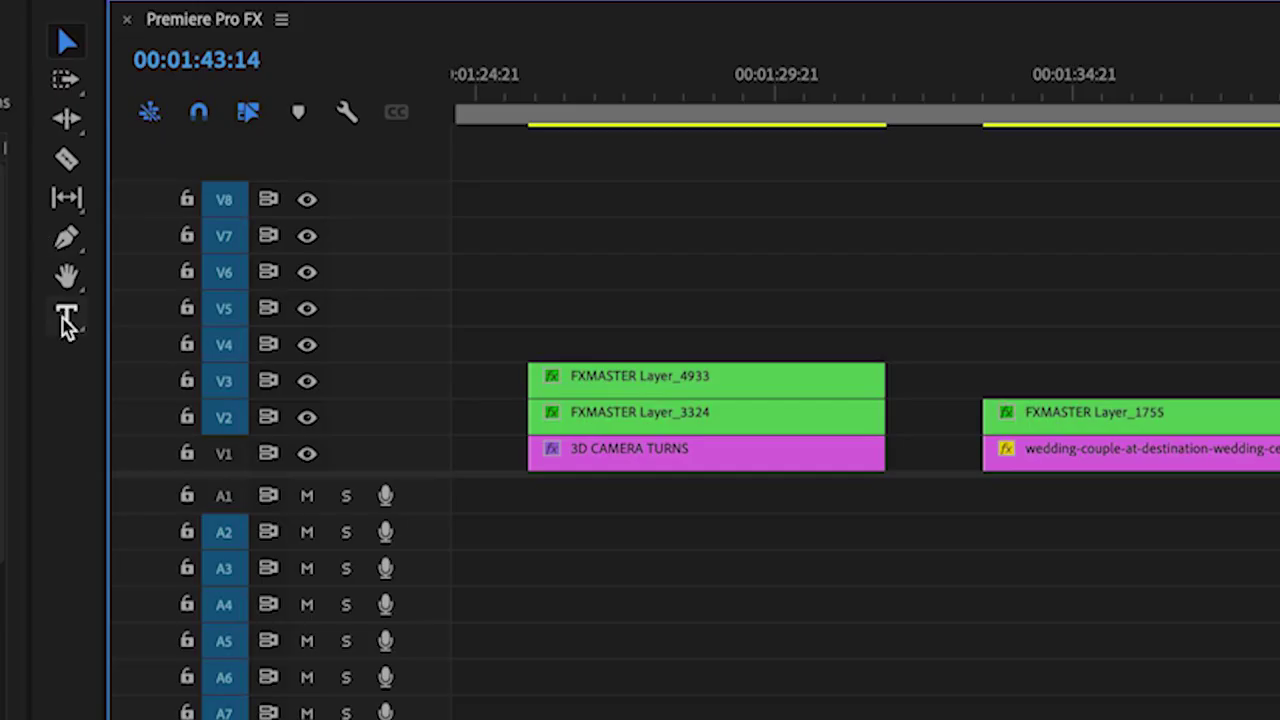
pyautogui.click(66, 320)
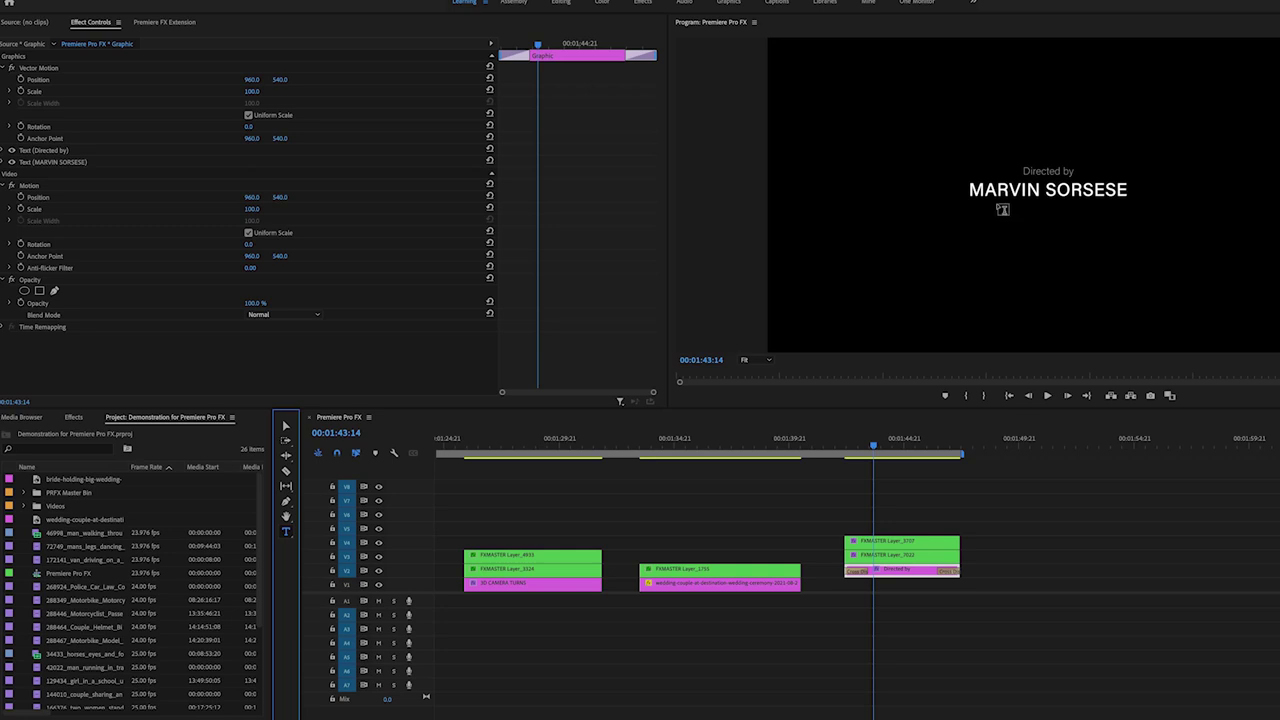
pyautogui.click(999, 198)
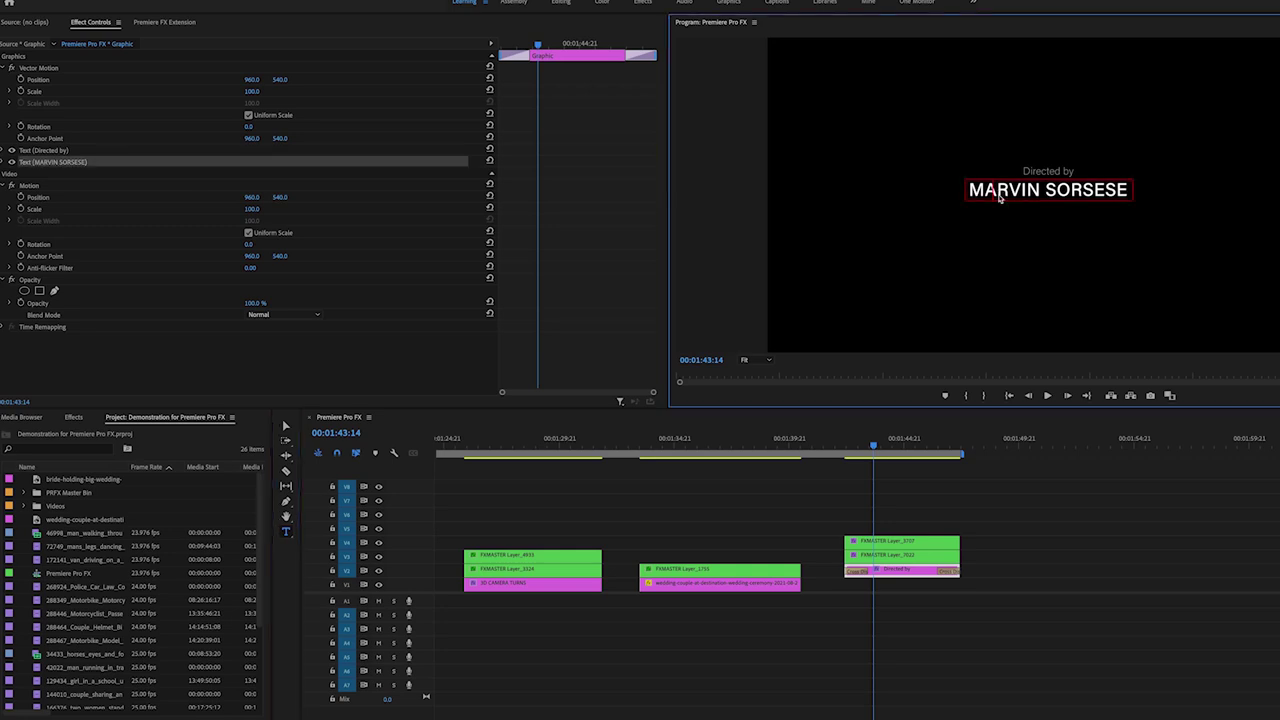
pyautogui.write('PH')
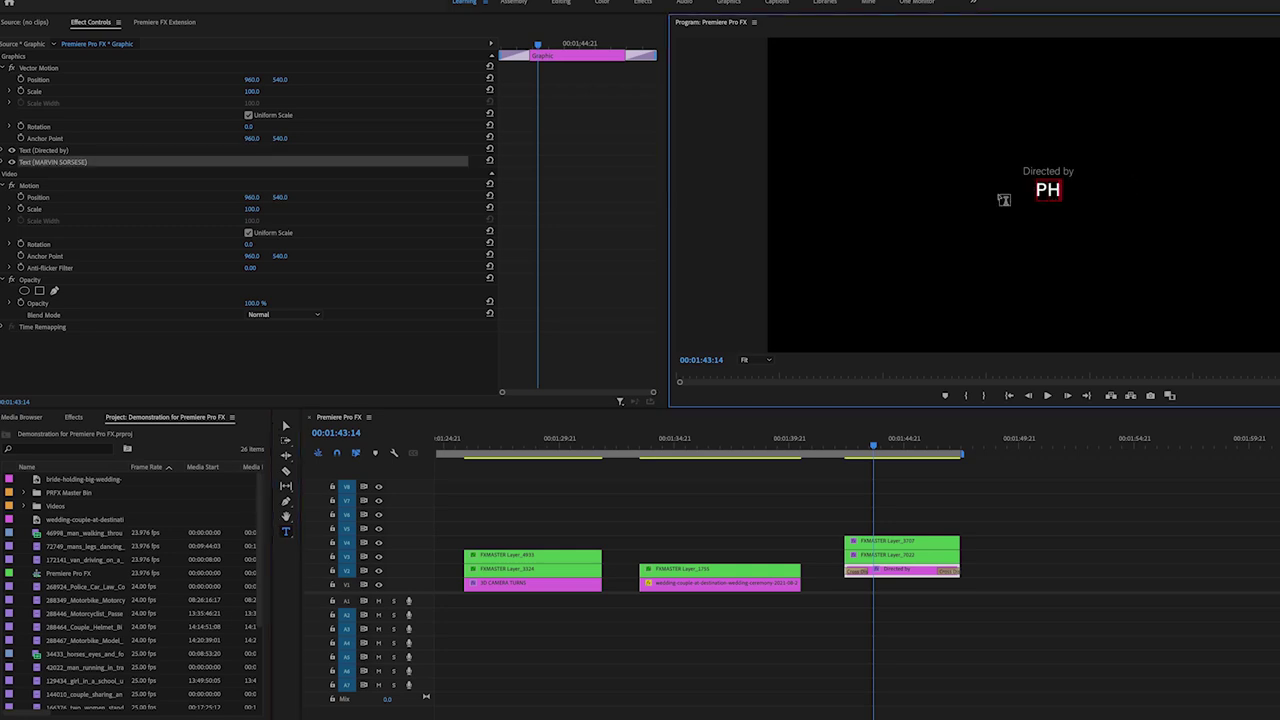
pyautogui.write('ANTAZMA')
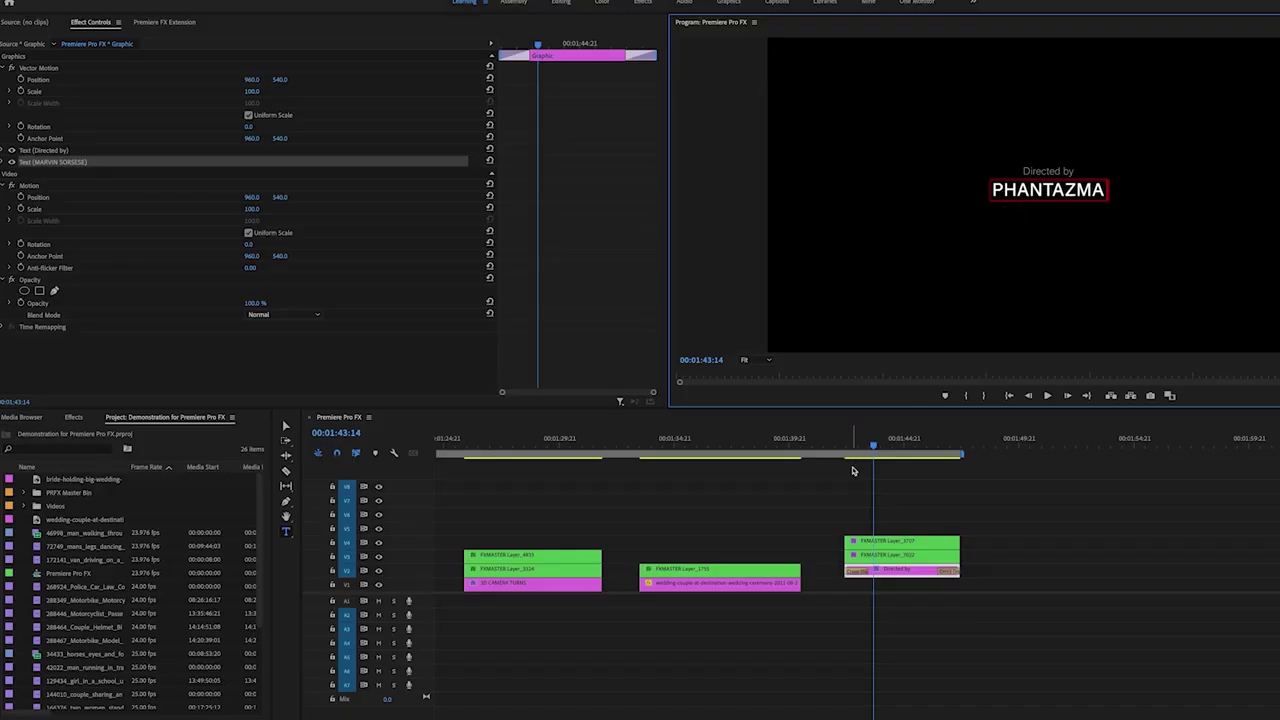
pyautogui.click(853, 471)
pyautogui.click(841, 440)
pyautogui.press('space')
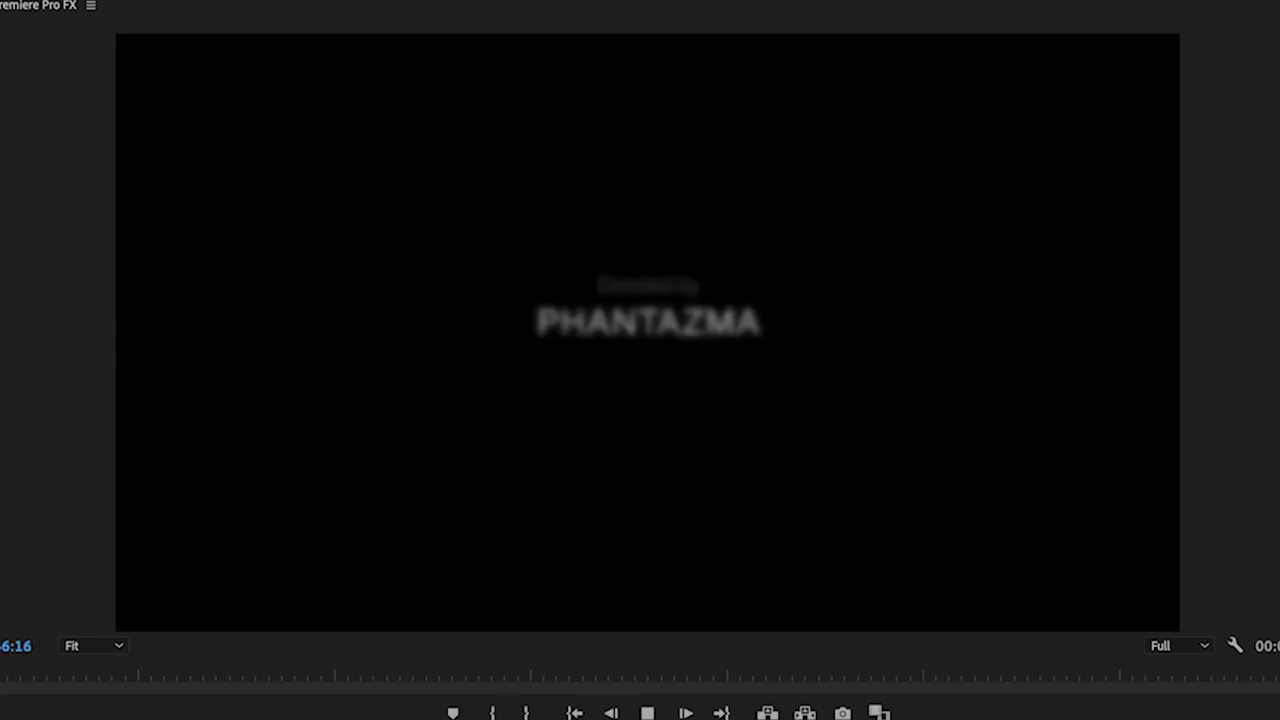
pyautogui.click(884, 447)
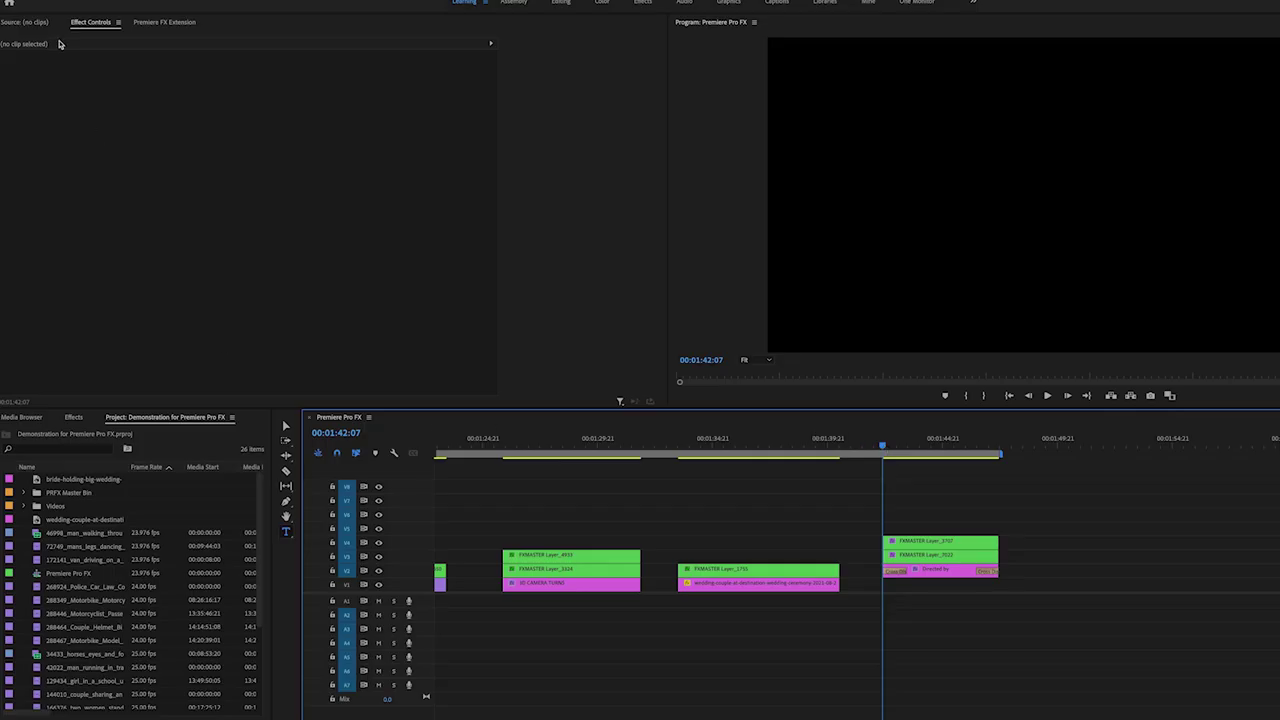
# Add a SoundMaster 07. Fades sound preset under the 'Directed by' credit and preview it
pyautogui.click(164, 23)
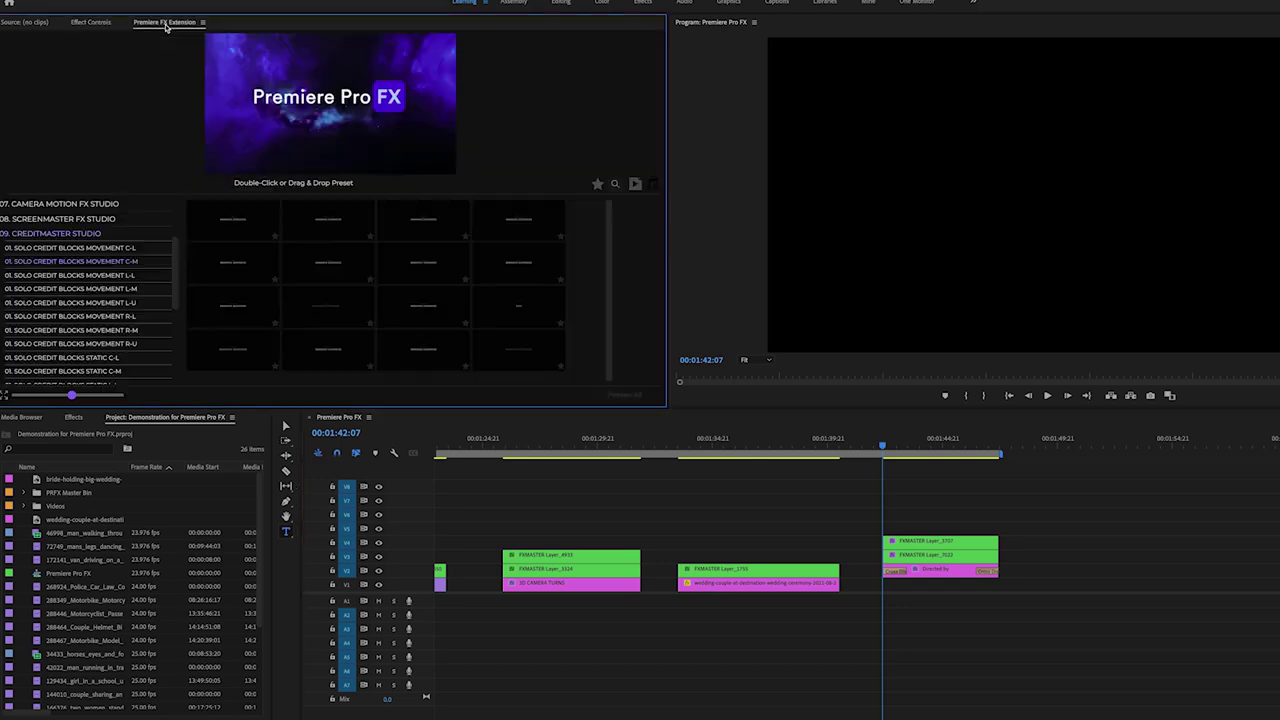
pyautogui.click(75, 236)
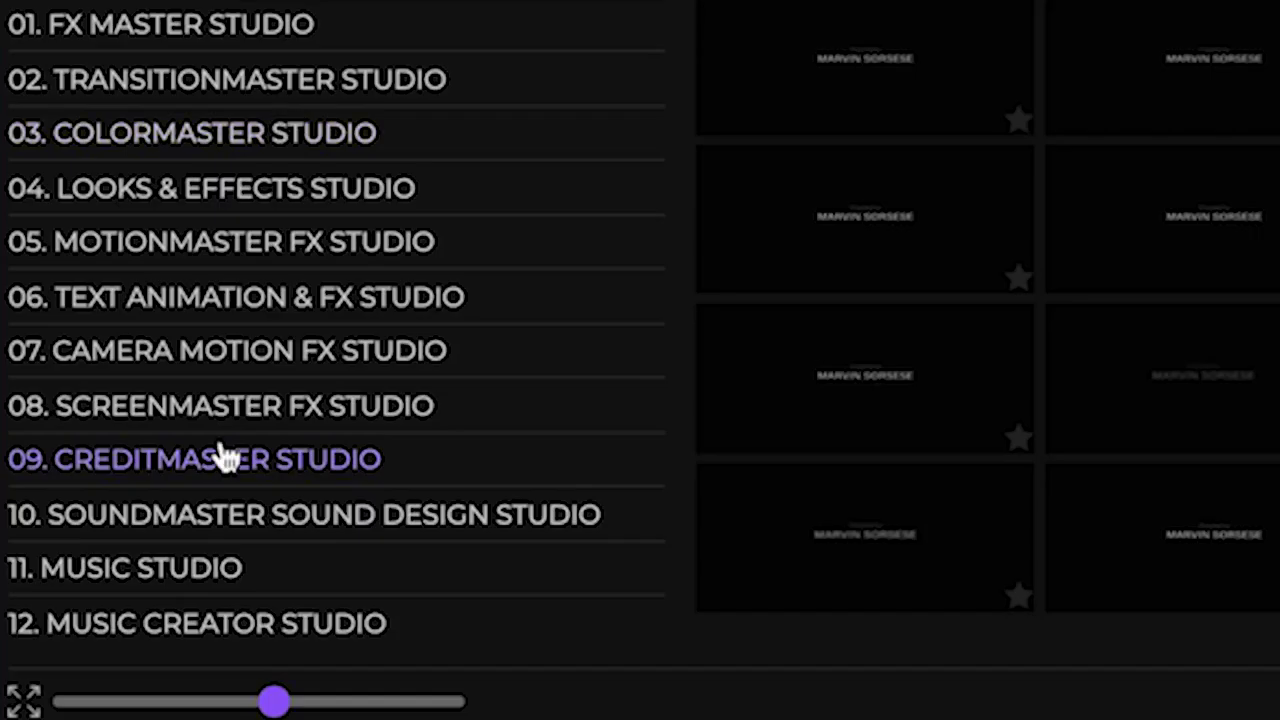
pyautogui.click(220, 516)
pyautogui.scroll(-2, 220, 516)
pyautogui.scroll(-5, 214, 517)
pyautogui.scroll(-2, 217, 520)
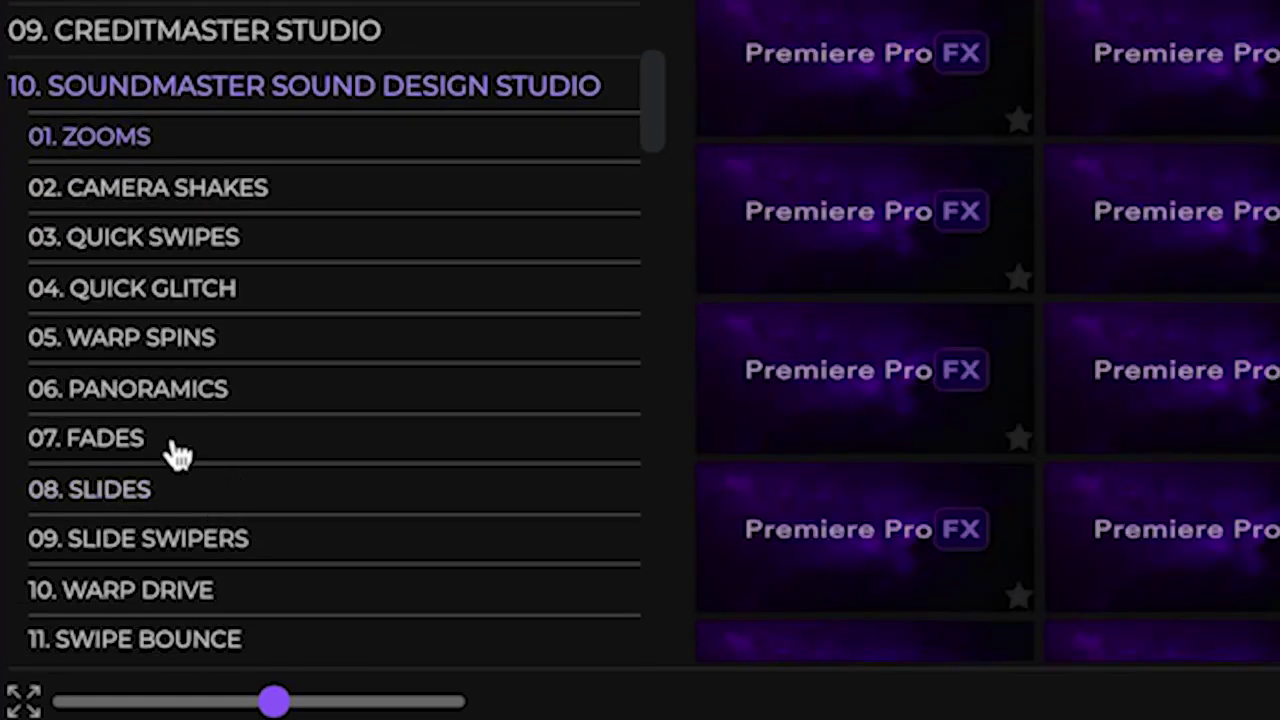
pyautogui.click(150, 450)
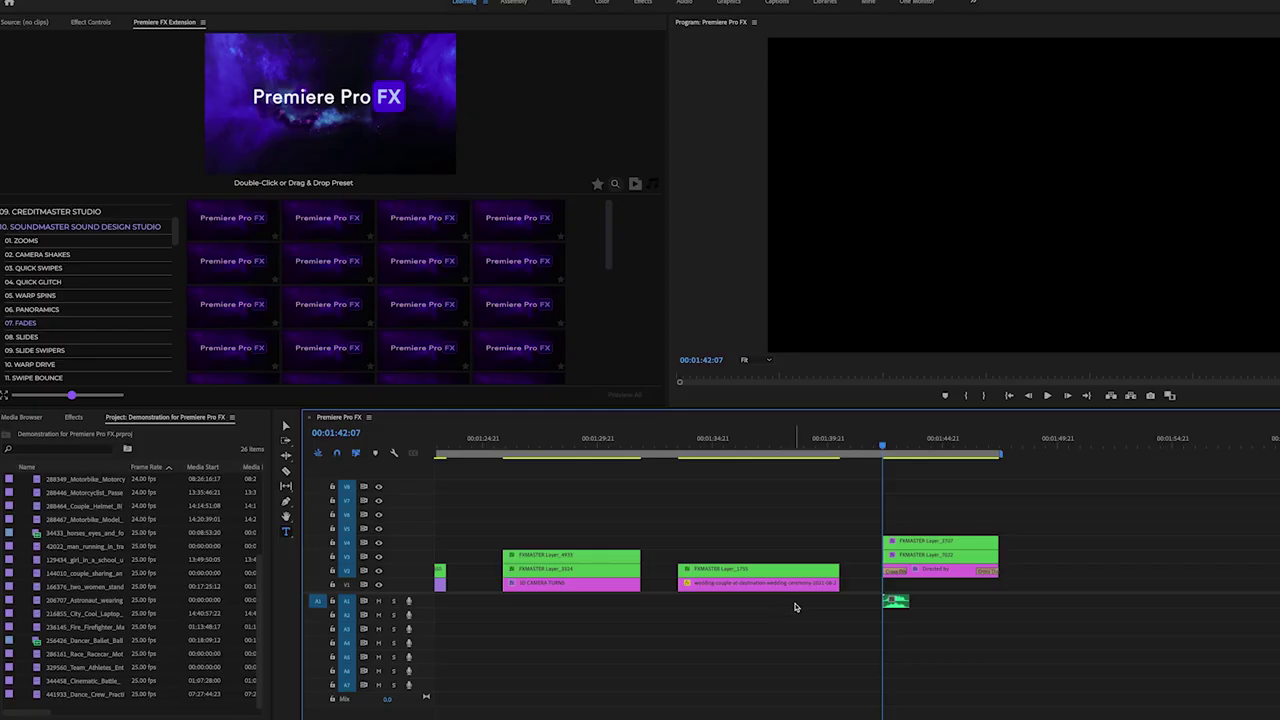
pyautogui.press('space')
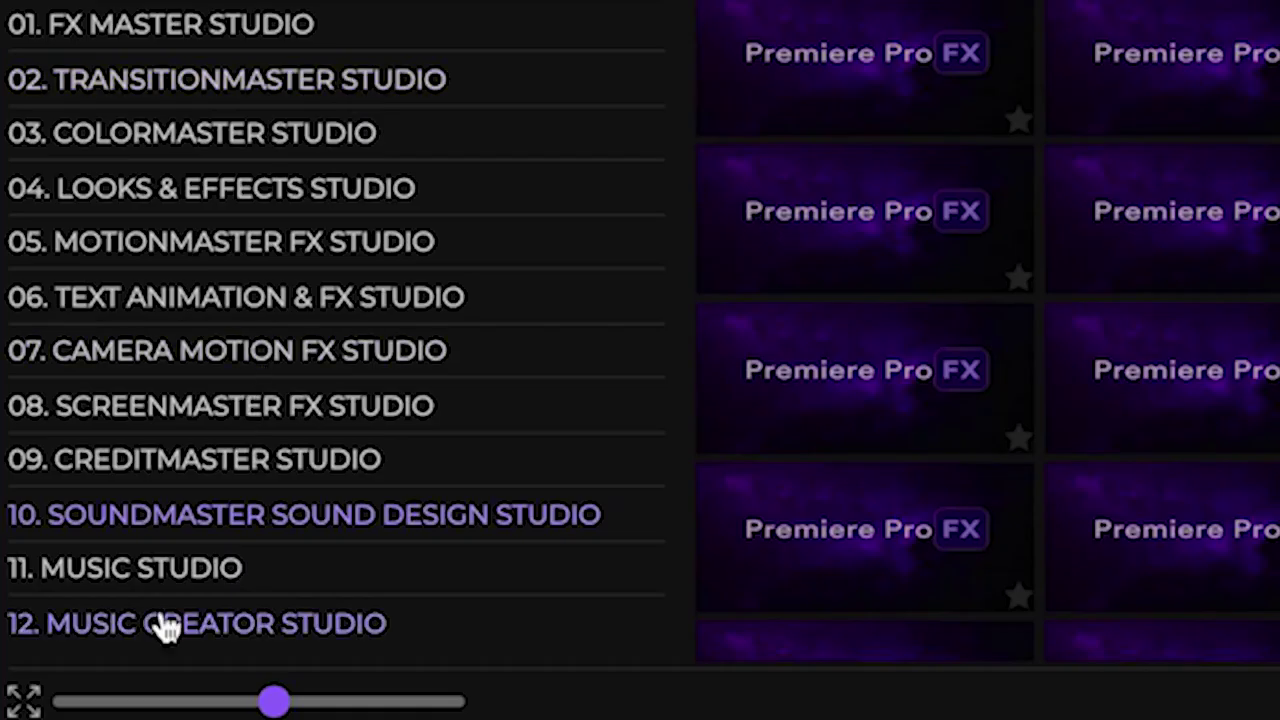
# Import the (Trailer) Epic World Mix from Music Studio's Movie Trailers and play the sequence
pyautogui.click(167, 580)
pyautogui.scroll(-2, 140, 651)
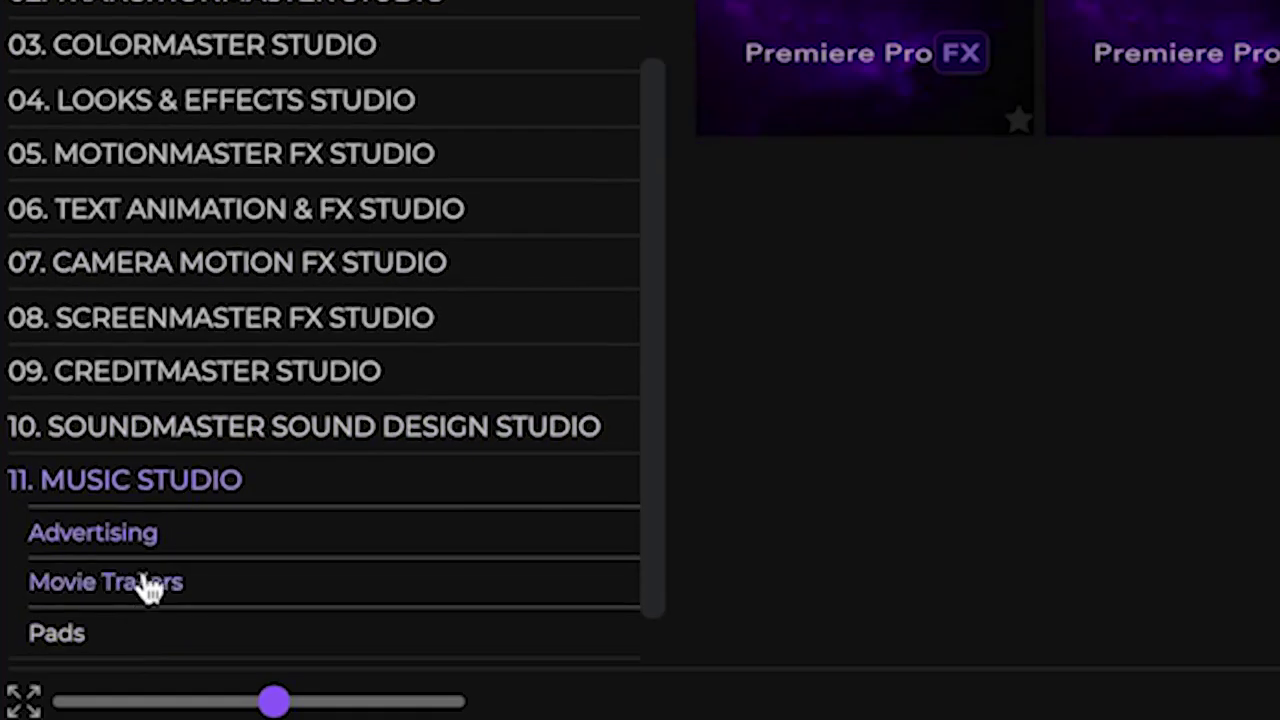
pyautogui.click(143, 580)
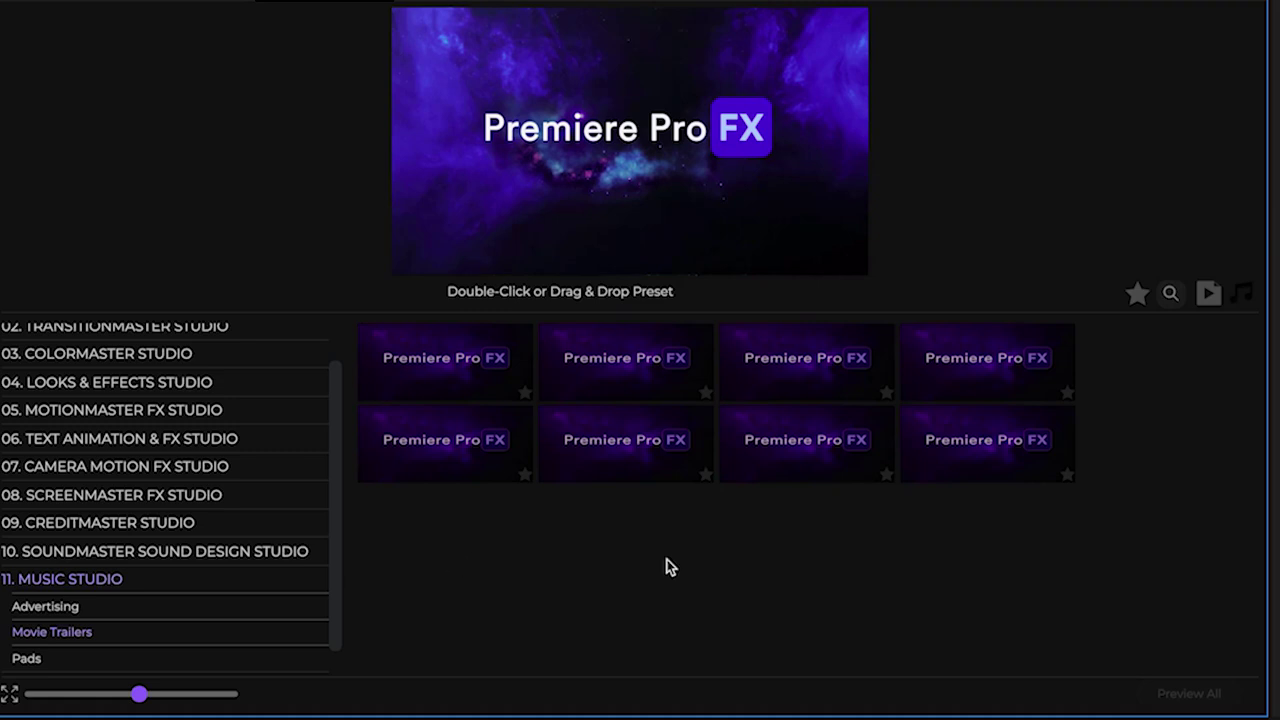
pyautogui.moveTo(814, 349)
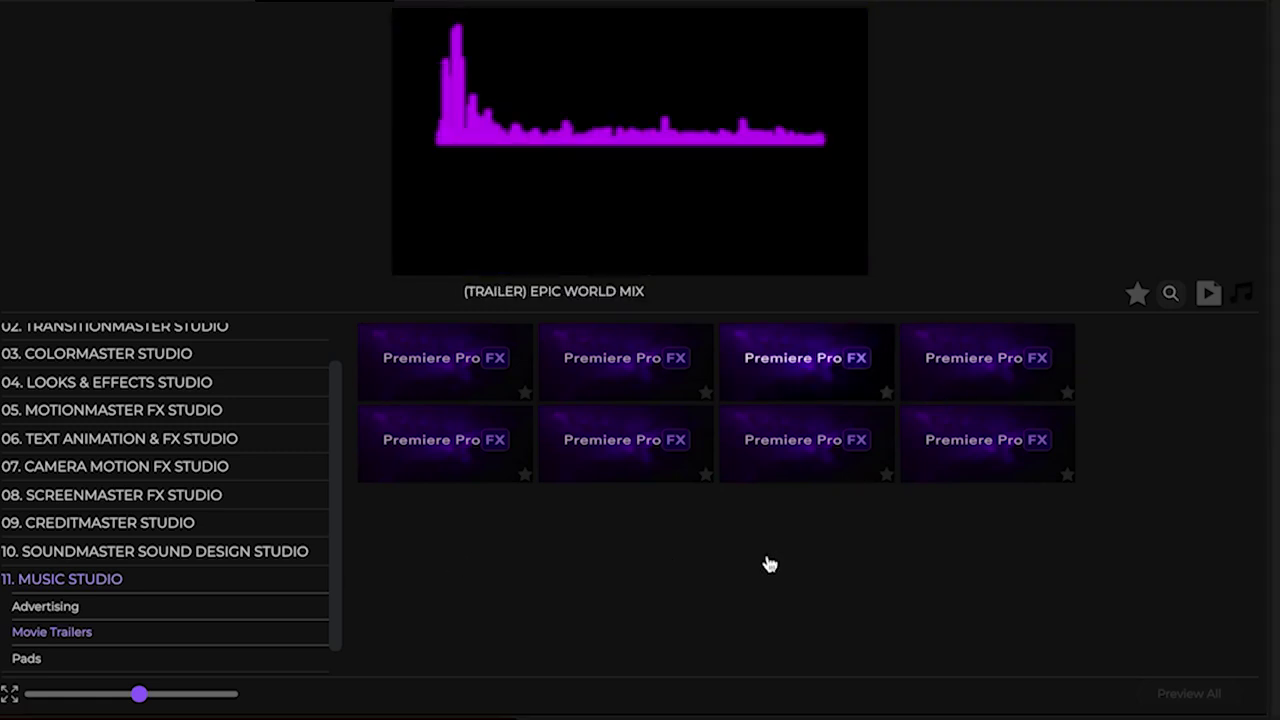
pyautogui.doubleClick(797, 376)
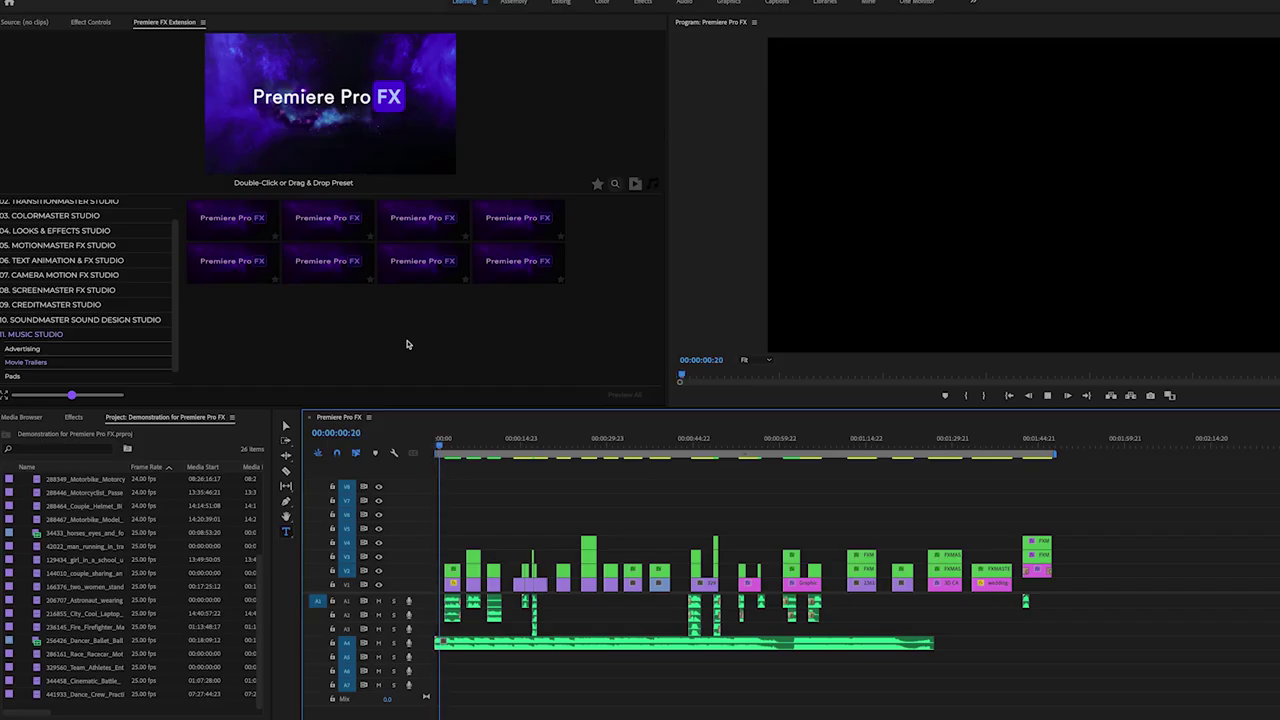
pyautogui.press('space')
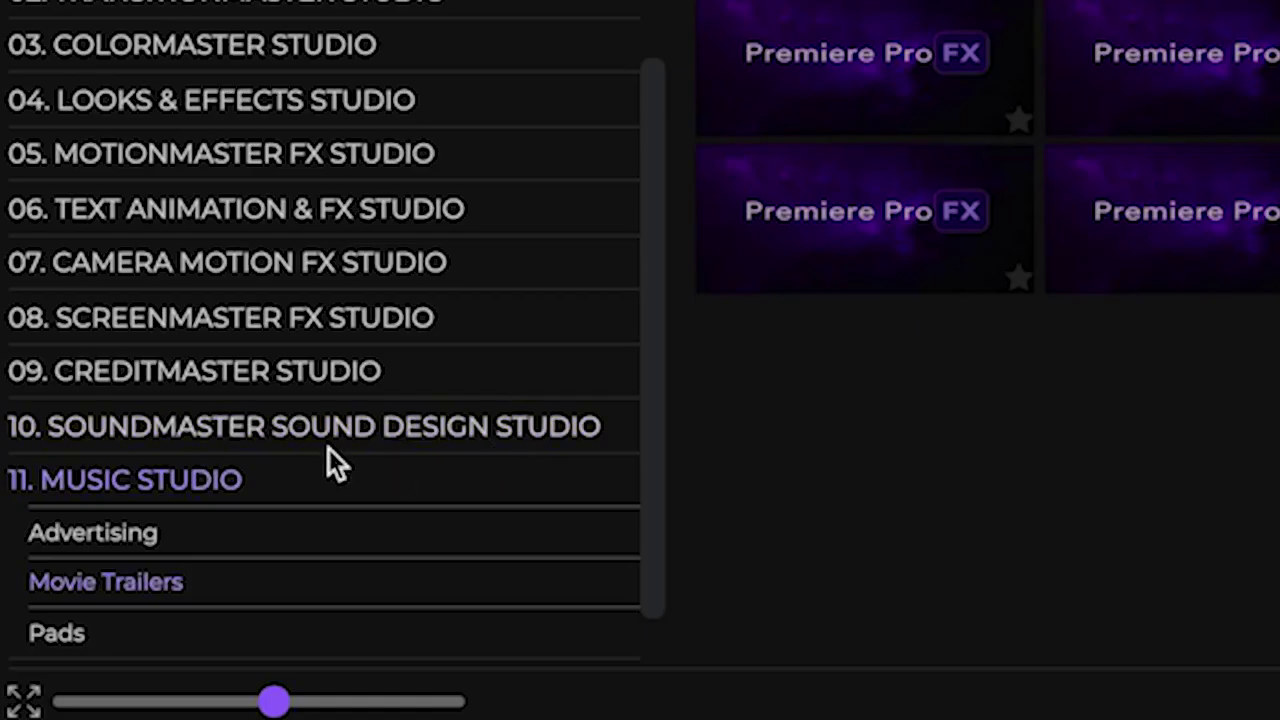
# Delete the trailer mix from A4 and return the playhead to the sequence start
pyautogui.click(203, 490)
pyautogui.click(194, 618)
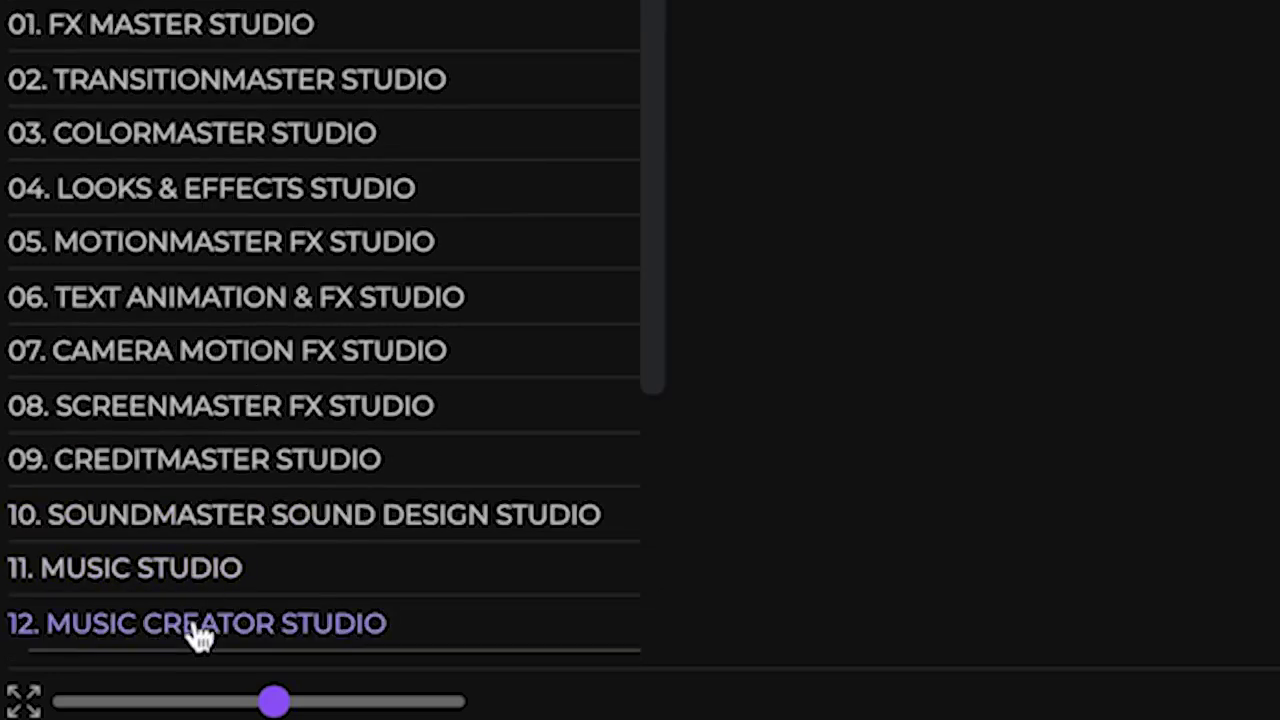
pyautogui.scroll(-5, 428, 460)
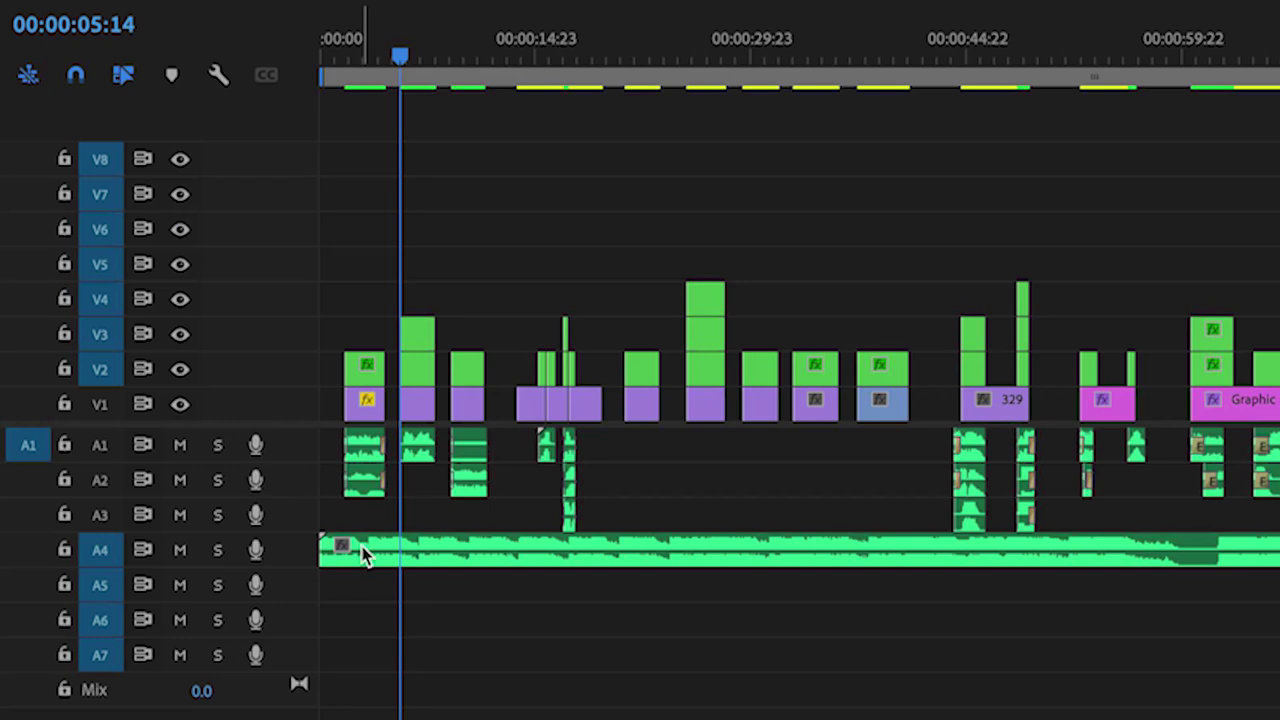
pyautogui.click(362, 549)
pyautogui.press('Delete')
pyautogui.moveTo(392, 57); pyautogui.dragTo(332, 52)
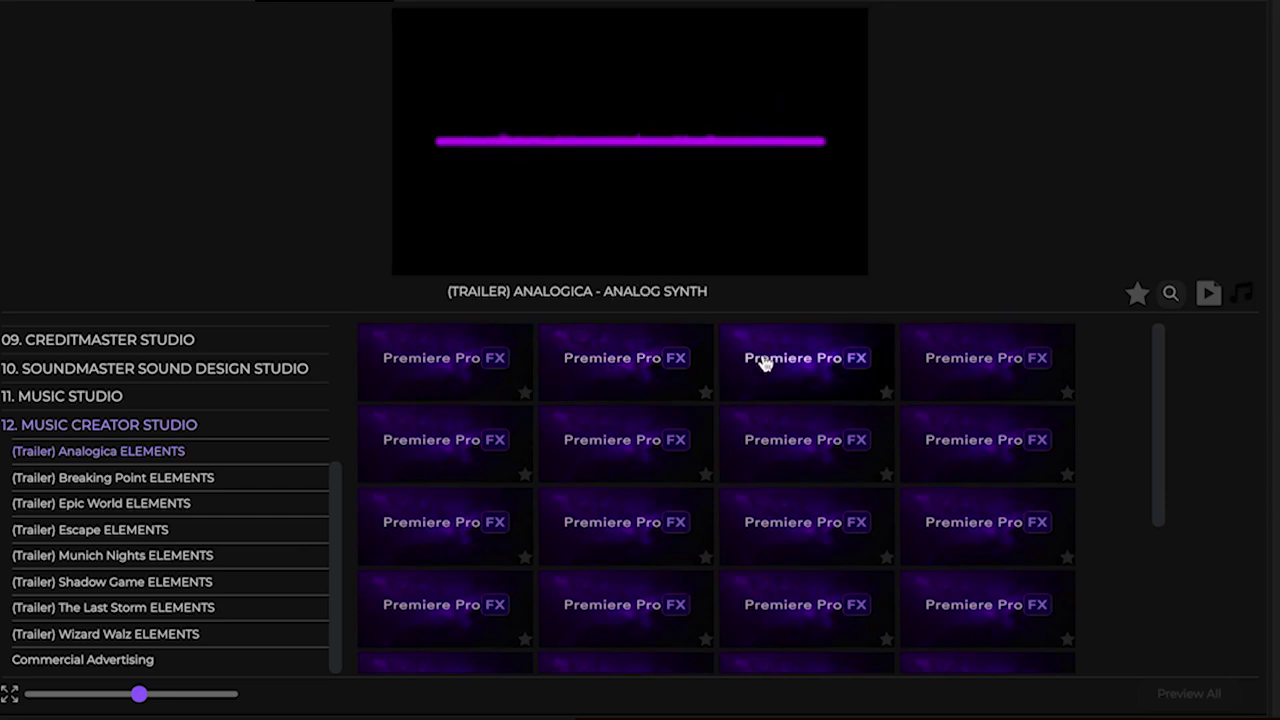
# Import the Epic World Arpeggio and Big Hits element tracks
pyautogui.click(113, 505)
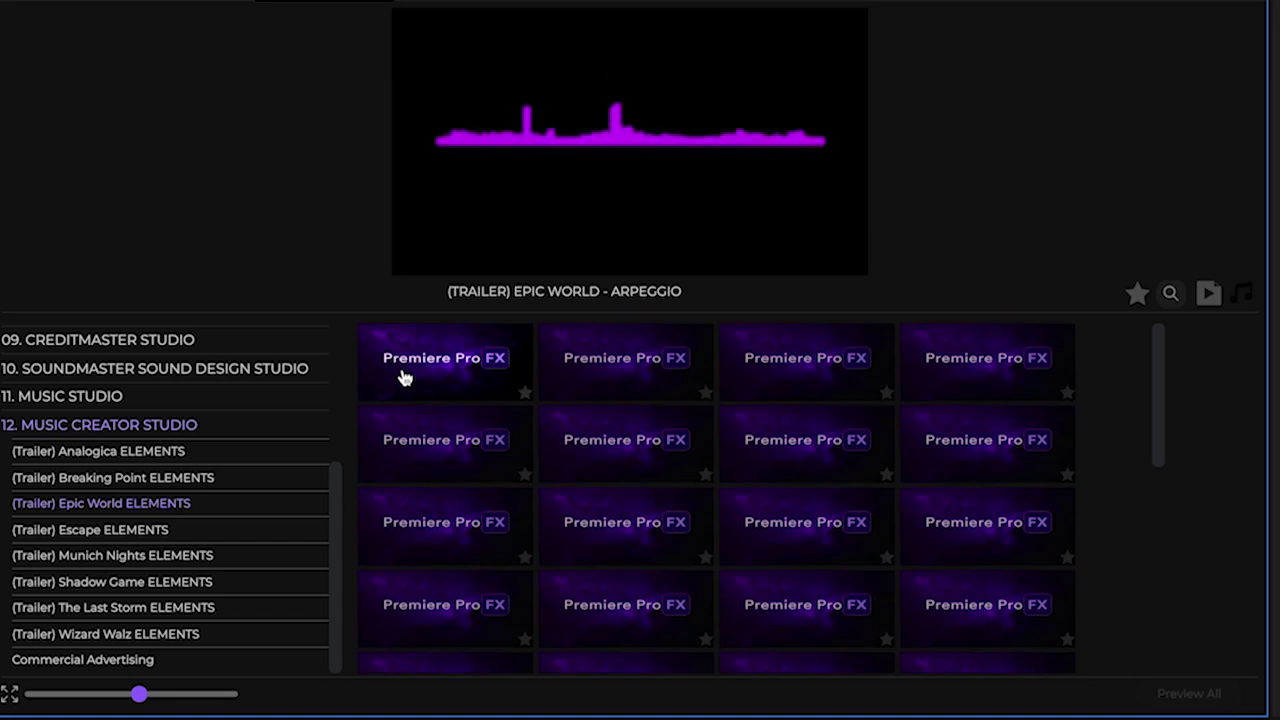
pyautogui.doubleClick(405, 377)
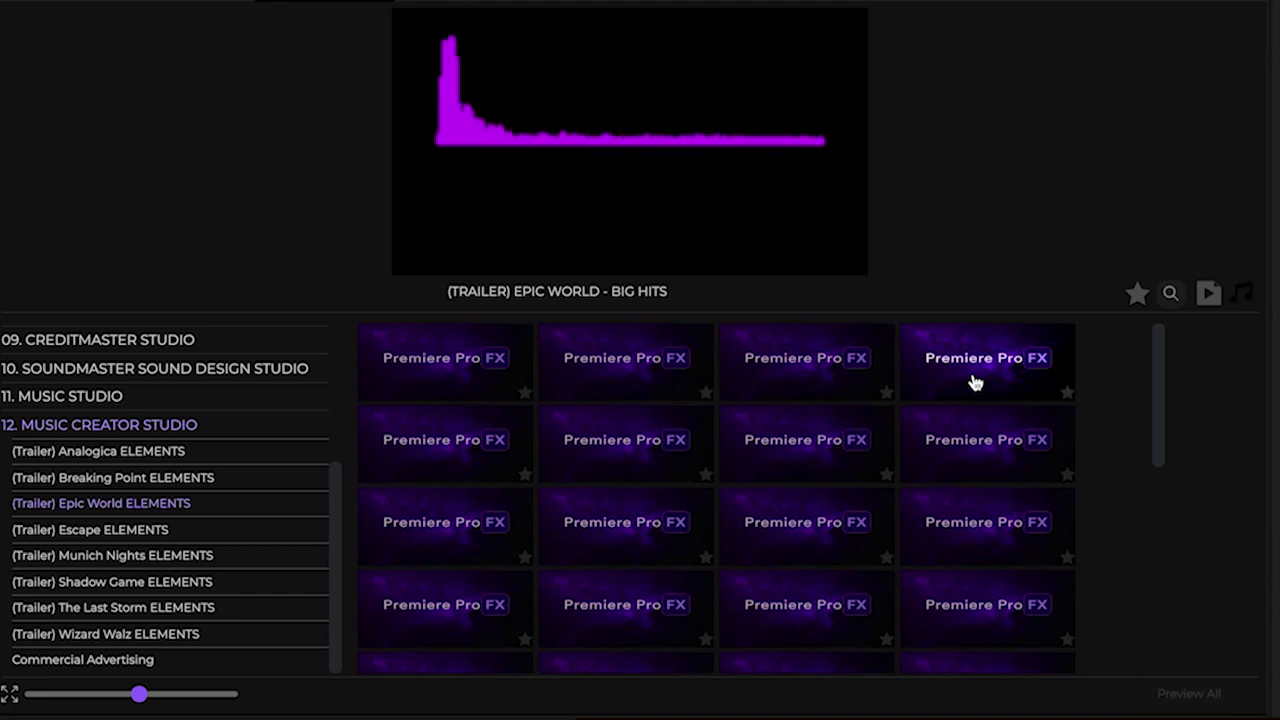
pyautogui.doubleClick(975, 383)
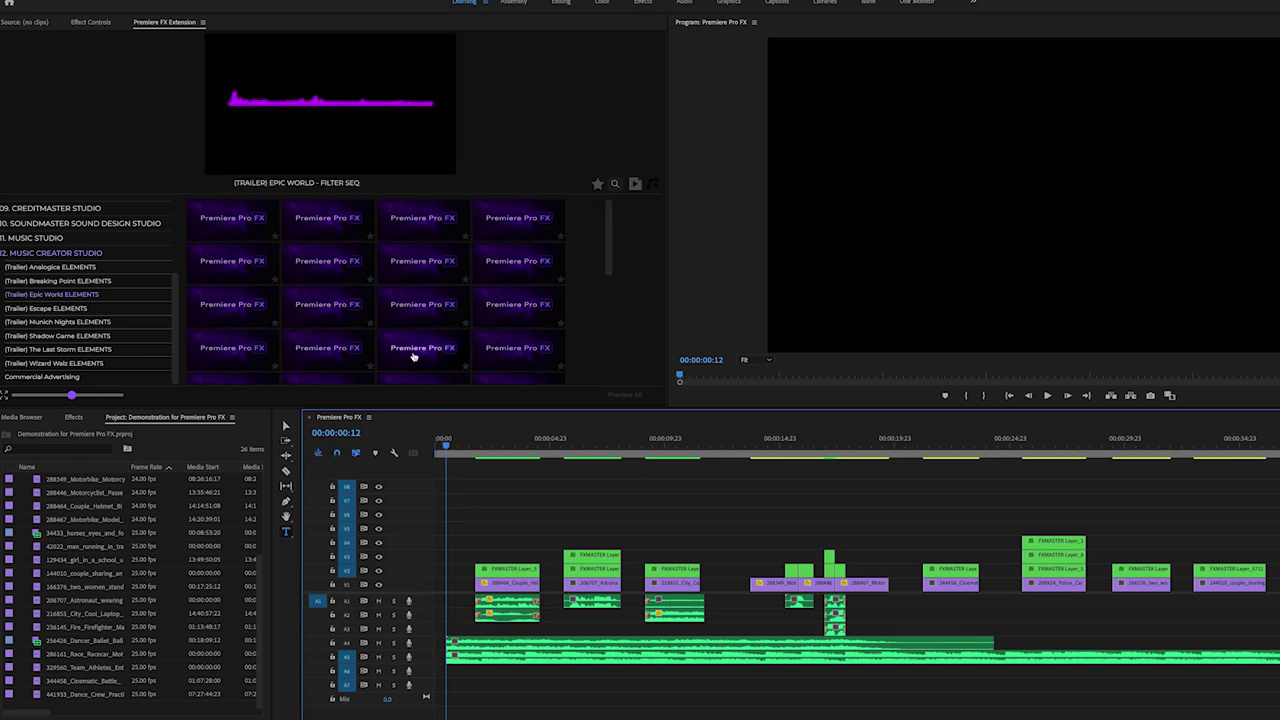
pyautogui.scroll(-1, 413, 350)
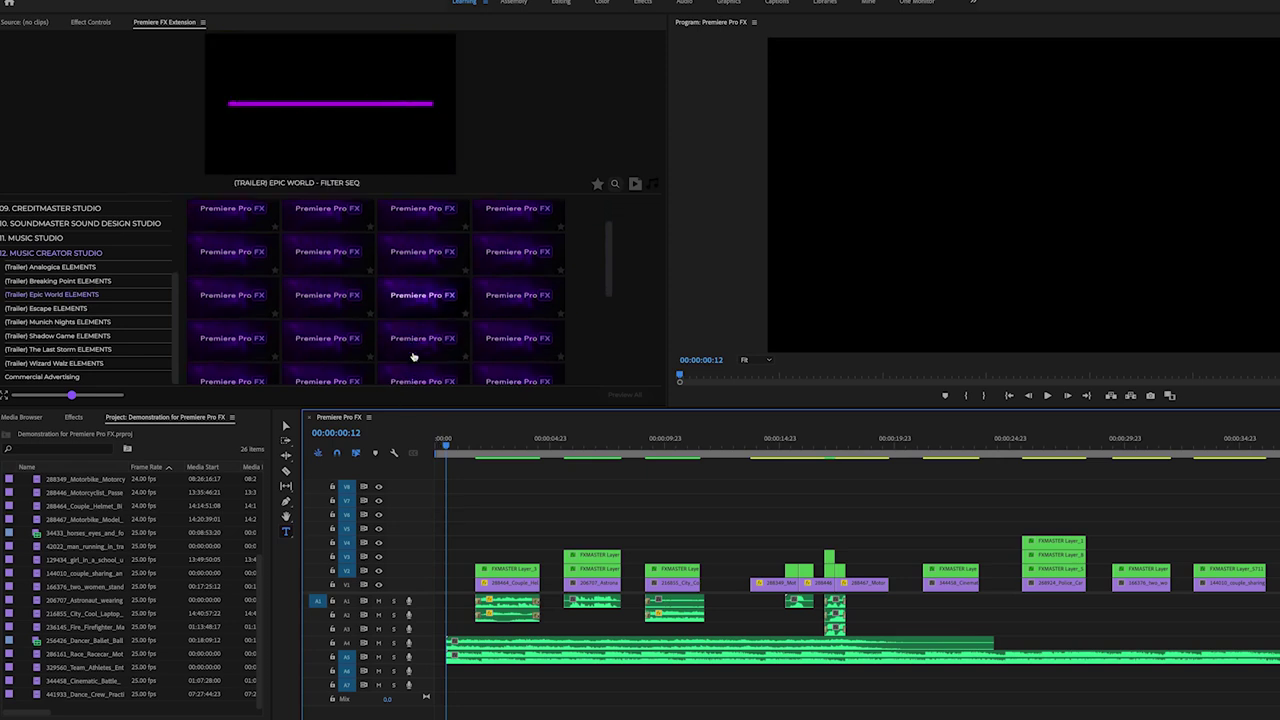
# Import another Epic World ELEMENTS stem into the sequence
pyautogui.doubleClick(413, 333)
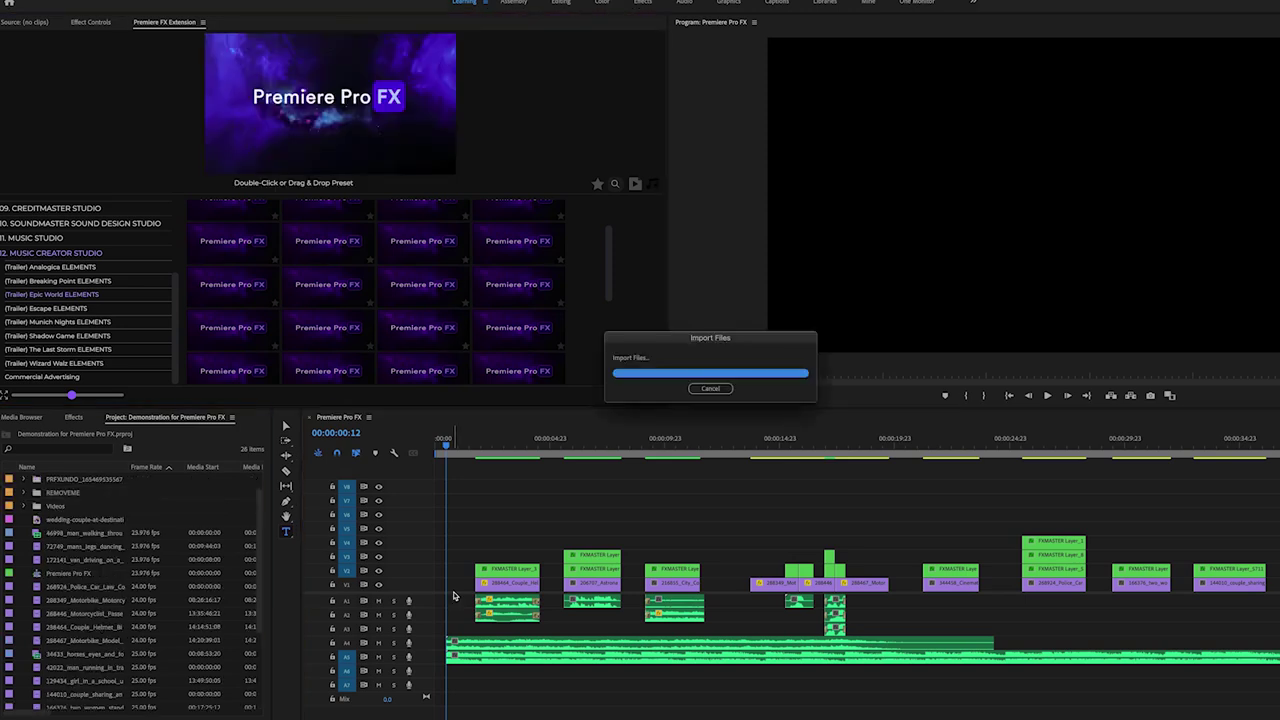